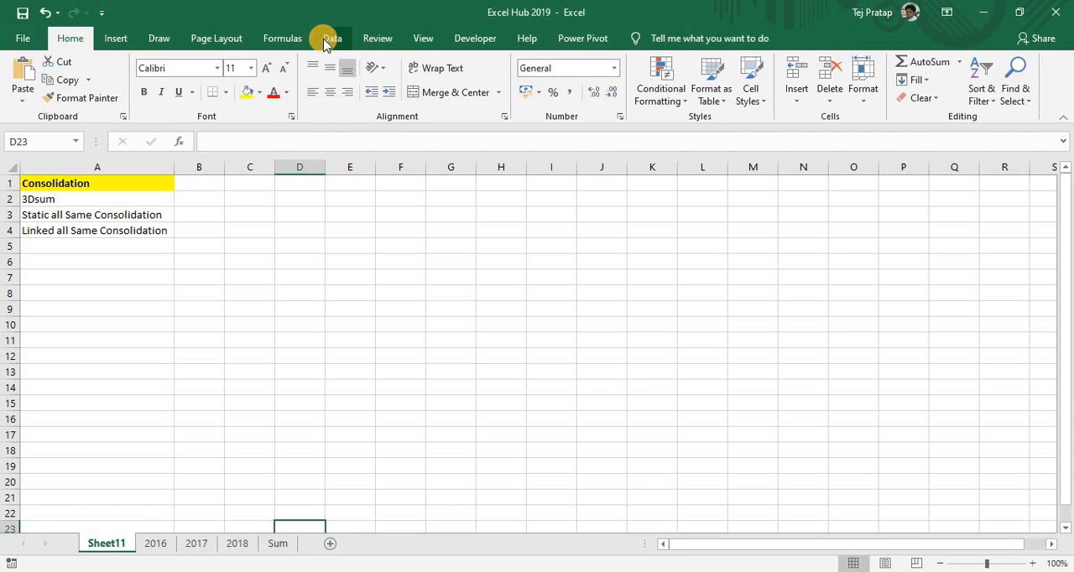
{"action": "left_click", "coordinate": [330, 39]}
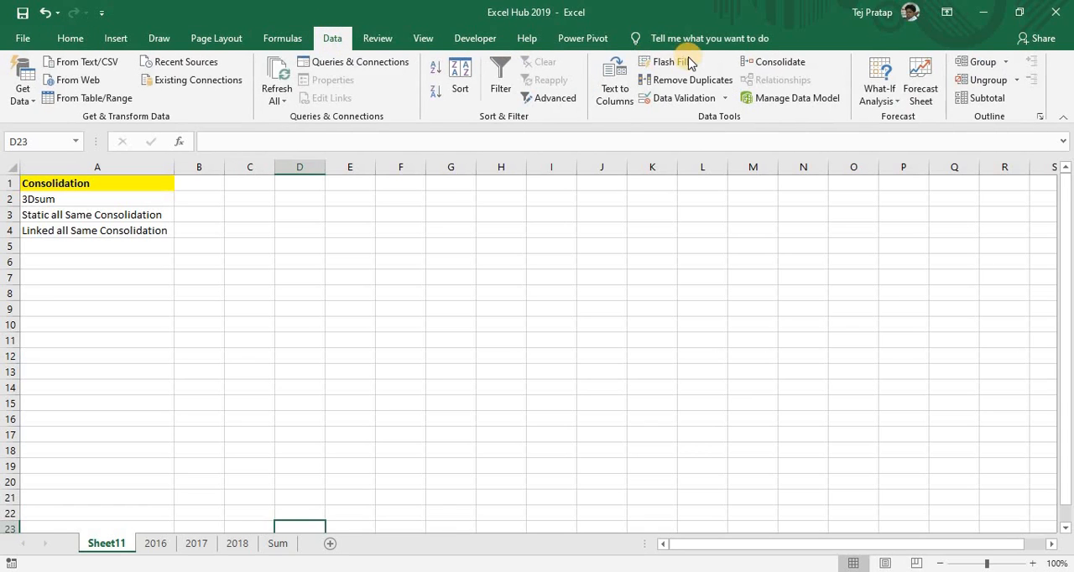
{"action": "left_click", "coordinate": [781, 65]}
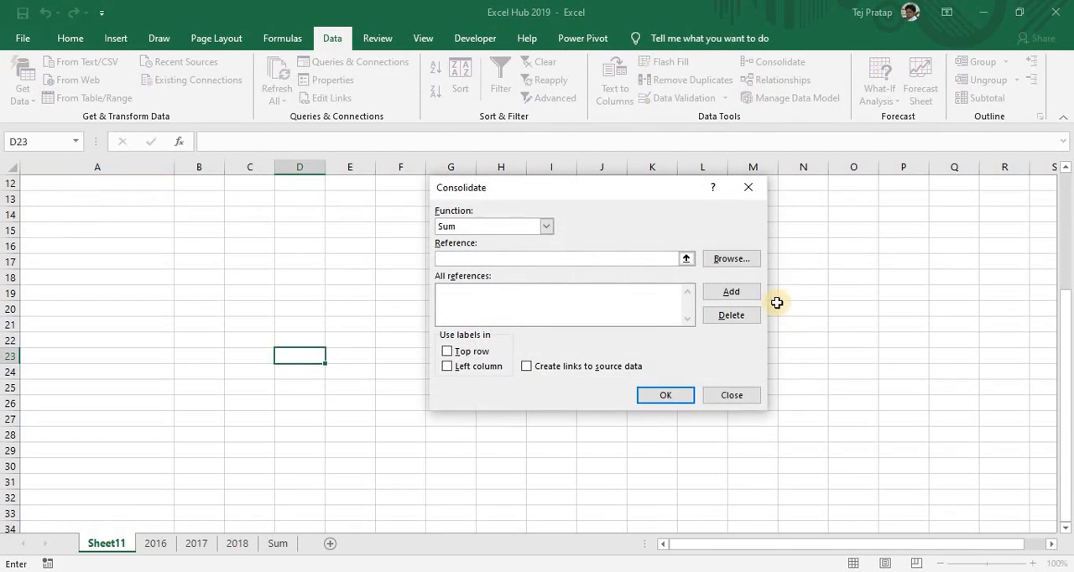
{"action": "left_click", "coordinate": [720, 391]}
{"action": "left_click", "coordinate": [720, 391]}
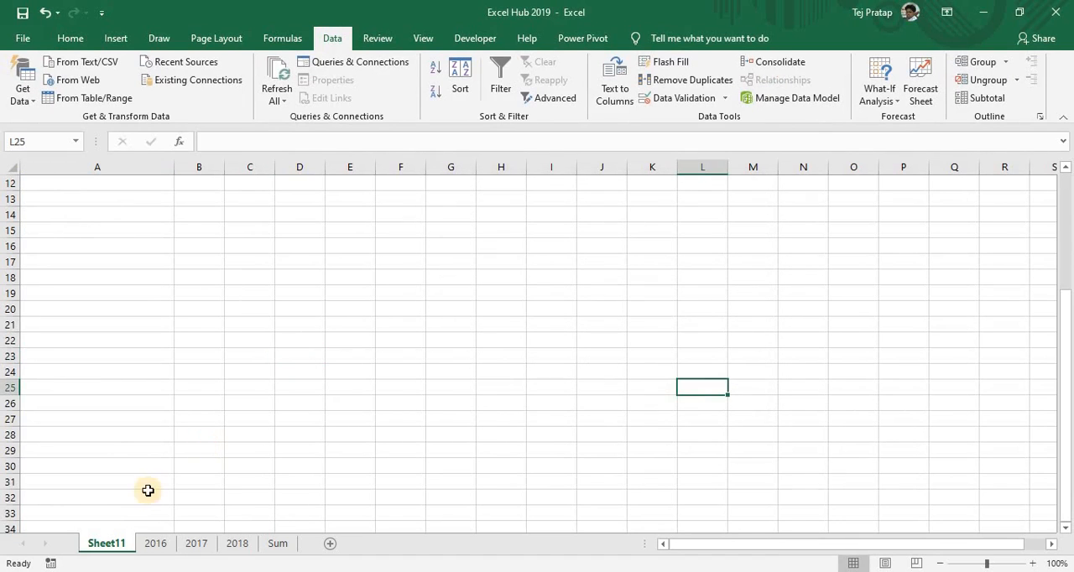
Review the list of consolidation methods in cells A1 to A4 of Sheet11
{"action": "key", "text": "Home"}
{"action": "key", "text": "ctrl+Home"}
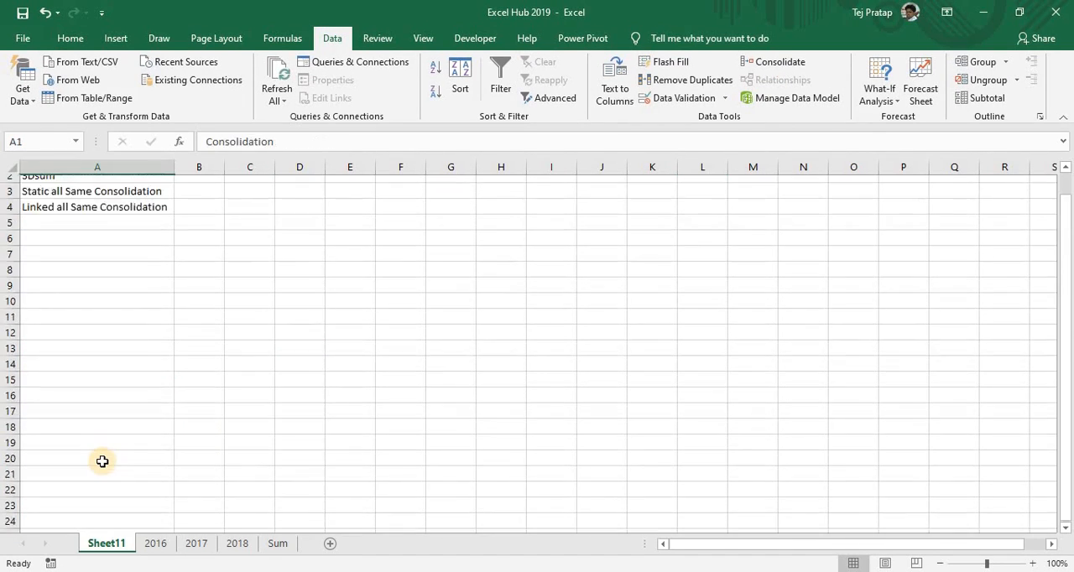
{"action": "key", "text": "Down"}
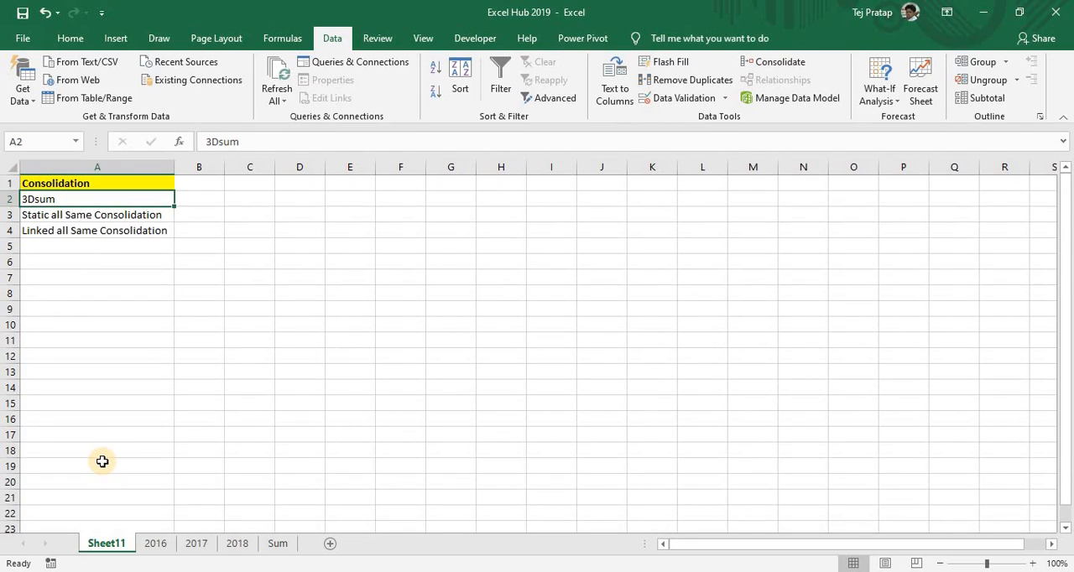
{"action": "key", "text": "Down"}
{"action": "key", "text": "Down"}
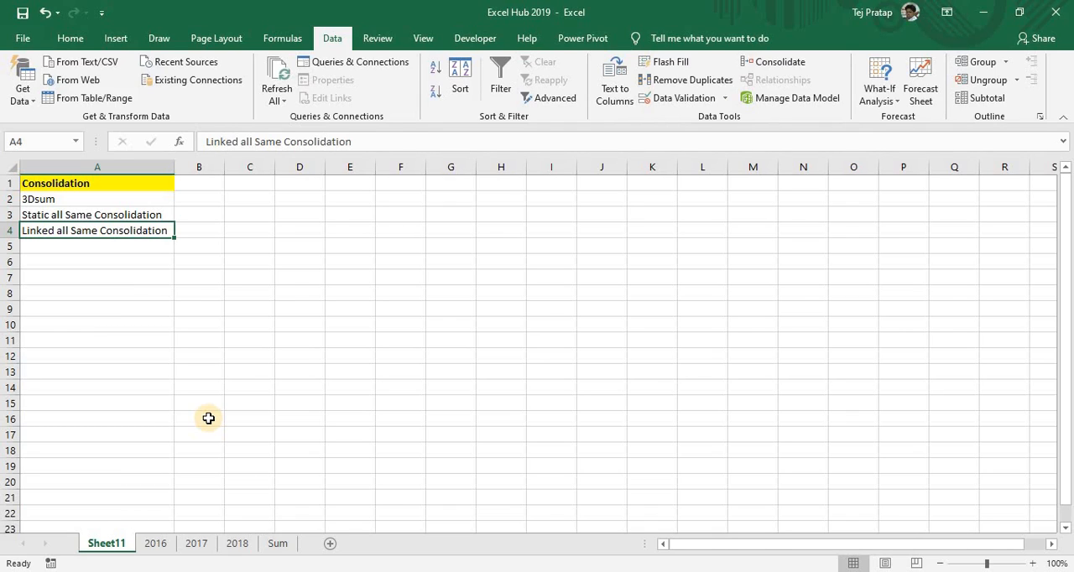
Look over the day-by-month tables on sheets 2016, 2017 and 2018, and select cell B2 on the Sum sheet
{"action": "left_click", "coordinate": [154, 544]}
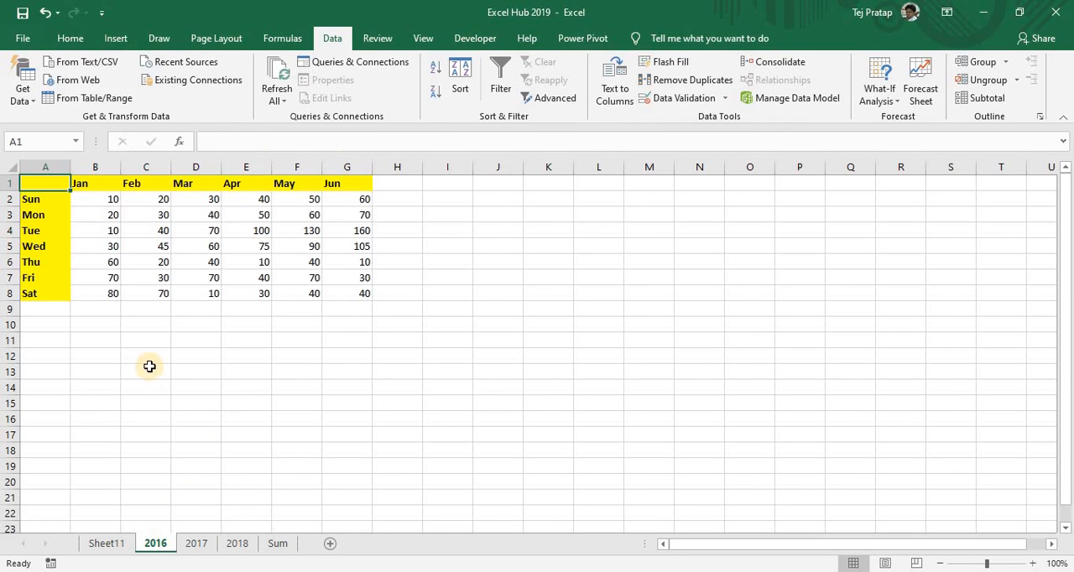
{"action": "left_click", "coordinate": [199, 545]}
{"action": "left_click", "coordinate": [237, 544]}
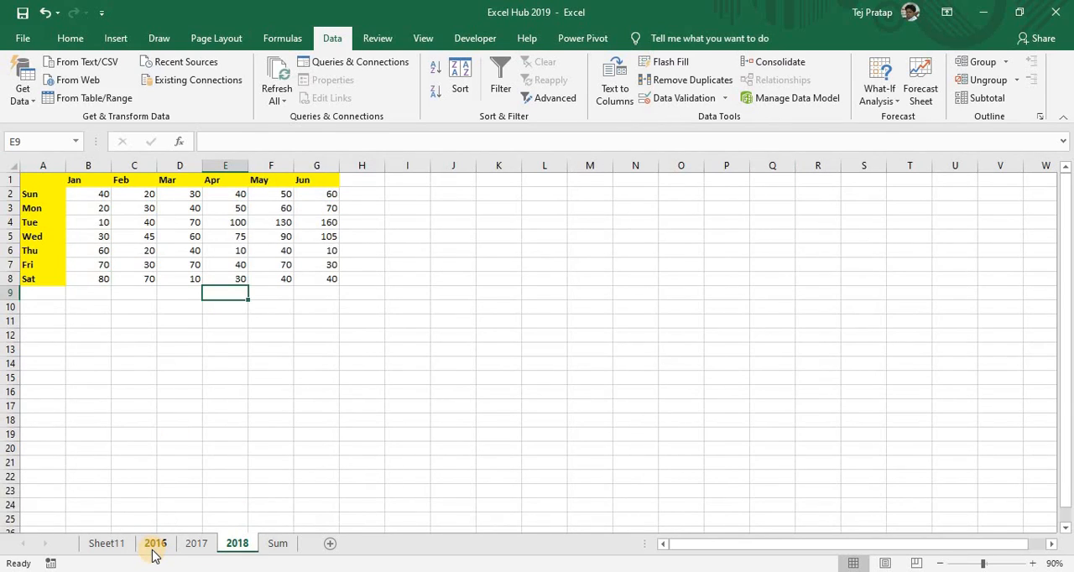
{"action": "left_click", "coordinate": [154, 550]}
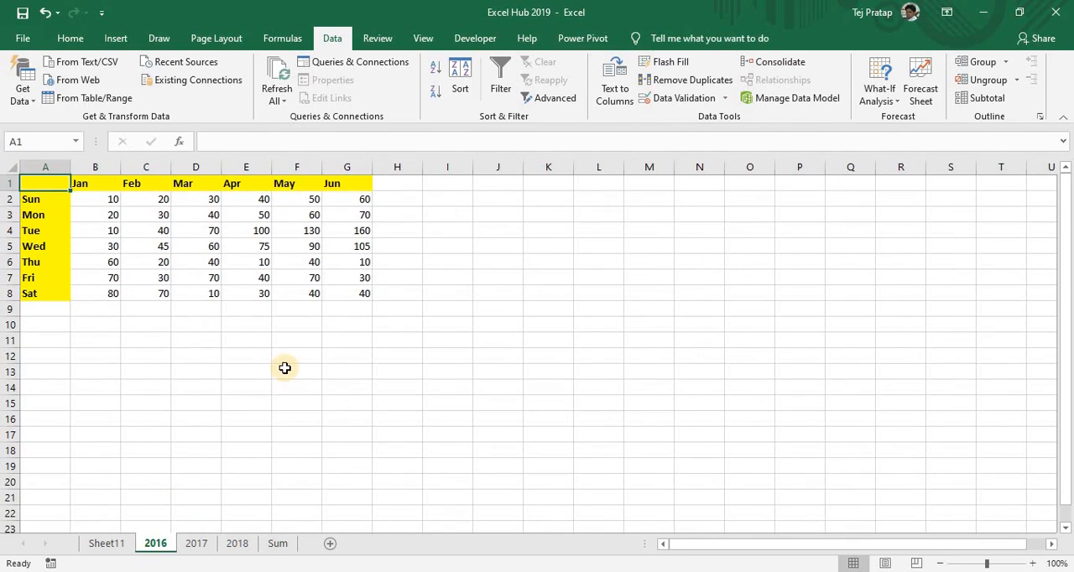
{"action": "left_click", "coordinate": [277, 545]}
{"action": "key", "text": "Down"}
{"action": "key", "text": "Right"}
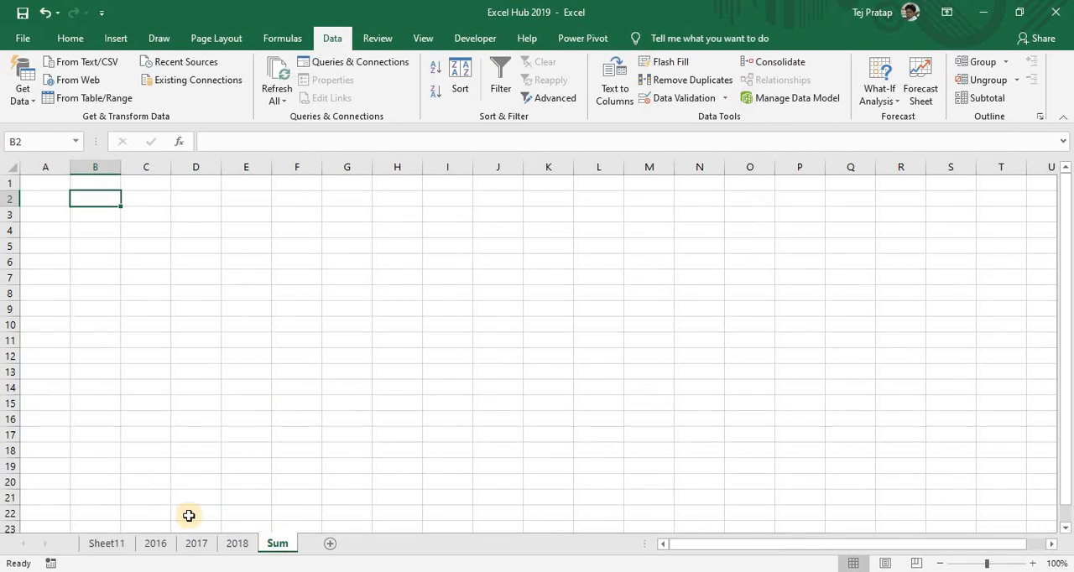
Compare the Sunday January entry in cell B2 across the 2016, 2017 and 2018 sheets
{"action": "key", "text": "ctrl+Page_Up"}
{"action": "key", "text": "ctrl+Page_Up"}
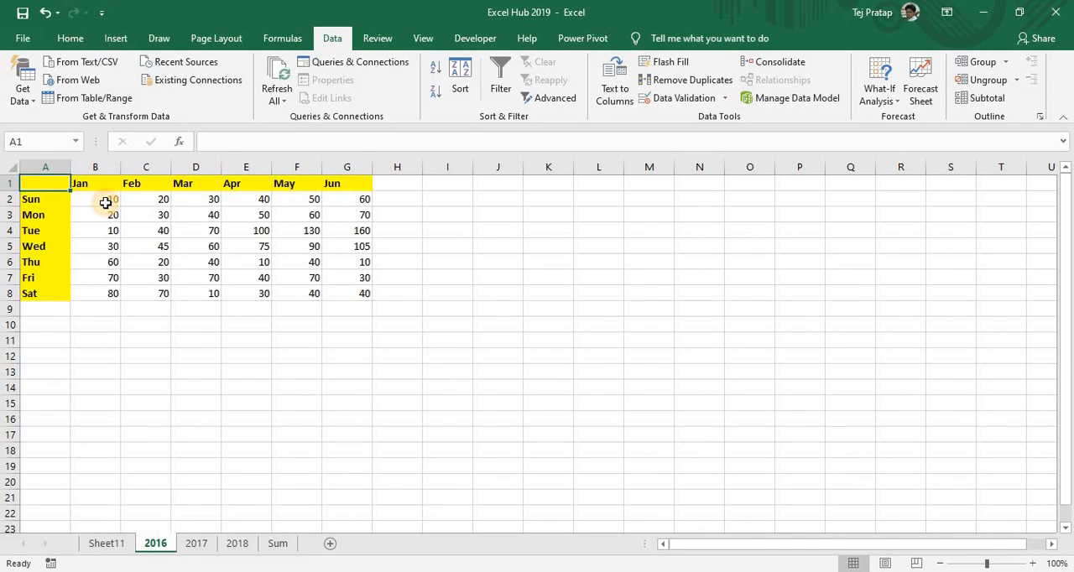
{"action": "left_click", "coordinate": [106, 202]}
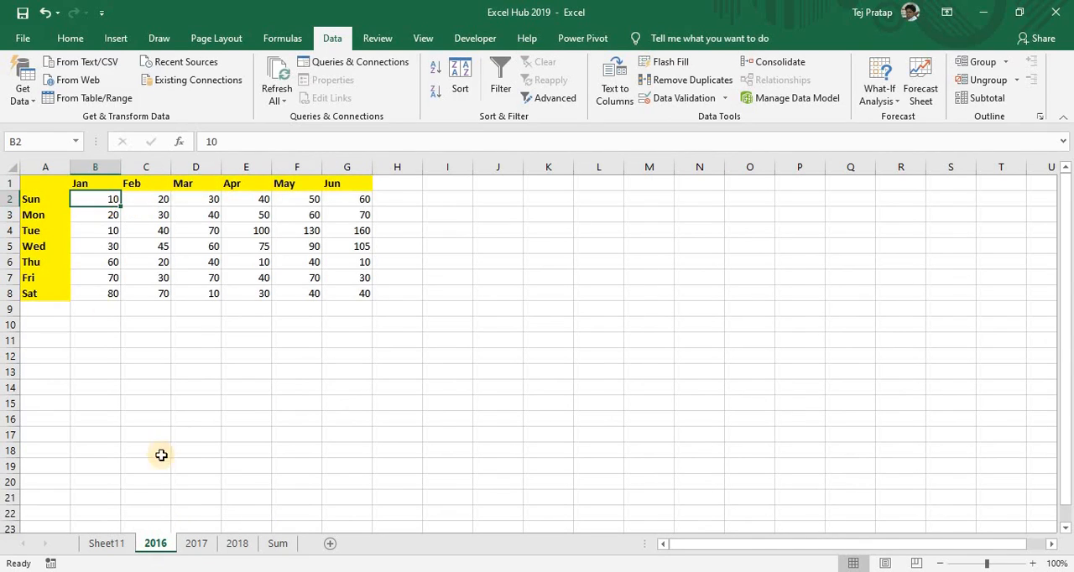
{"action": "key", "text": "ctrl+Page_Down"}
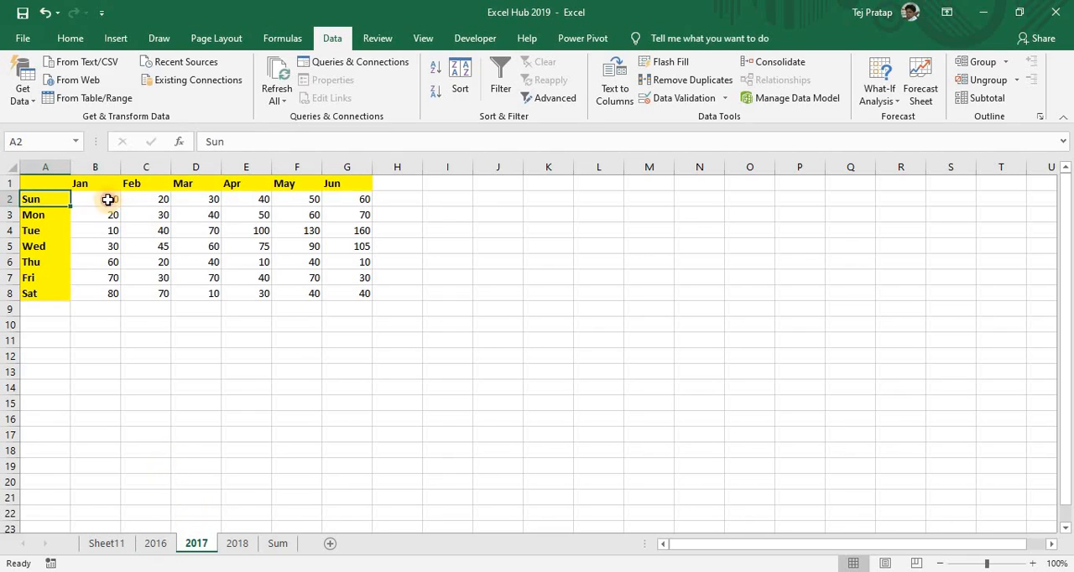
{"action": "left_click", "coordinate": [238, 544]}
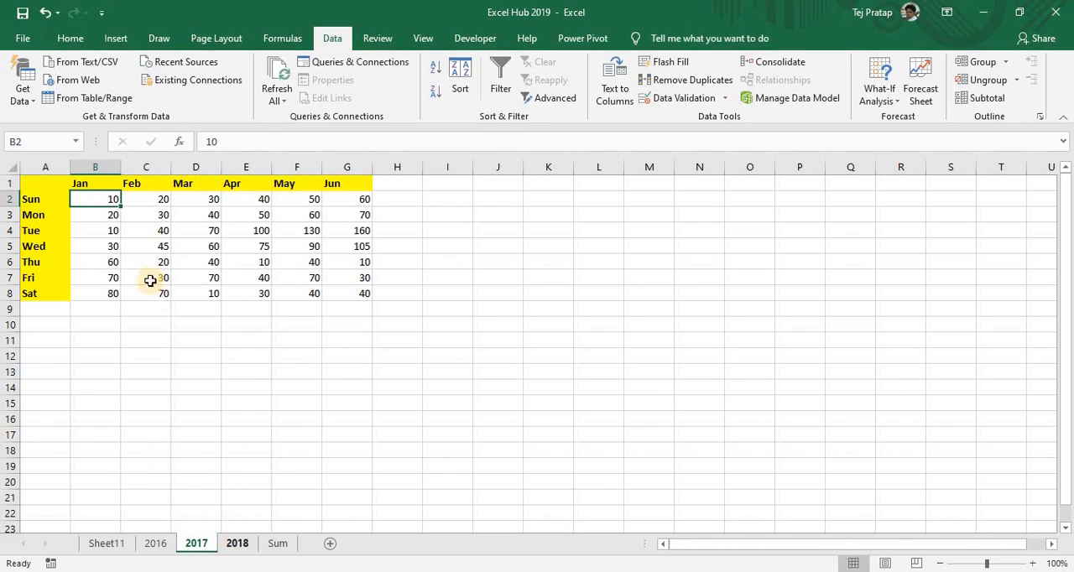
{"action": "left_click", "coordinate": [104, 196]}
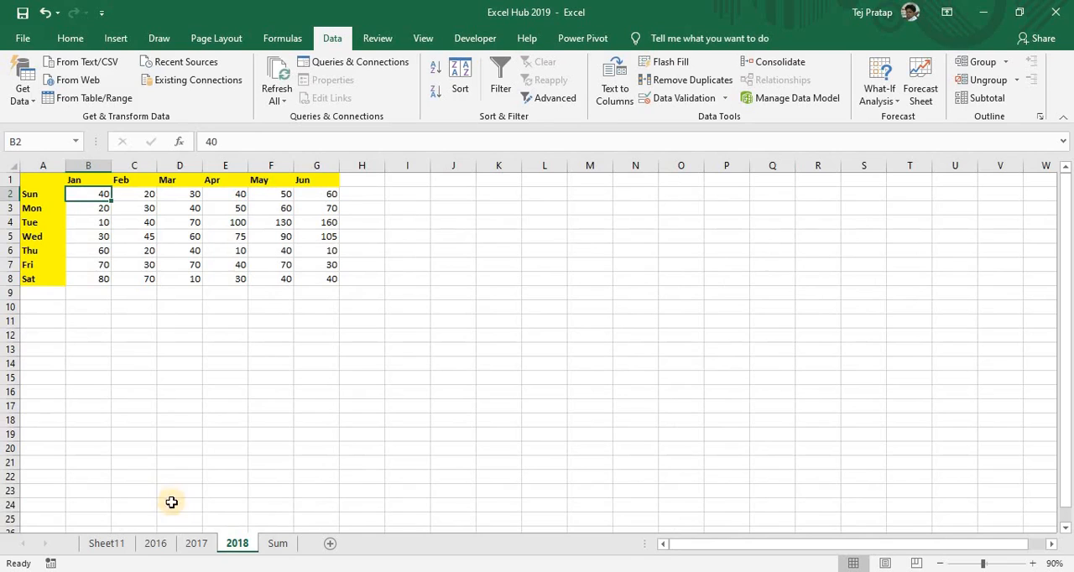
{"action": "left_click", "coordinate": [154, 544]}
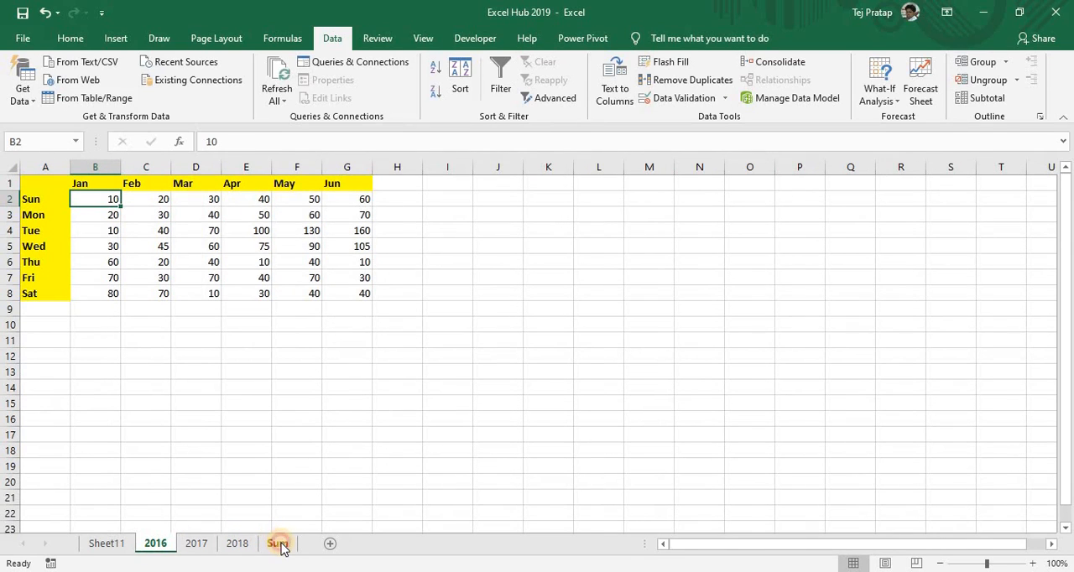
Enter the 3D formula =SUM('2016:2018'!B2) in cell B2 of the Sum sheet and fill it across to G2
{"action": "left_click", "coordinate": [279, 545]}
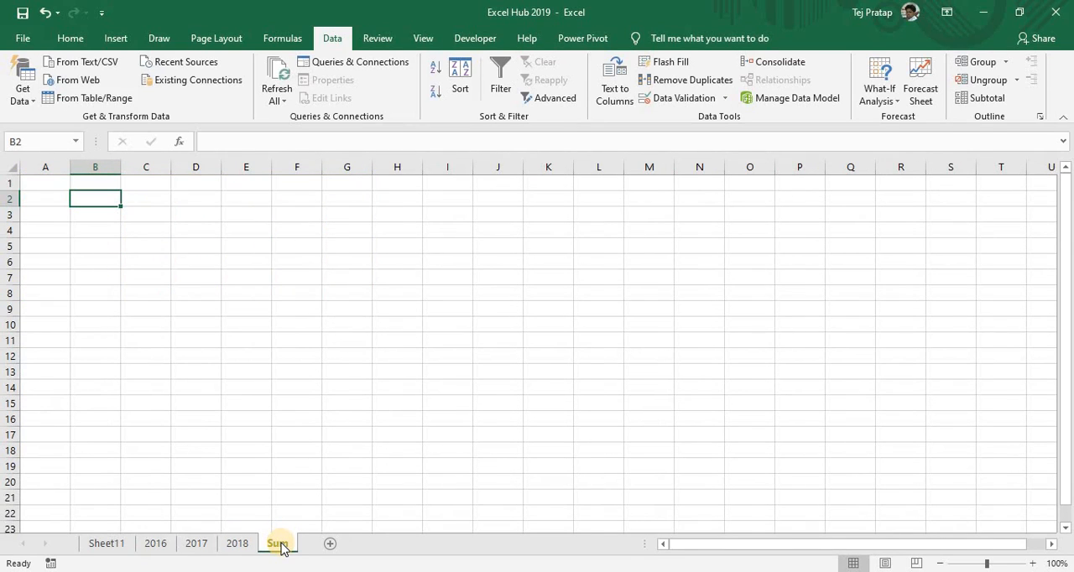
{"action": "type", "text": "=sum"}
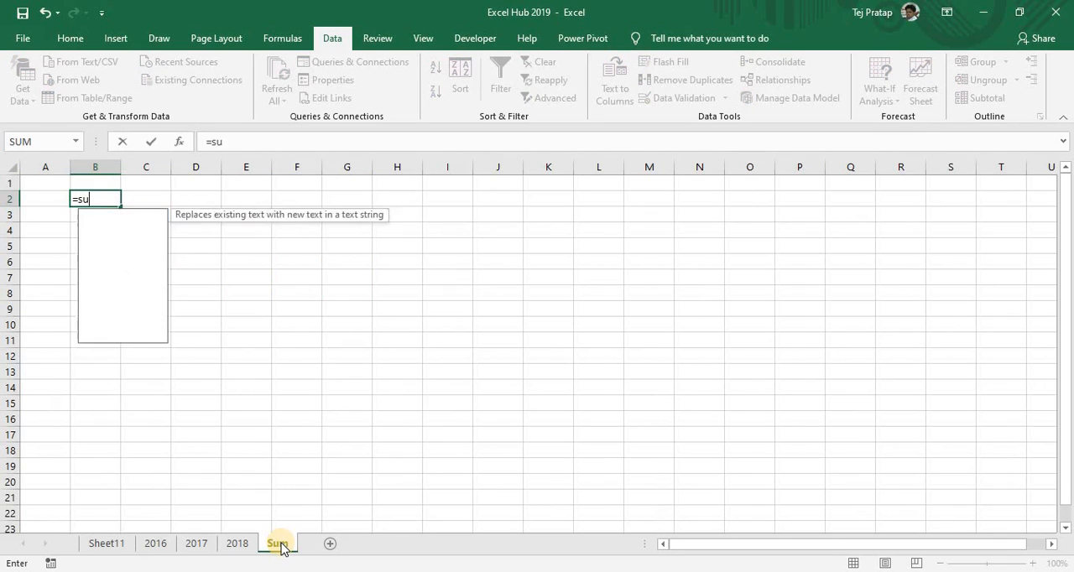
{"action": "key", "text": "Tab"}
{"action": "left_click", "coordinate": [154, 545]}
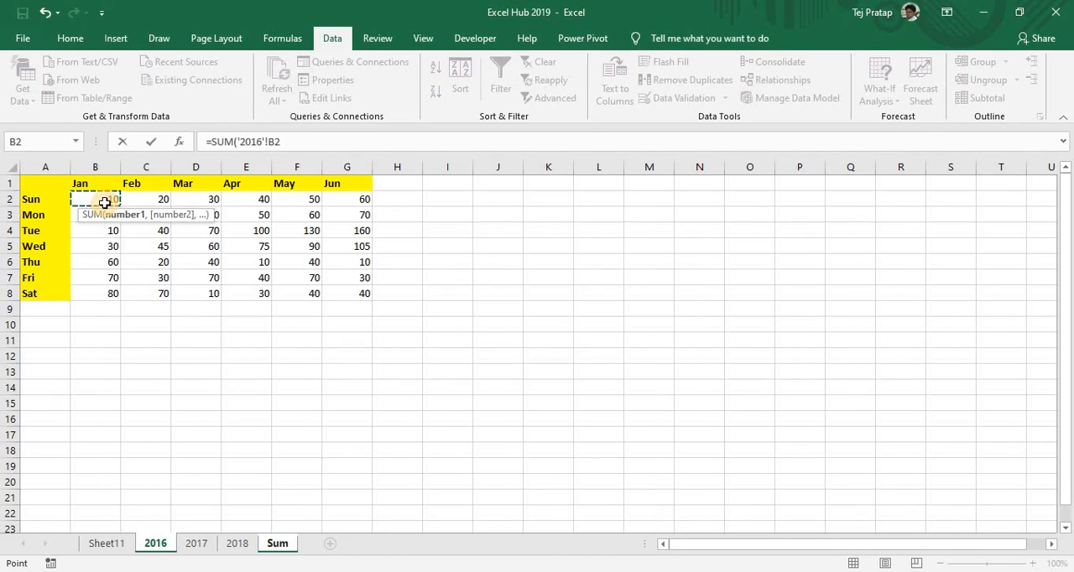
{"action": "left_click", "coordinate": [201, 554], "text": "shift"}
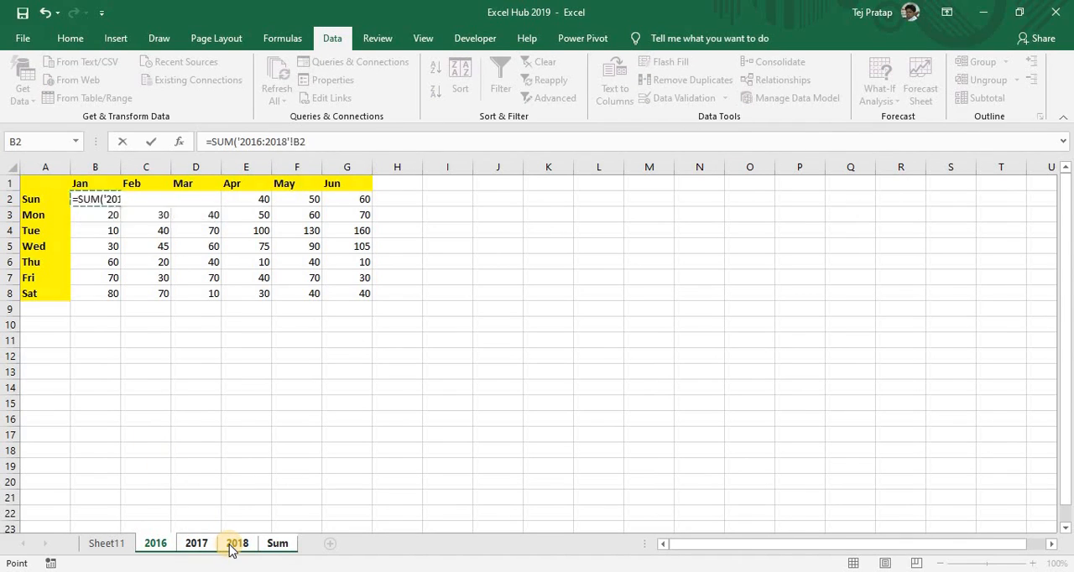
{"action": "key", "text": "Return"}
{"action": "left_click", "coordinate": [93, 198]}
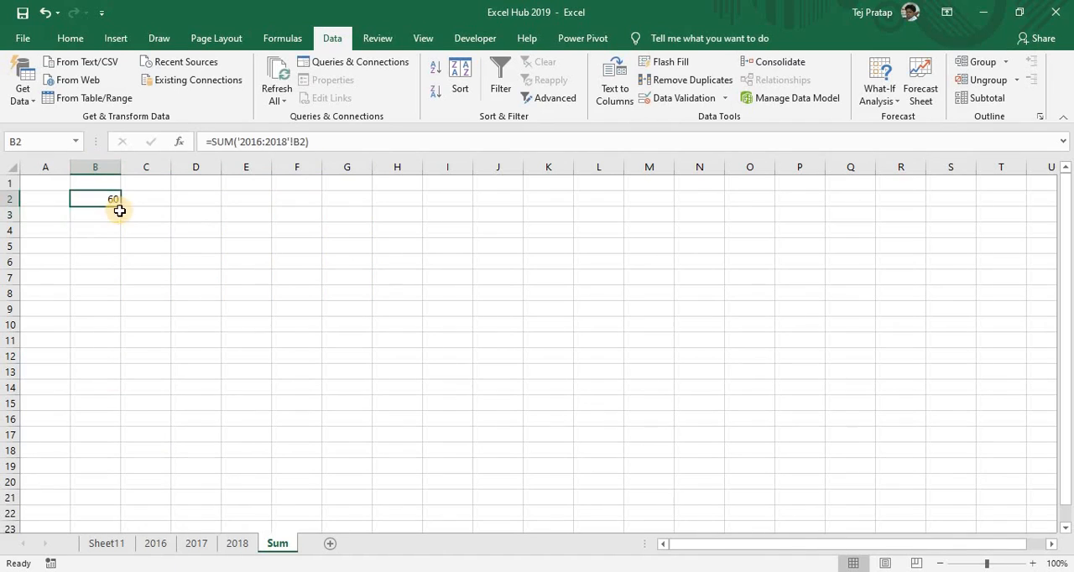
{"action": "left_click_drag", "start_coordinate": [121, 208], "coordinate": [355, 216]}
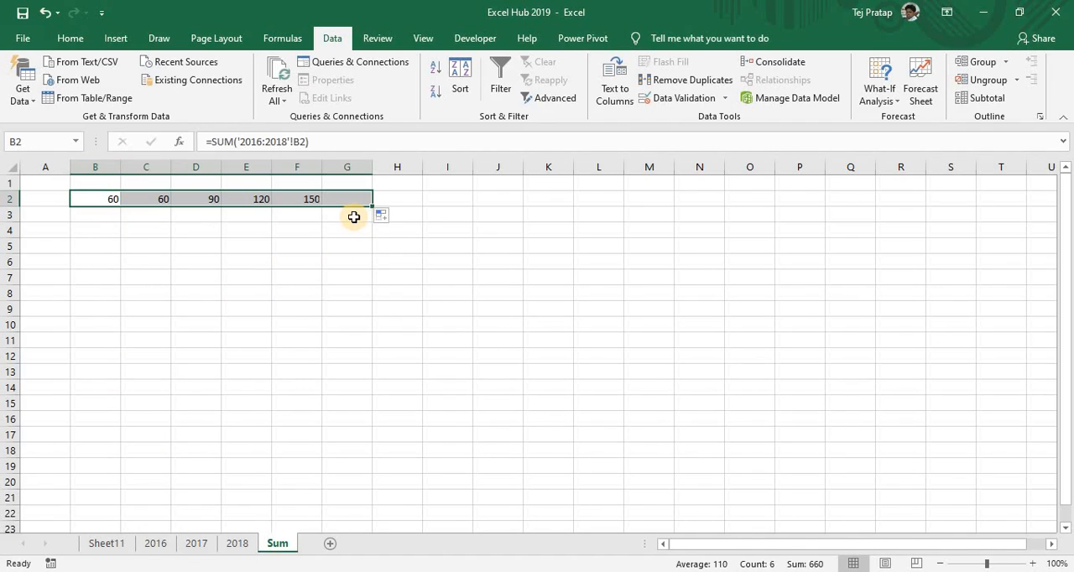
Copy the month headers Jan to Jun from B1:G1 of sheet 2018 to row 1 of the Sum sheet, starting at B1
{"action": "left_click", "coordinate": [237, 543]}
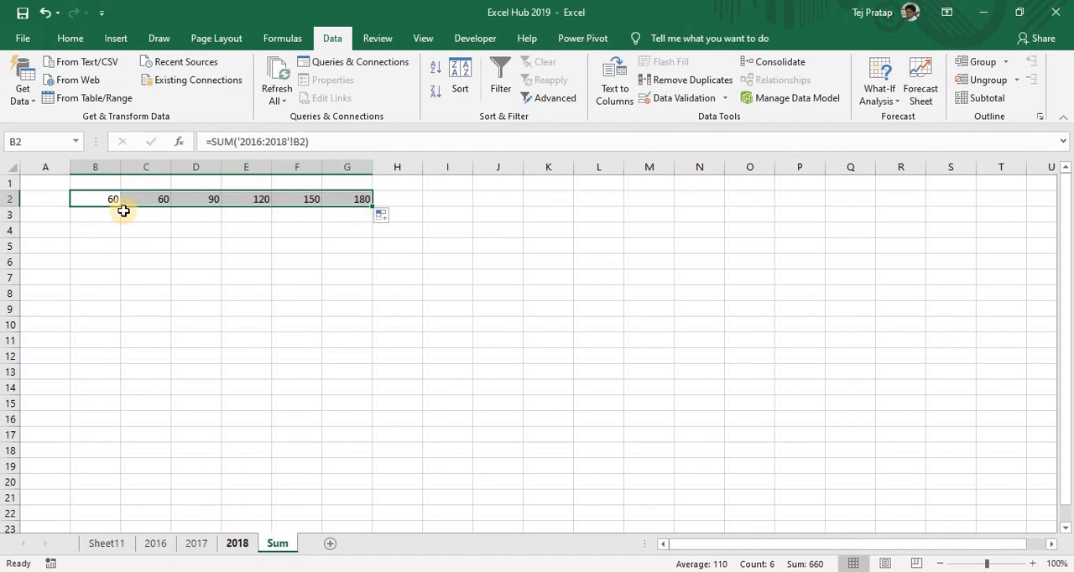
{"action": "key", "text": "Up"}
{"action": "key", "text": "ctrl+shift+Right"}
{"action": "key", "text": "ctrl+c"}
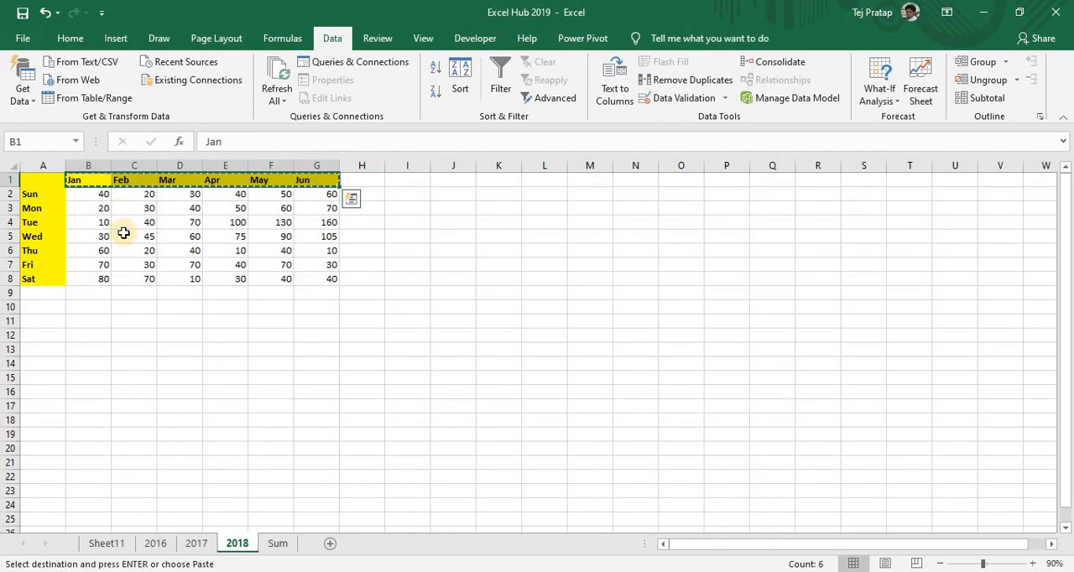
{"action": "left_click", "coordinate": [277, 544]}
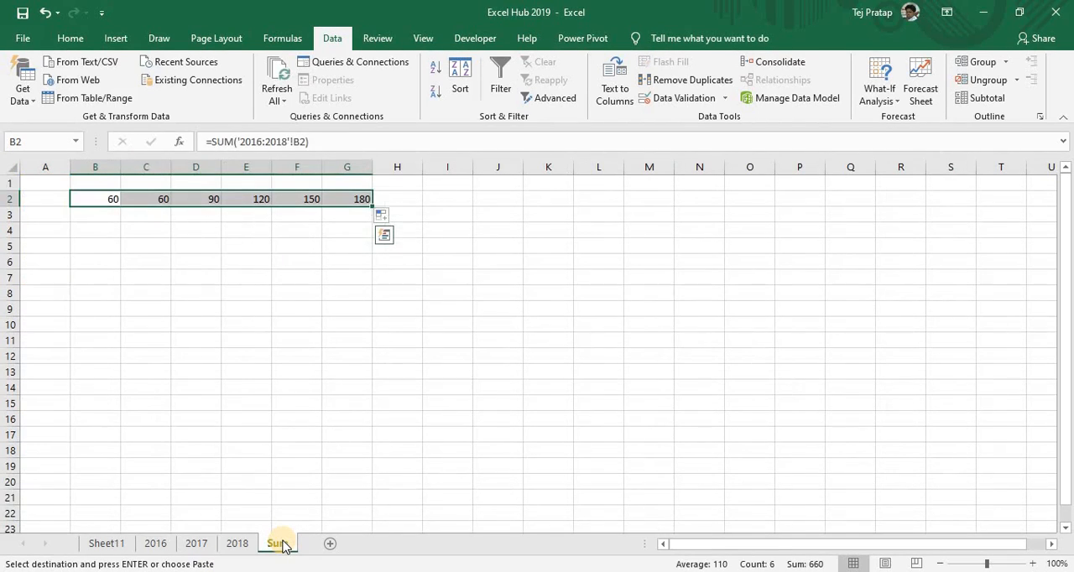
{"action": "key", "text": "Up"}
{"action": "key", "text": "ctrl+v"}
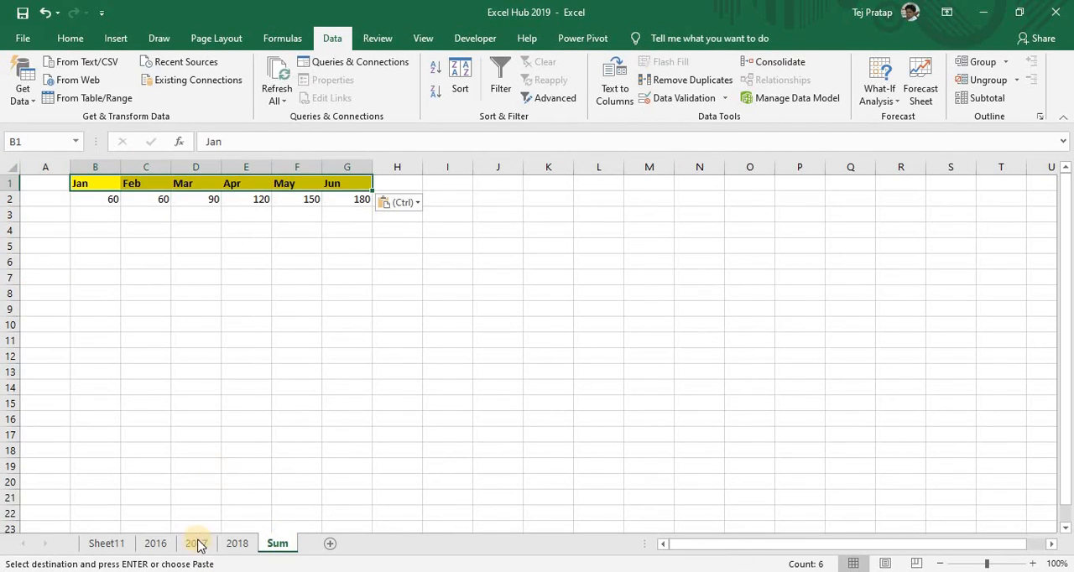
Copy the weekday labels Sun to Sat from A2:A8 of sheet 2018 to the Sum sheet, starting at A2
{"action": "left_click", "coordinate": [237, 544]}
{"action": "left_click", "coordinate": [33, 194]}
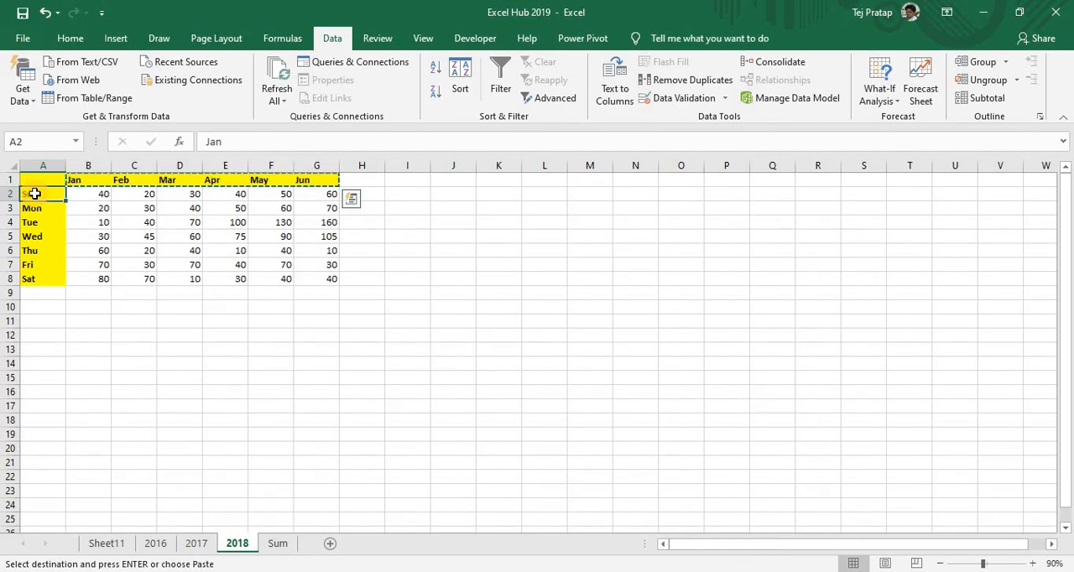
{"action": "left_click_drag", "start_coordinate": [34, 194], "coordinate": [42, 278]}
{"action": "key", "text": "ctrl+c"}
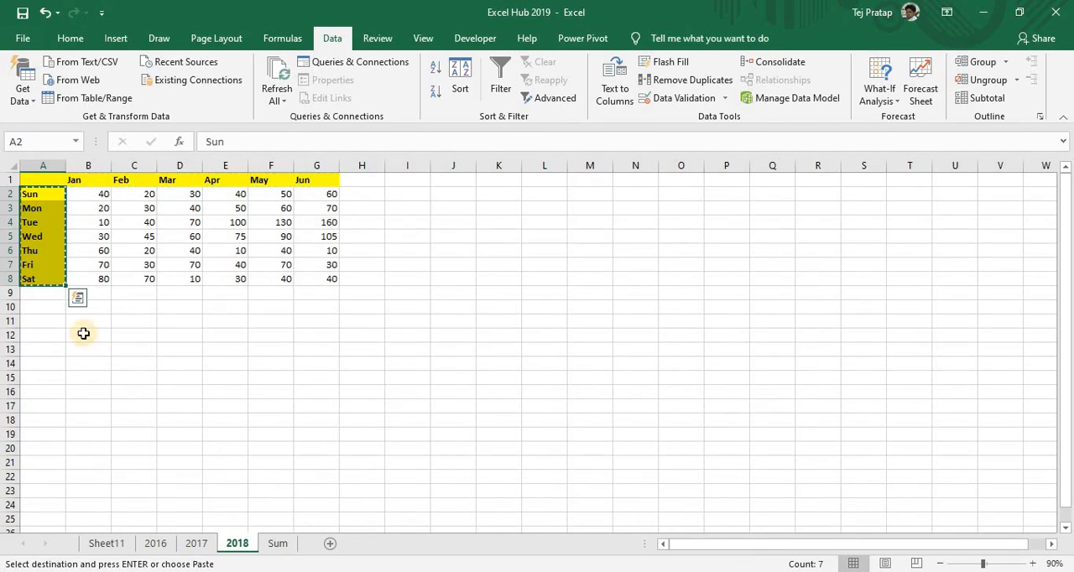
{"action": "left_click", "coordinate": [277, 543]}
{"action": "key", "text": "Left"}
{"action": "key", "text": "Down"}
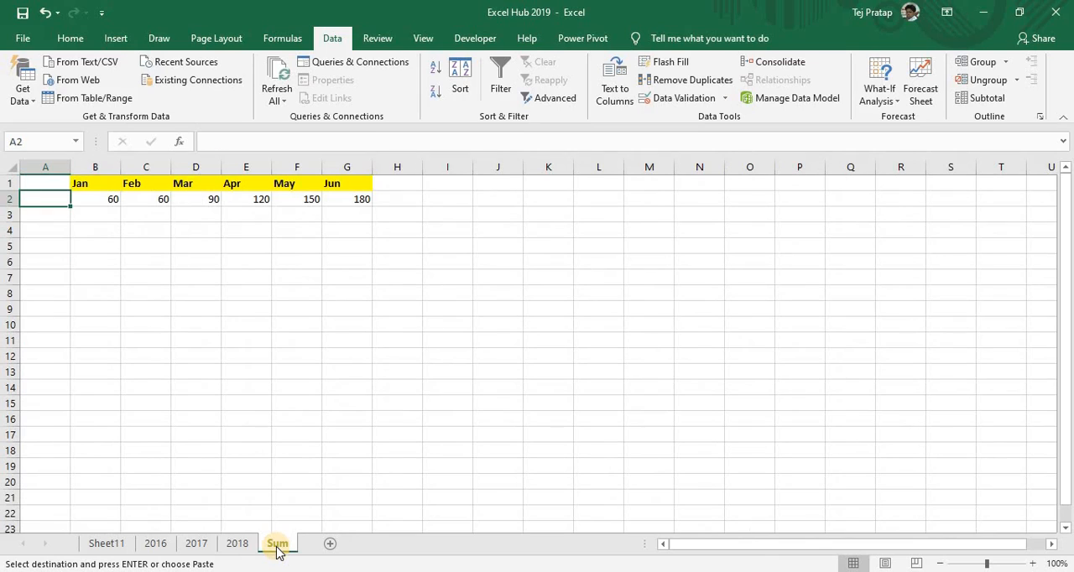
{"action": "key", "text": "ctrl+v"}
Fill the row 2 sum formulas down through B2:G8 on the Sum sheet
{"action": "key", "text": "ctrl+Down"}
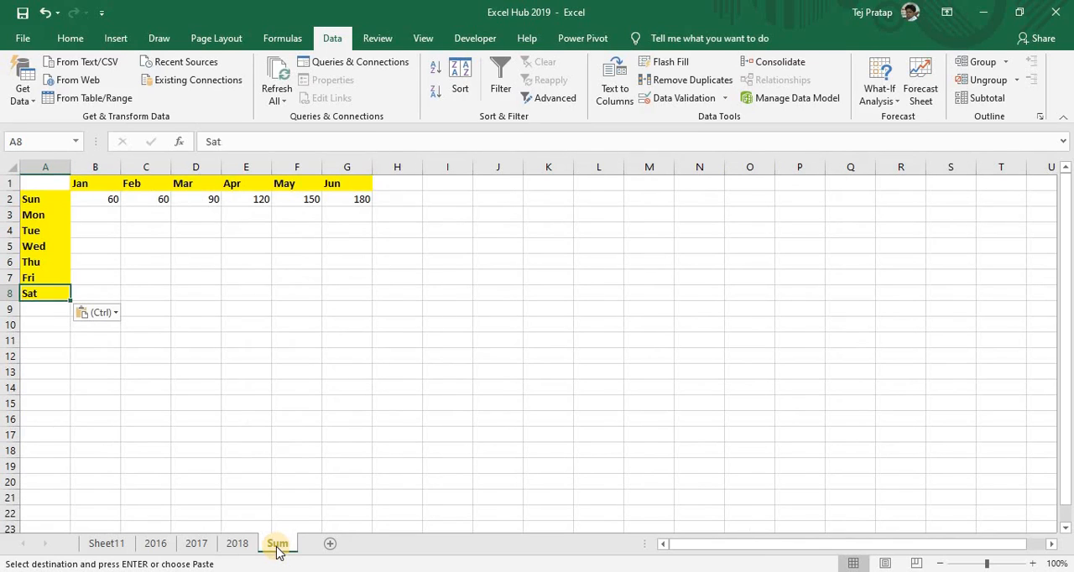
{"action": "key", "text": "Right"}
{"action": "key", "text": "shift+Right"}
{"action": "key", "text": "shift+Right"}
{"action": "key", "text": "shift+Right"}
{"action": "key", "text": "shift+Right"}
{"action": "key", "text": "shift+Right"}
{"action": "key", "text": "ctrl+shift+Up"}
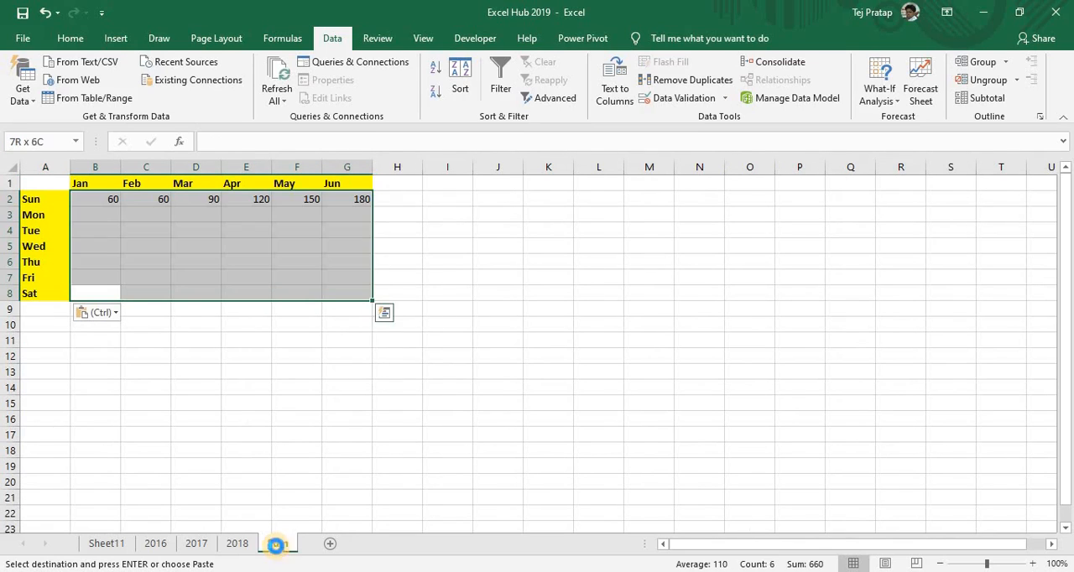
{"action": "key", "text": "ctrl+v"}
Inspect the filled 3D sum formulas in the first rows of the Sum table and return to Sheet11
{"action": "key", "text": "ctrl+Up"}
{"action": "key", "text": "Down"}
{"action": "key", "text": "Down"}
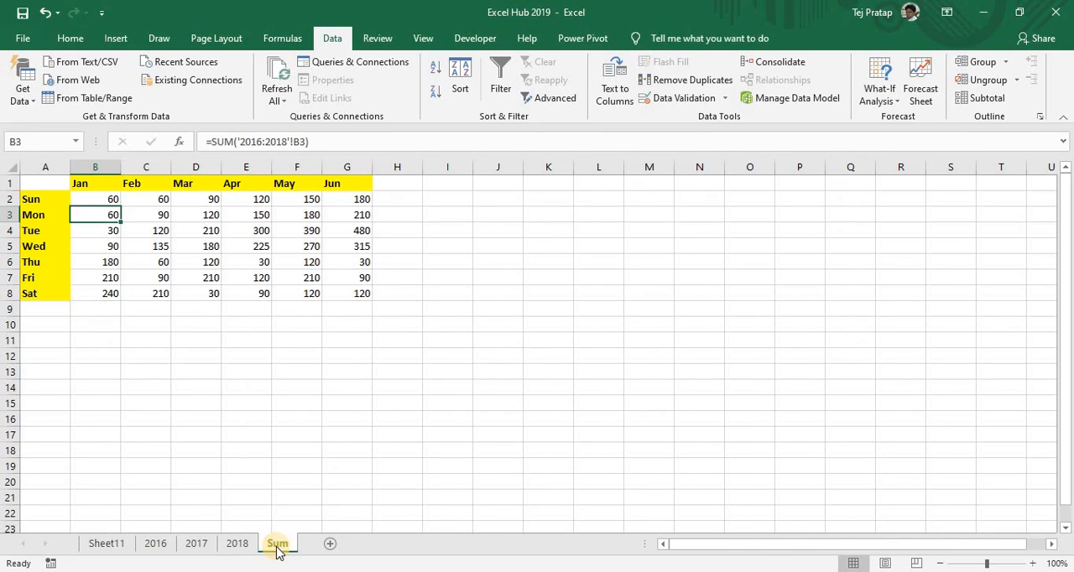
{"action": "key", "text": "Right"}
{"action": "key", "text": "Right"}
{"action": "key", "text": "Left"}
{"action": "key", "text": "Left"}
{"action": "key", "text": "Up"}
{"action": "key", "text": "Right"}
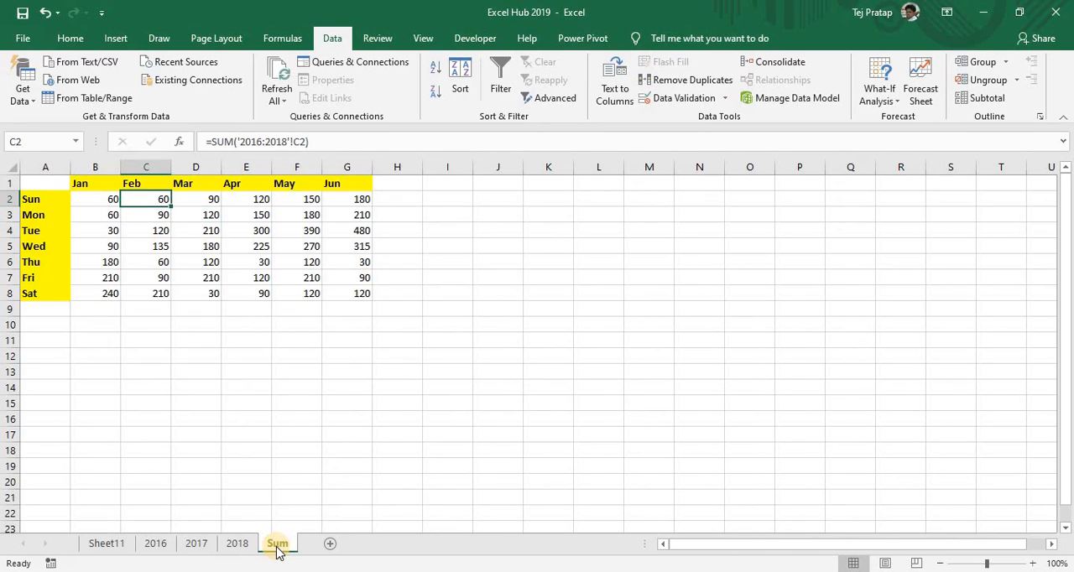
{"action": "left_click", "coordinate": [235, 544]}
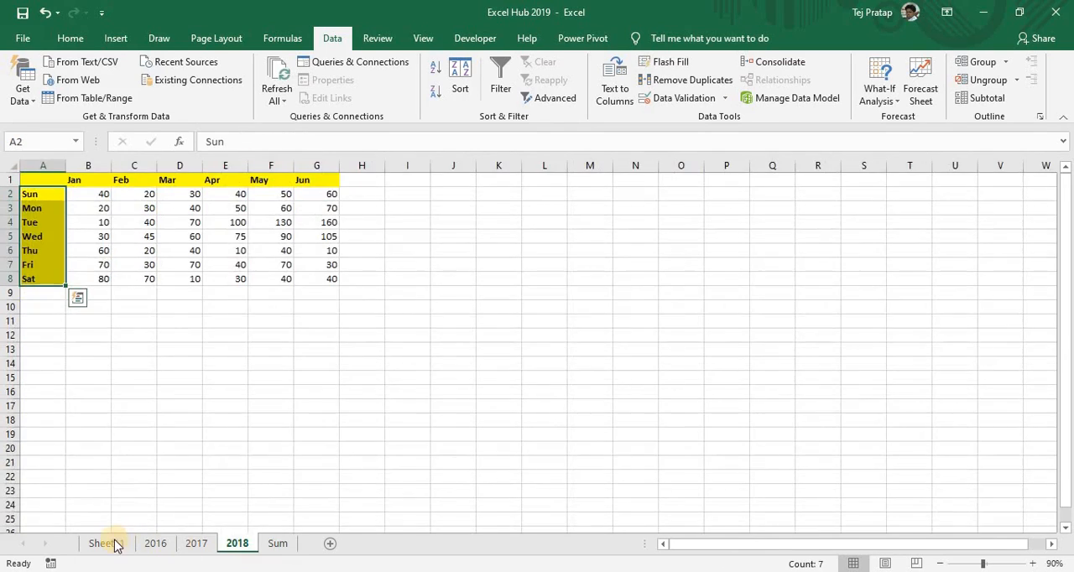
{"action": "left_click", "coordinate": [109, 543]}
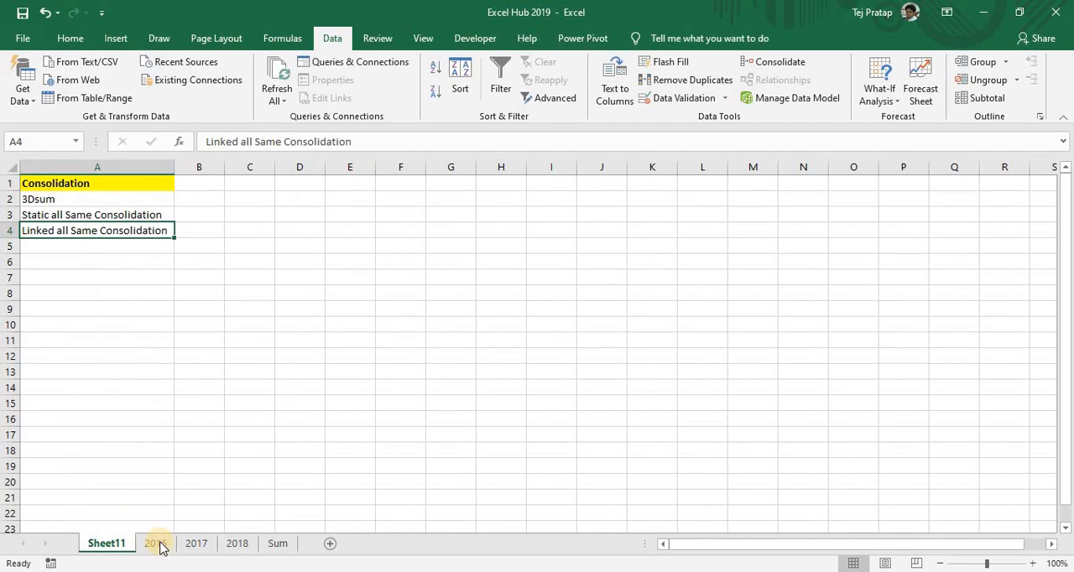
On sheet 2016, total the Sun row by entering a SUM of B2:G2 in cell H2
{"action": "key", "text": "ctrl+Page_Down"}
{"action": "left_click", "coordinate": [260, 272]}
{"action": "key", "text": "Up"}
{"action": "key", "text": "Up"}
{"action": "key", "text": "Up"}
{"action": "key", "text": "Up"}
{"action": "key", "text": "Up"}
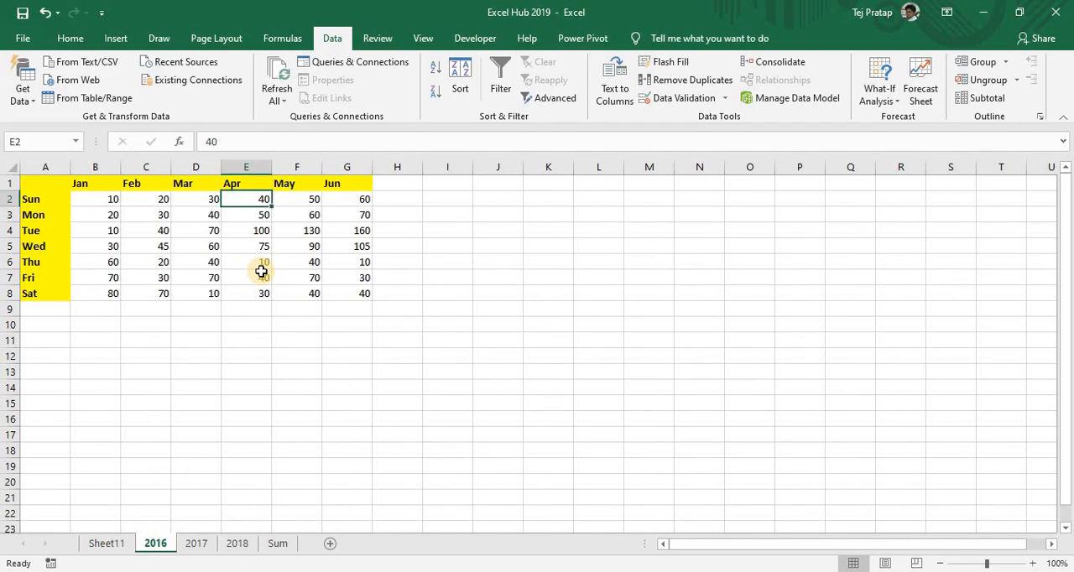
{"action": "key", "text": "Right"}
{"action": "key", "text": "Right"}
{"action": "key", "text": "Right"}
{"action": "type", "text": "=si"}
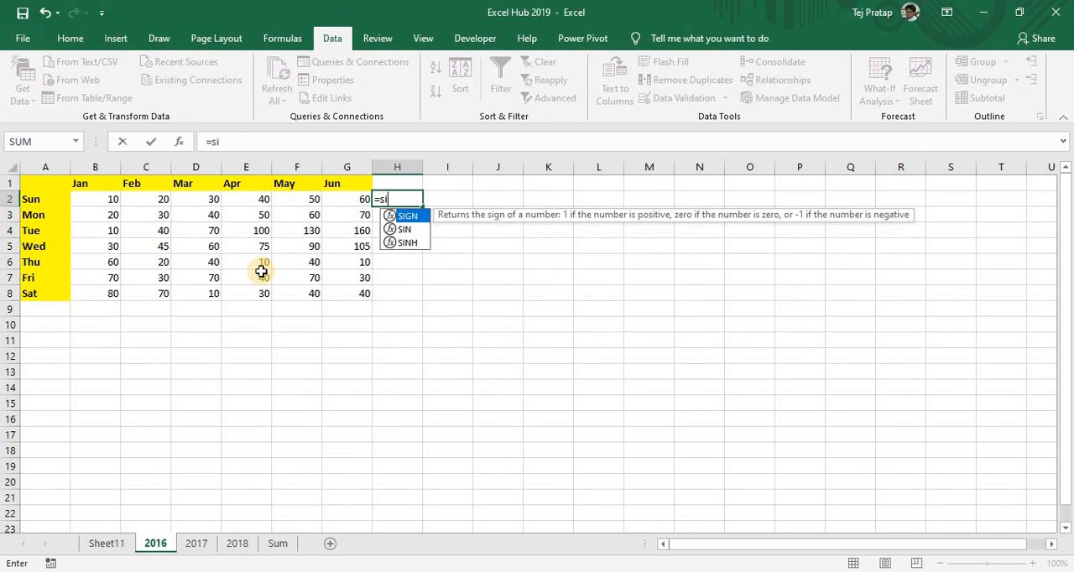
{"action": "key", "text": "BackSpace"}
{"action": "type", "text": "um"}
{"action": "key", "text": "Tab"}
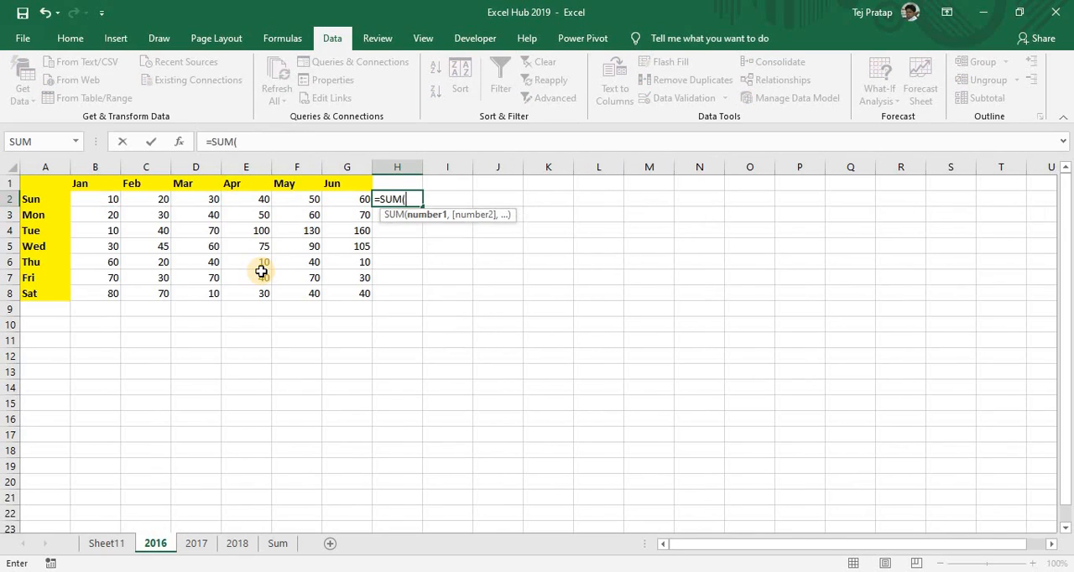
{"action": "key", "text": "Left"}
{"action": "key", "text": "shift+Left"}
{"action": "key", "text": "shift+Left"}
{"action": "key", "text": "shift+Left"}
{"action": "key", "text": "shift+Left"}
{"action": "key", "text": "shift+Left"}
{"action": "key", "text": "Return"}
Total the Jun column of sheet 2016 by entering a SUM of G2:G8 in cell G9
{"action": "key", "text": "Left"}
{"action": "key", "text": "Left"}
{"action": "key", "text": "Left"}
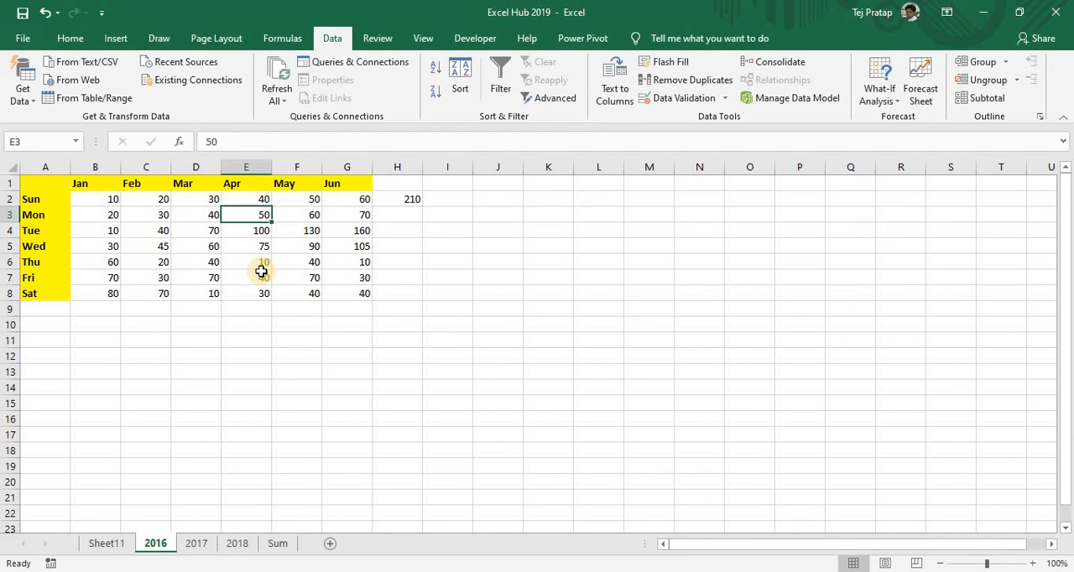
{"action": "key", "text": "Right"}
{"action": "key", "text": "ctrl+Down"}
{"action": "key", "text": "Right"}
{"action": "key", "text": "Down"}
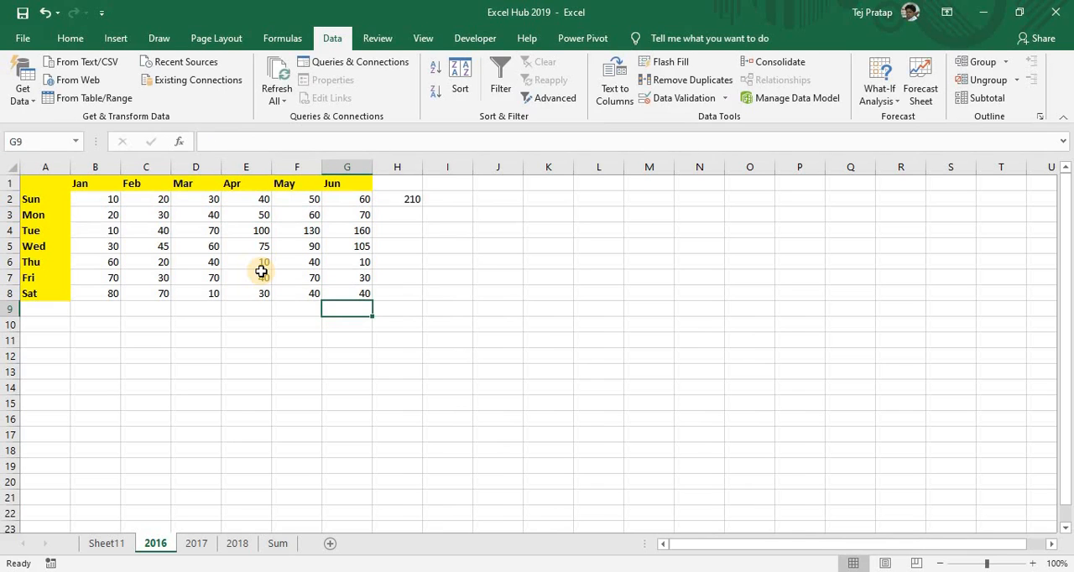
{"action": "type", "text": "=sum"}
{"action": "key", "text": "Tab"}
{"action": "key", "text": "Up"}
{"action": "key", "text": "shift+Up"}
{"action": "key", "text": "shift+Up"}
{"action": "key", "text": "shift+Up"}
{"action": "key", "text": "shift+Up"}
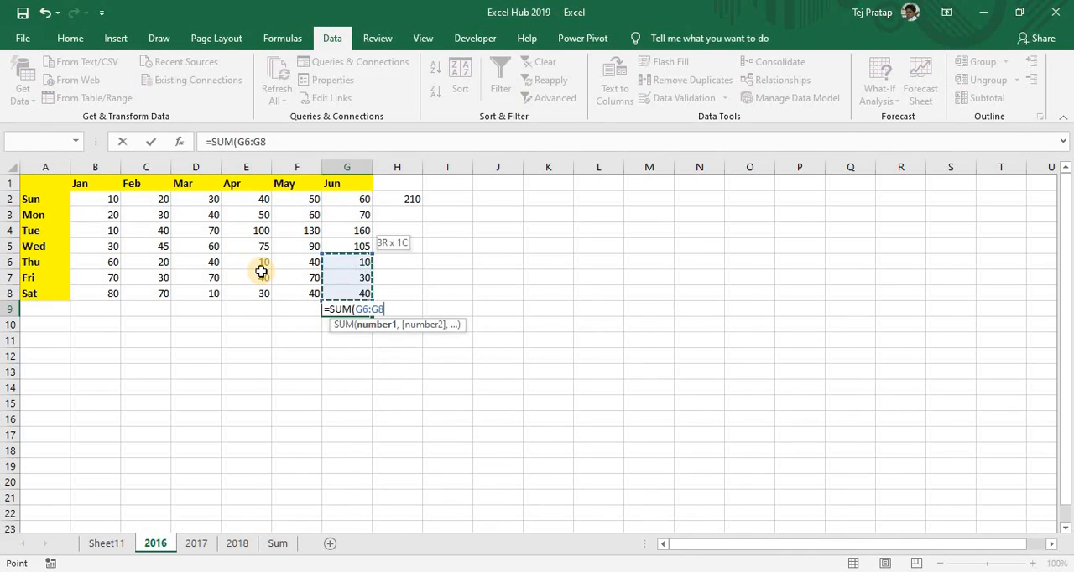
{"action": "key", "text": "shift+Up"}
{"action": "key", "text": "shift+Up"}
{"action": "key", "text": "shift+Return"}
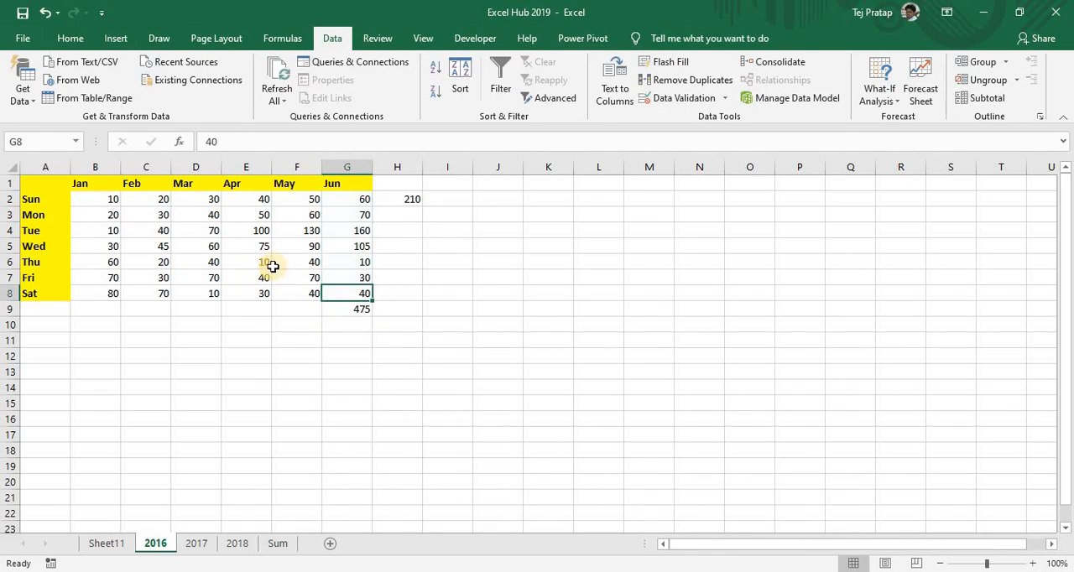
Clear the row and column totals from cells G9 and H2 on sheet 2016
{"action": "left_click", "coordinate": [342, 309]}
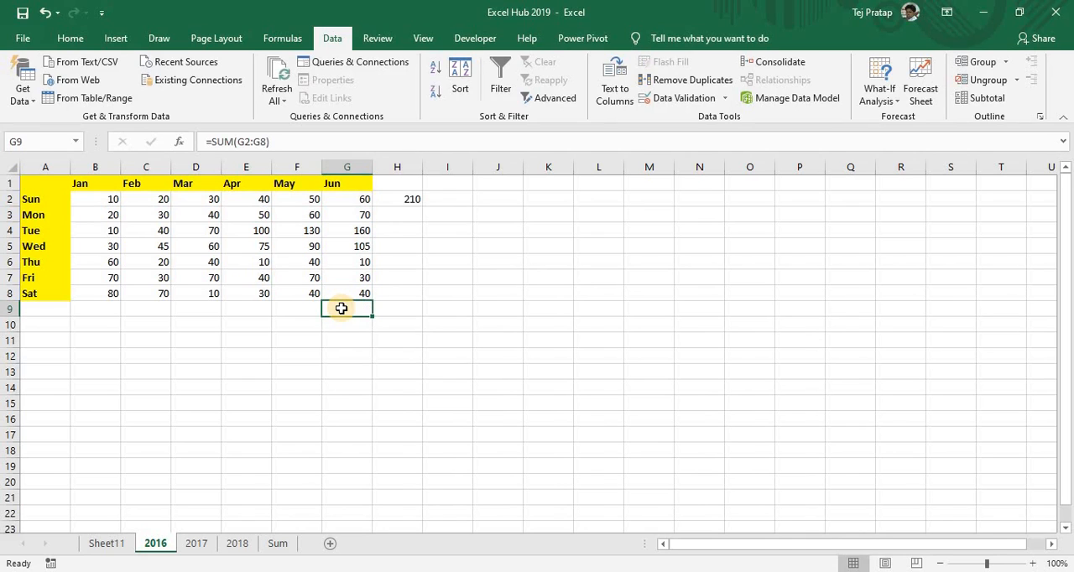
{"action": "key", "text": "Delete"}
{"action": "left_click", "coordinate": [410, 209]}
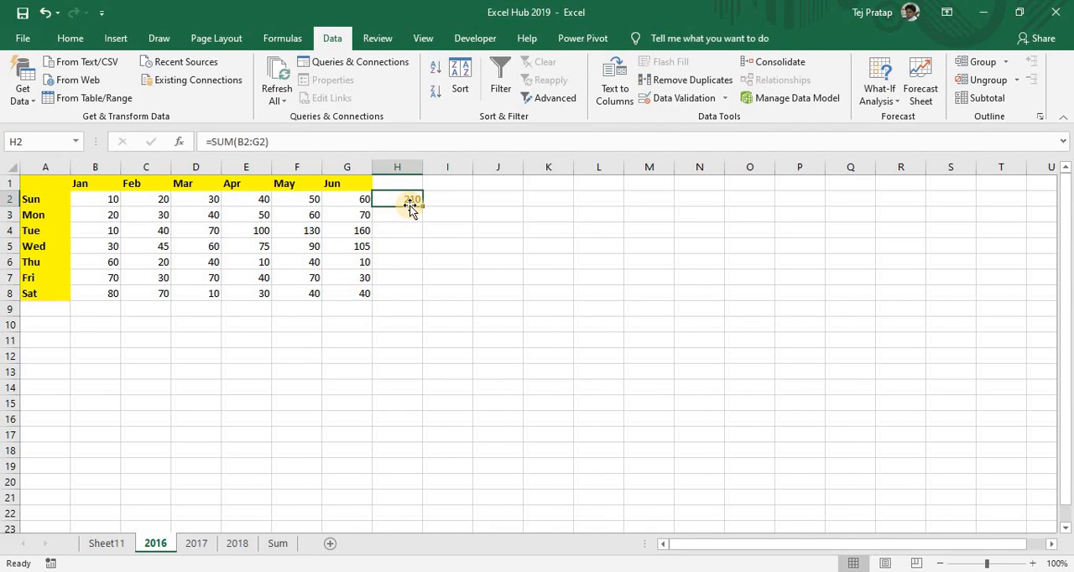
{"action": "key", "text": "Delete"}
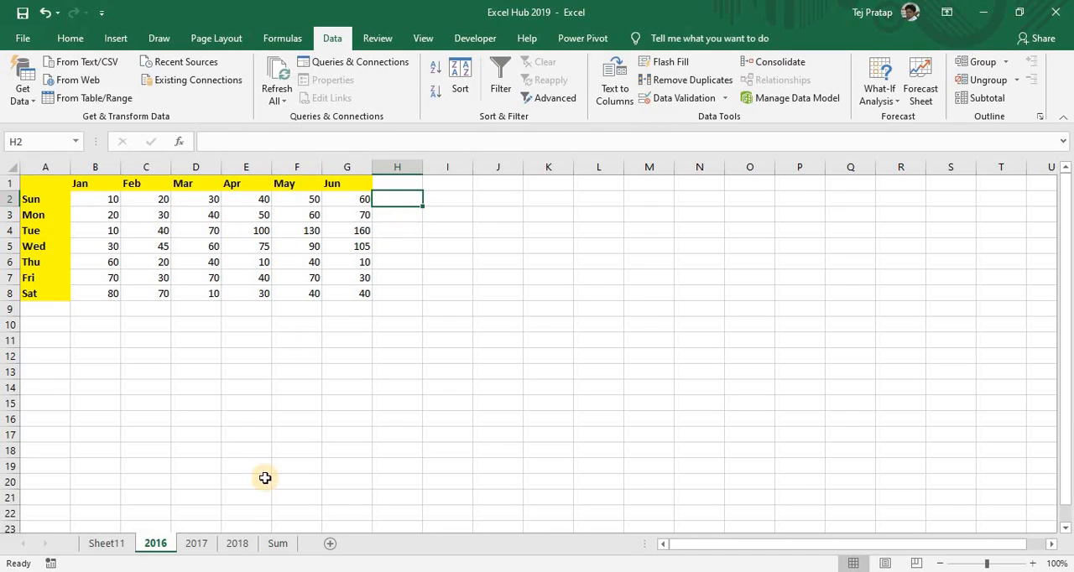
Insert four blank columns before the weekday label column on sheet 2016
{"action": "left_click", "coordinate": [278, 543]}
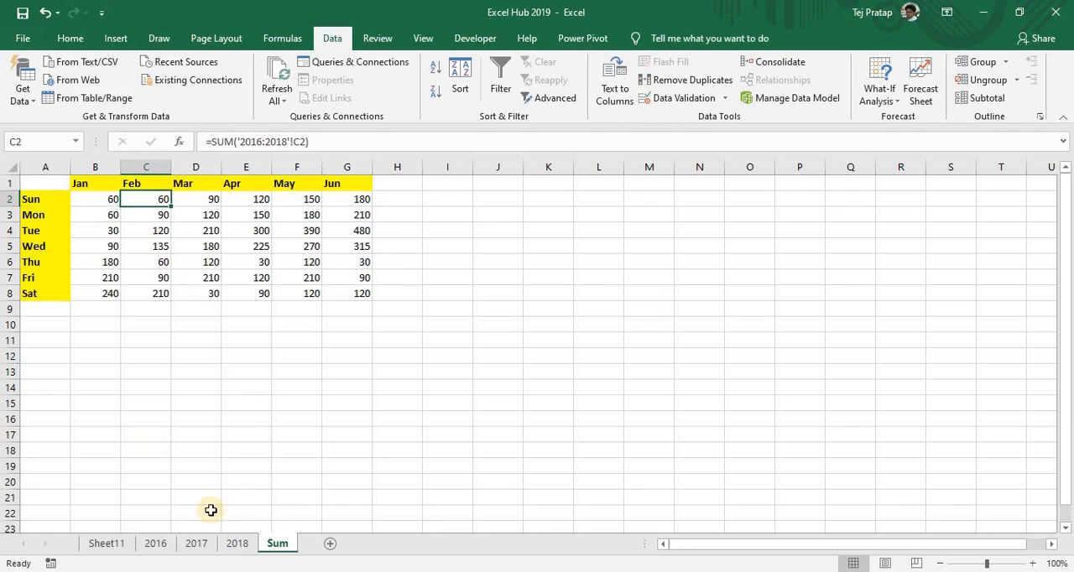
{"action": "left_click", "coordinate": [158, 544]}
{"action": "left_click", "coordinate": [146, 378]}
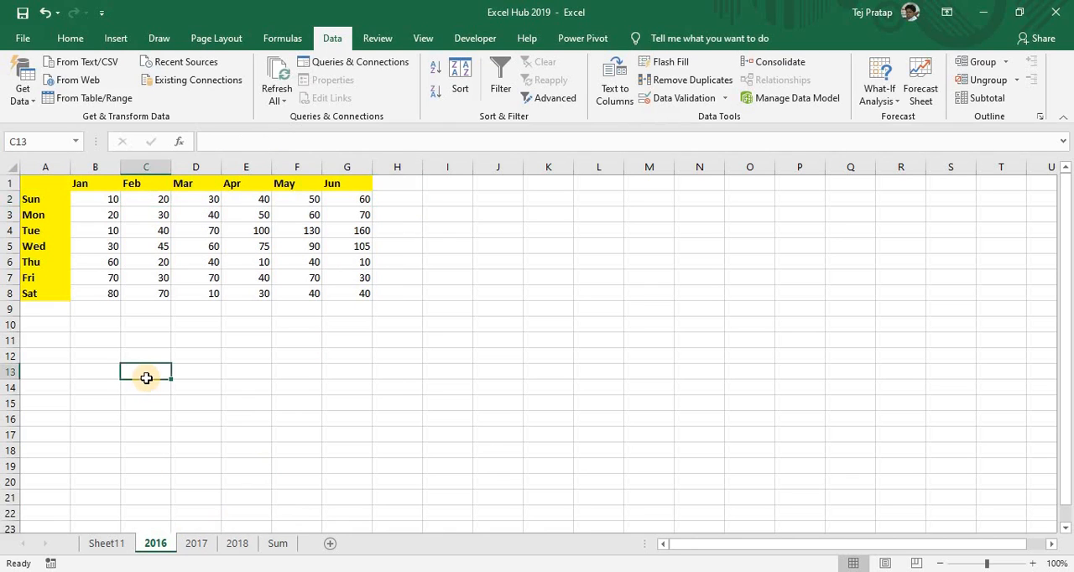
{"action": "key", "text": "Left"}
{"action": "key", "text": "Left"}
{"action": "key", "text": "ctrl+Up"}
{"action": "key", "text": "ctrl+space"}
{"action": "key", "text": "ctrl+shift+plus"}
{"action": "key", "text": "ctrl+shift+plus"}
{"action": "key", "text": "ctrl+shift+plus"}
{"action": "key", "text": "ctrl+shift+plus"}
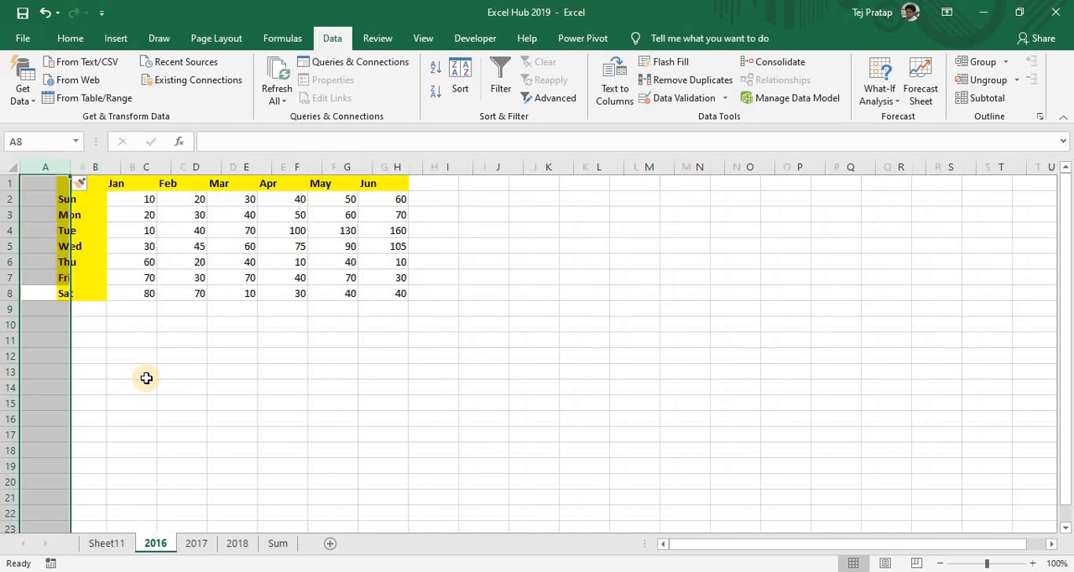
Examine the Sum sheet's totals against its weekday labels after the column shift on sheet 2016
{"action": "left_click", "coordinate": [277, 543]}
{"action": "left_click", "coordinate": [137, 304]}
{"action": "key", "text": "Left"}
{"action": "key", "text": "Left"}
{"action": "key", "text": "Up"}
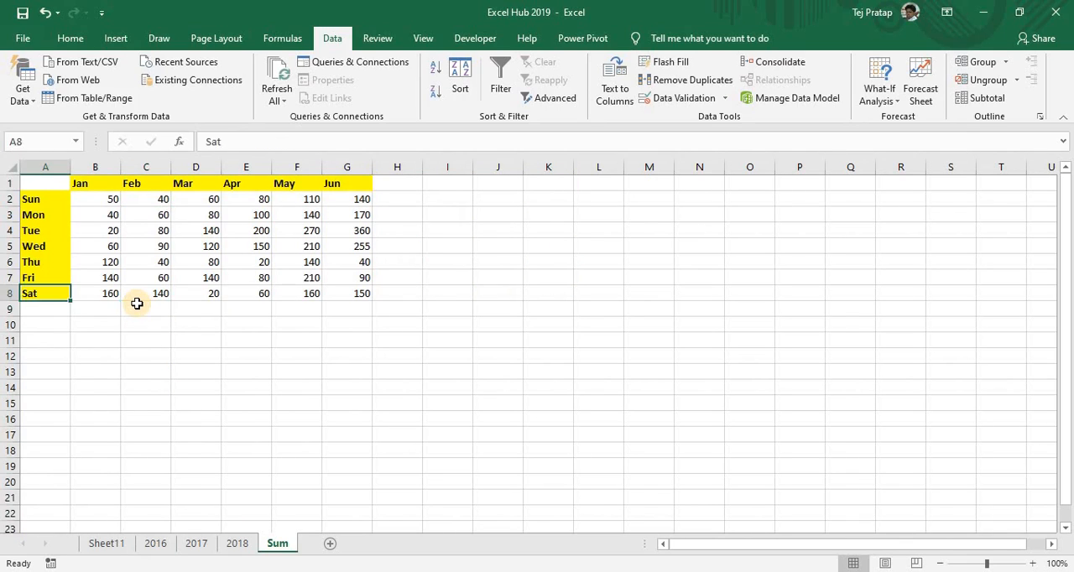
{"action": "key", "text": "ctrl+Up"}
{"action": "key", "text": "ctrl+Down"}
{"action": "key", "text": "Right"}
{"action": "key", "text": "Right"}
{"action": "key", "text": "Up"}
{"action": "key", "text": "Left"}
{"action": "key", "text": "Left"}
{"action": "key", "text": "Up"}
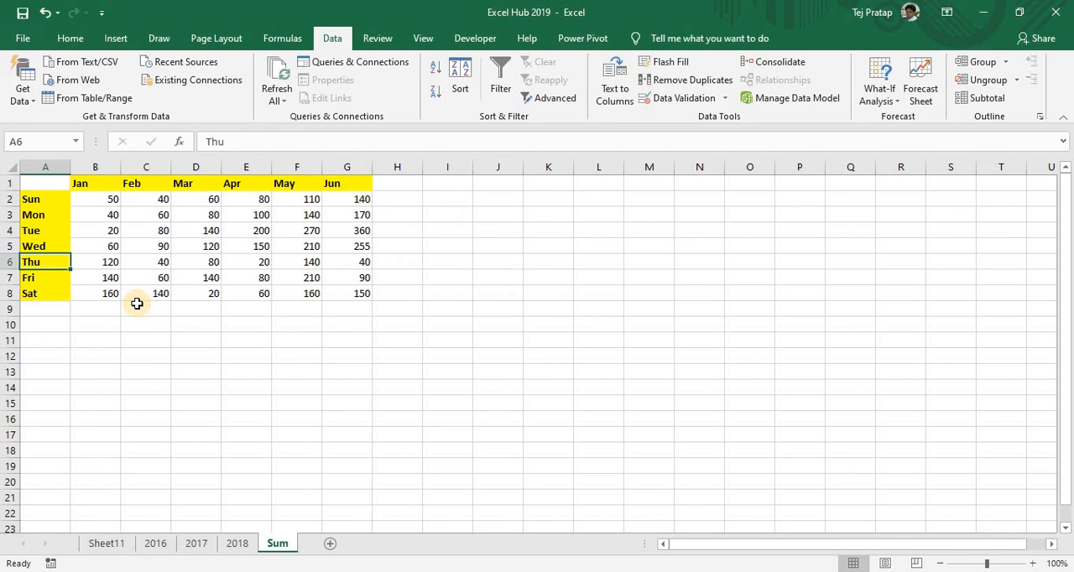
Delete the four blank columns A:D from sheet 2016 so its table starts in column A
{"action": "left_click", "coordinate": [156, 543]}
{"action": "key", "text": "shift+Right"}
{"action": "key", "text": "shift+Right"}
{"action": "key", "text": "shift+Right"}
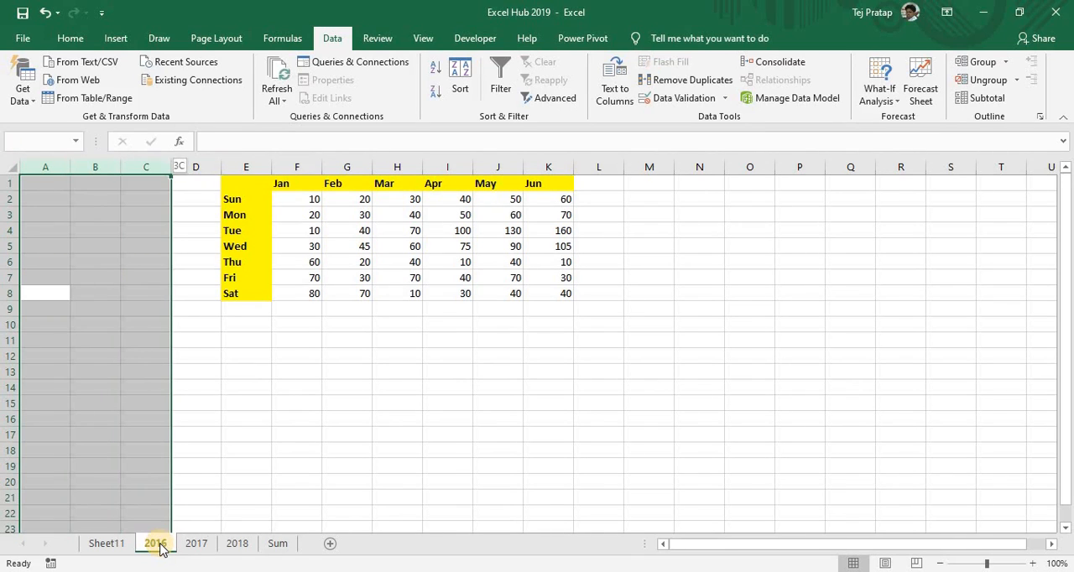
{"action": "key", "text": "ctrl+minus"}
{"action": "key", "text": "Up"}
{"action": "key", "text": "Down"}
{"action": "key", "text": "Down"}
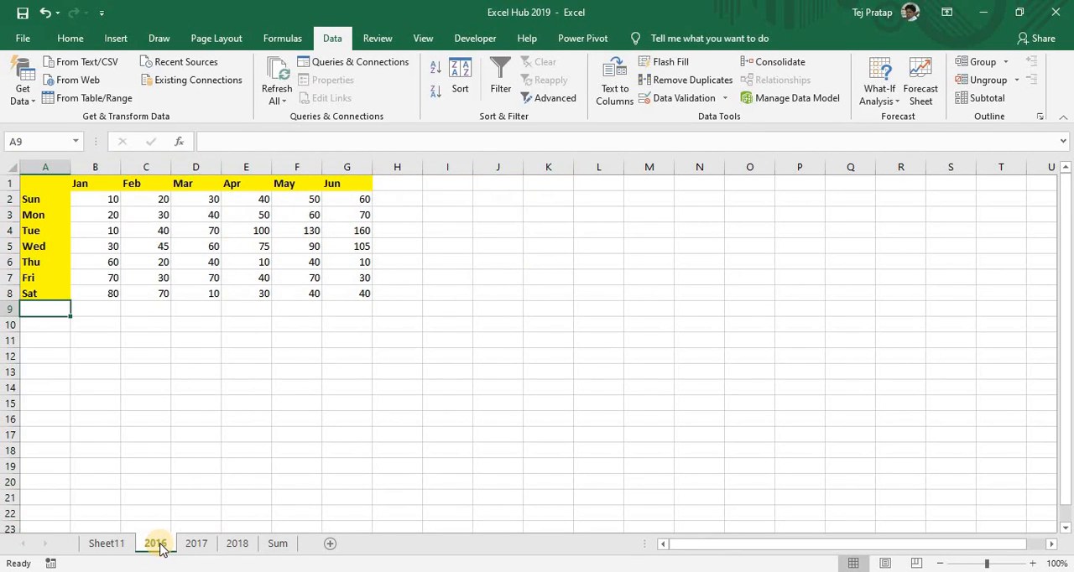
Compare cell B2 and the table layout on sheets 2016, 2017 and 2018 with the B2 formula on the Sum sheet
{"action": "key", "text": "ctrl+Up"}
{"action": "key", "text": "ctrl+Up"}
{"action": "key", "text": "ctrl+Up"}
{"action": "key", "text": "Down"}
{"action": "key", "text": "Right"}
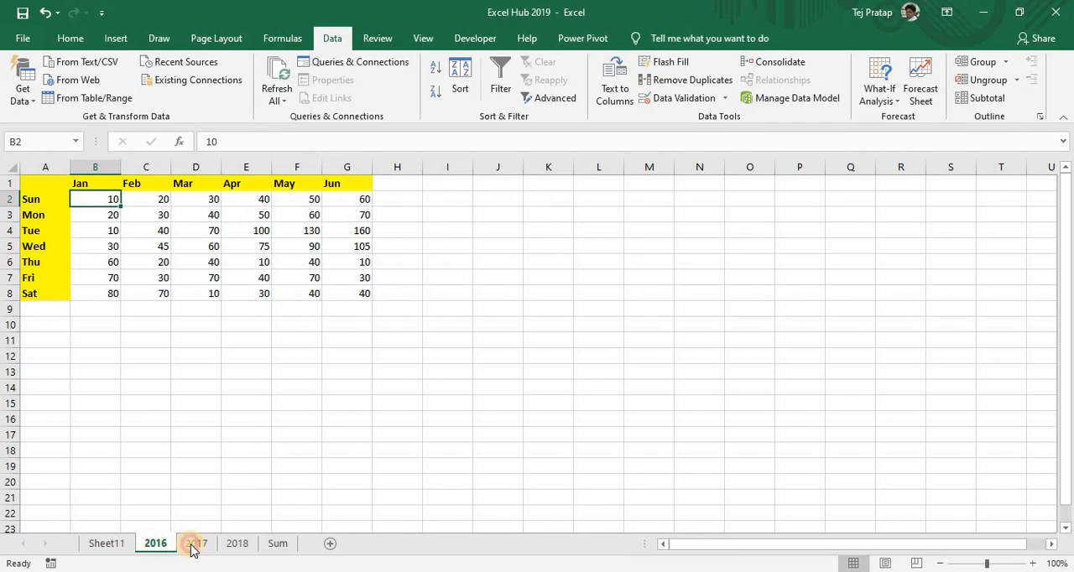
{"action": "left_click", "coordinate": [192, 547]}
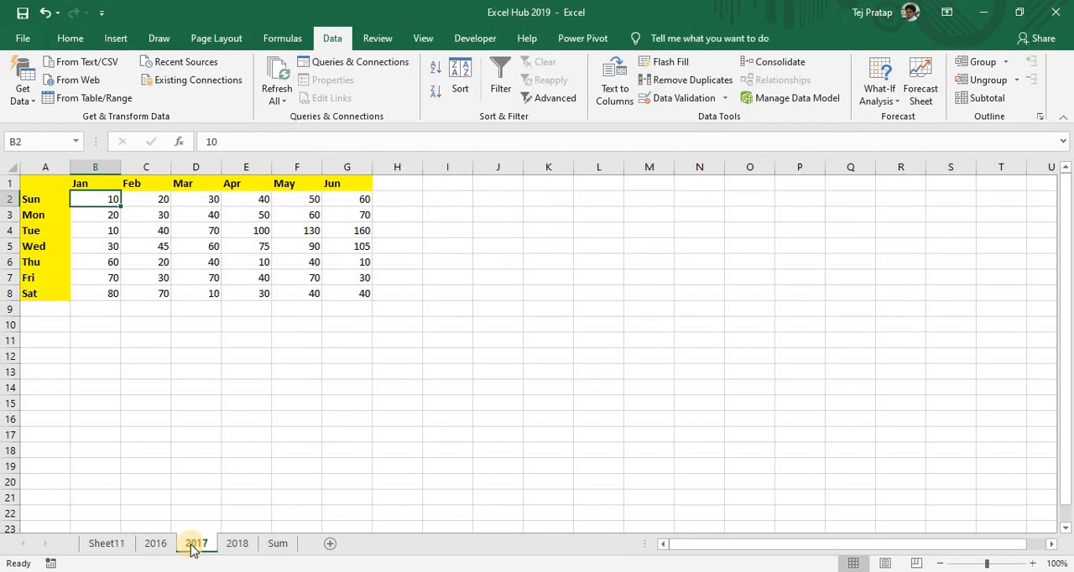
{"action": "left_click", "coordinate": [235, 544], "text": "ctrl"}
{"action": "key", "text": "ctrl+Page_Down"}
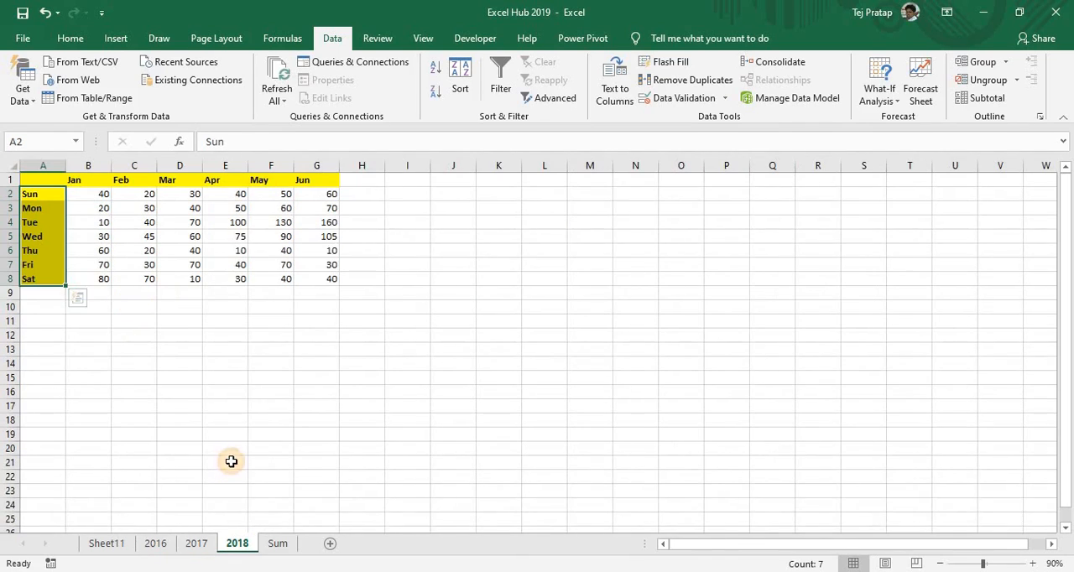
{"action": "left_click", "coordinate": [225, 462]}
{"action": "left_click", "coordinate": [277, 543]}
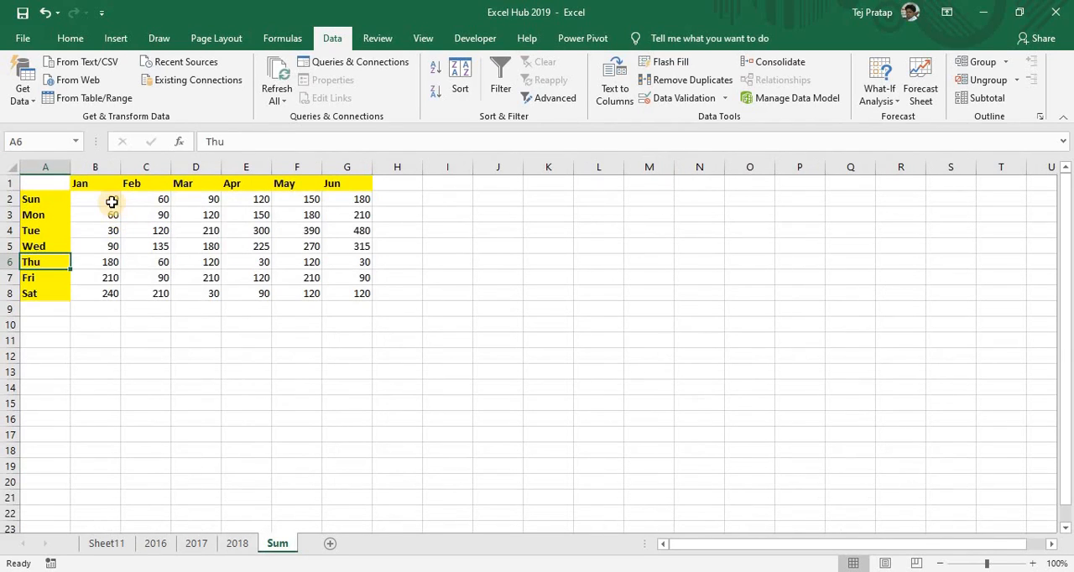
{"action": "left_click", "coordinate": [113, 199]}
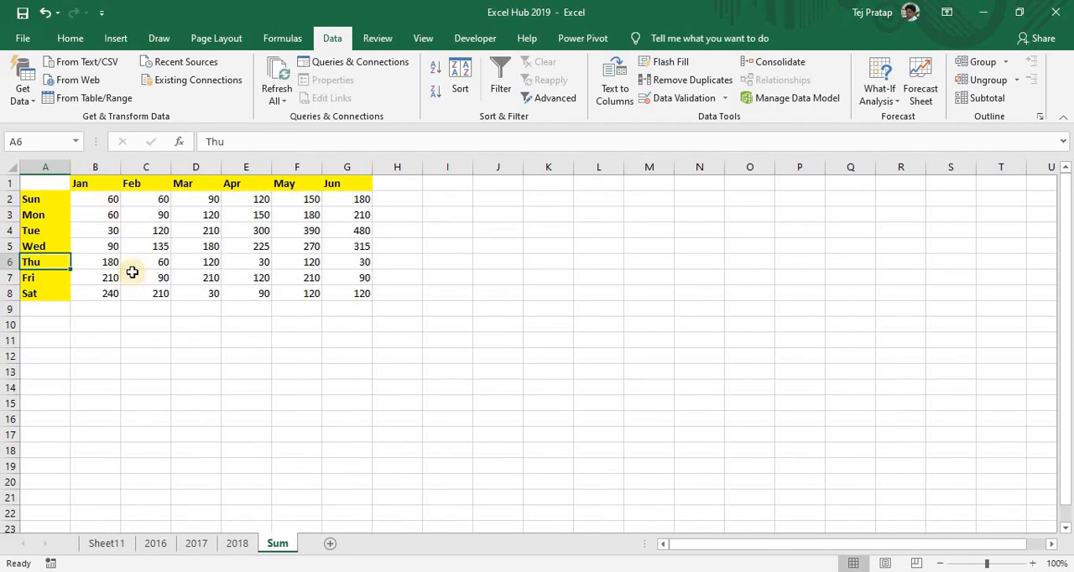
Insert five blank columns before the table on sheet 2016 and check the totals on the Sum sheet
{"action": "left_click", "coordinate": [156, 544]}
{"action": "left_click", "coordinate": [72, 248]}
{"action": "key", "text": "ctrl+space"}
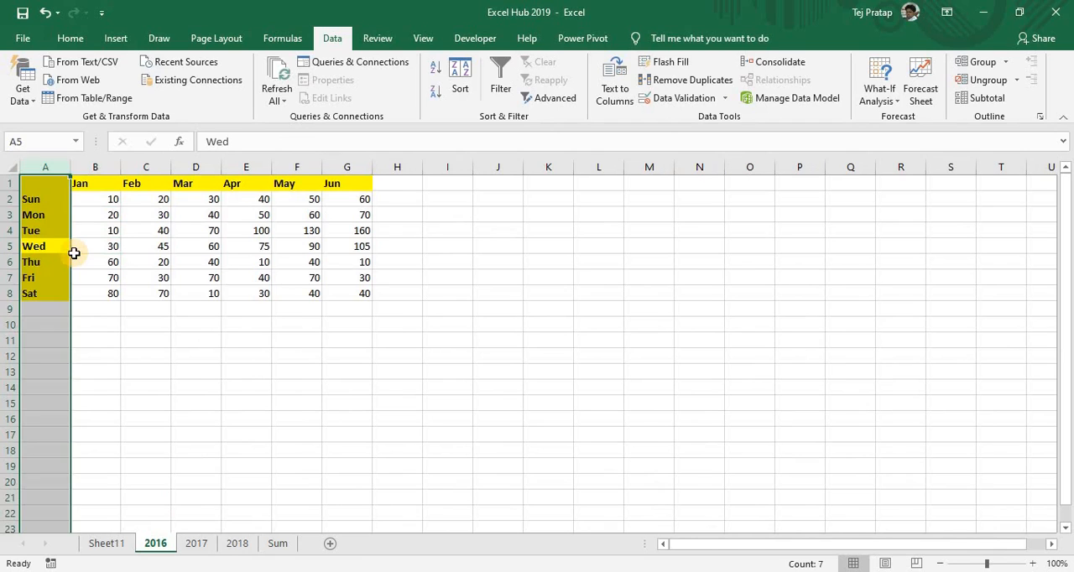
{"action": "key", "text": "ctrl+shift+equal"}
{"action": "key", "text": "ctrl+shift+equal"}
{"action": "key", "text": "ctrl+shift+equal"}
{"action": "key", "text": "ctrl+shift+equal"}
{"action": "key", "text": "ctrl+shift+equal"}
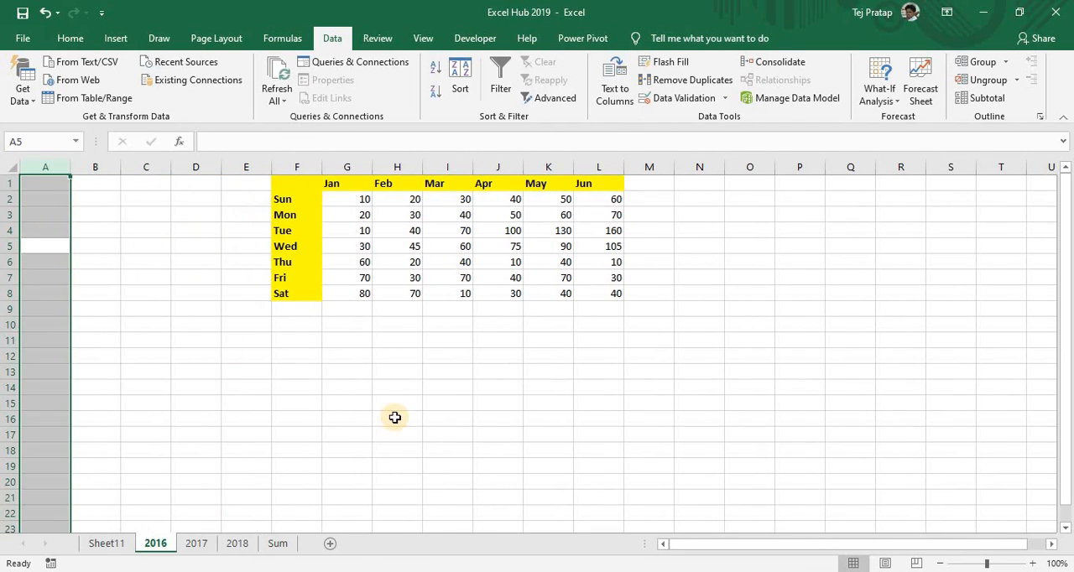
{"action": "left_click", "coordinate": [277, 544]}
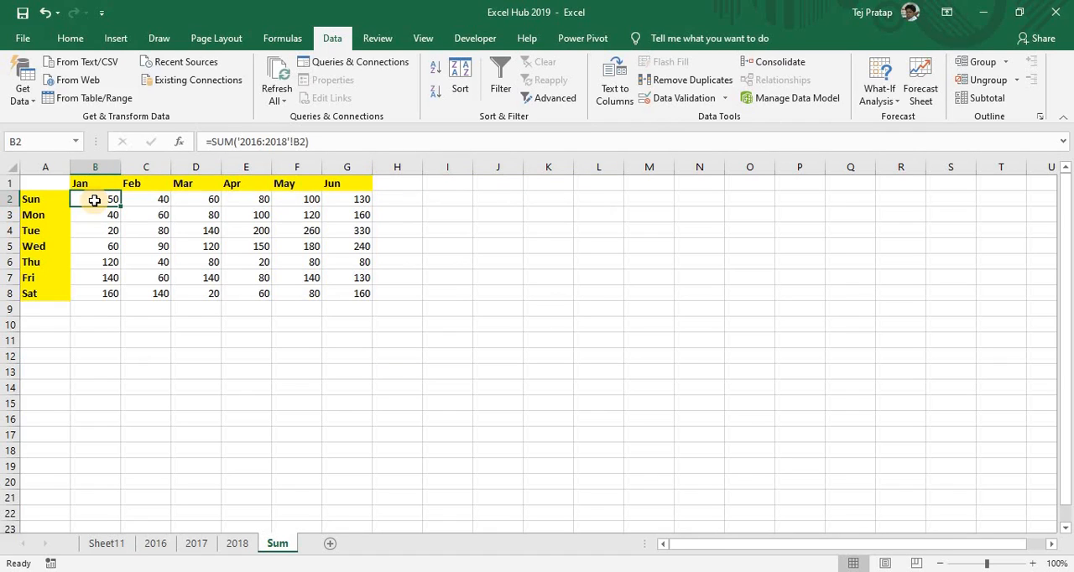
Insert five blank rows above the table on sheet 2018 and check the totals on the Sum sheet
{"action": "left_click", "coordinate": [227, 547]}
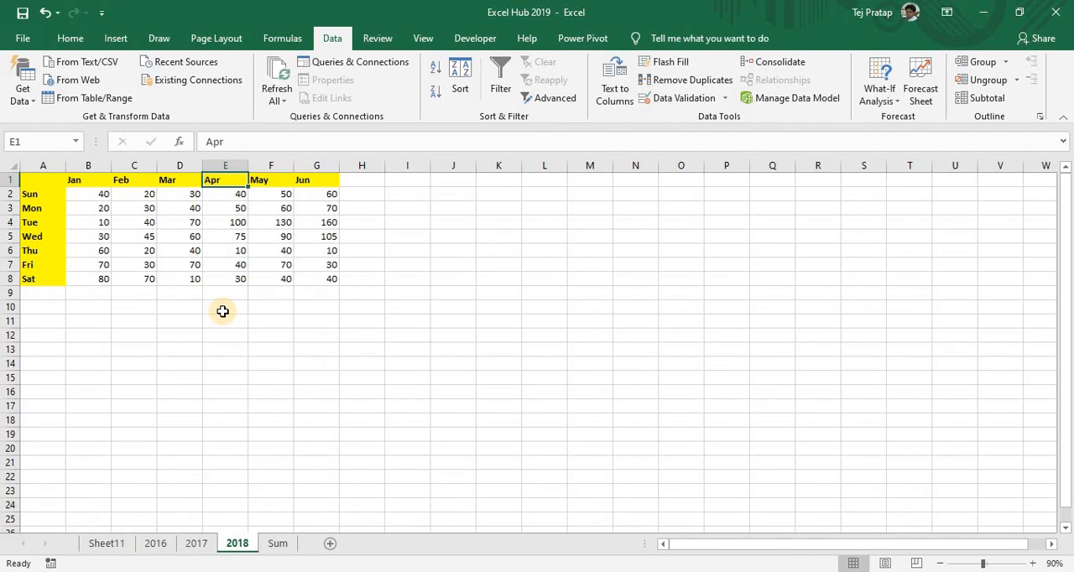
{"action": "key", "text": "shift+space"}
{"action": "key", "text": "ctrl+shift+plus"}
{"action": "key", "text": "ctrl+shift+plus"}
{"action": "key", "text": "ctrl+shift+plus"}
{"action": "key", "text": "ctrl+shift+plus"}
{"action": "key", "text": "ctrl+shift+plus"}
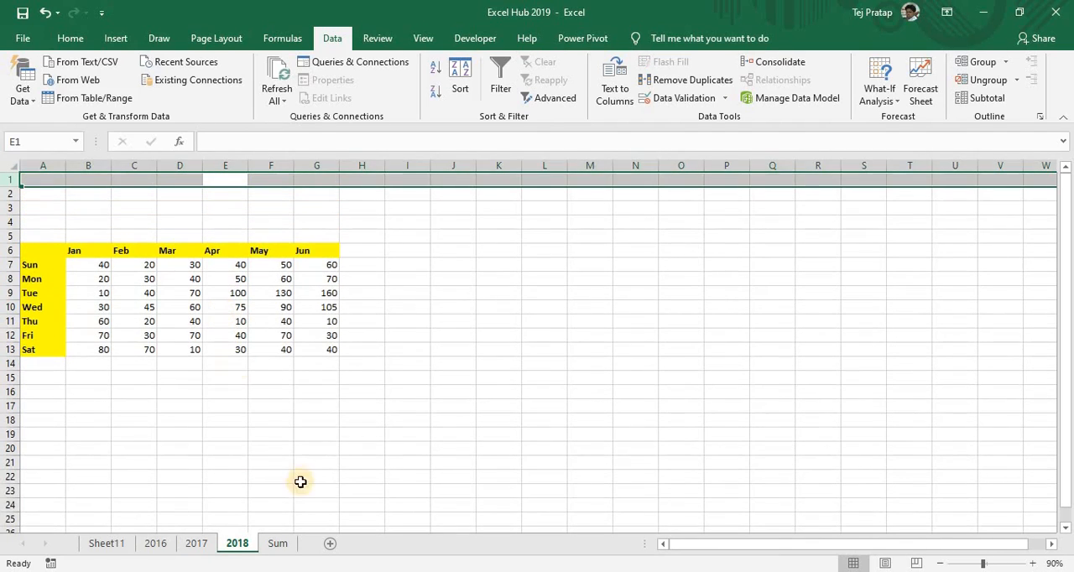
{"action": "left_click", "coordinate": [277, 543]}
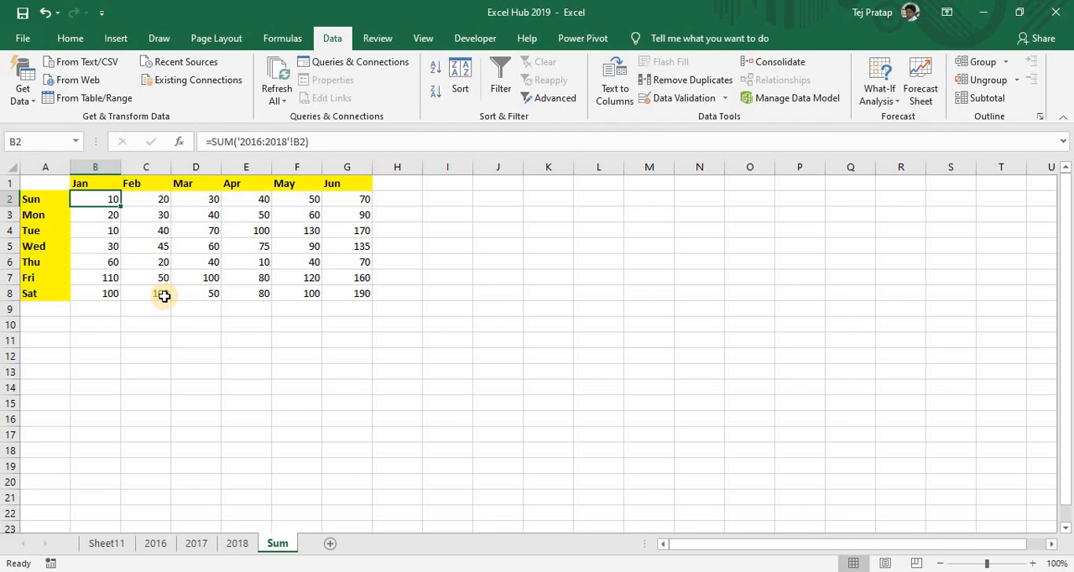
Delete the cells A1:H9 holding the 3D sum table from the Sum sheet
{"action": "left_click_drag", "start_coordinate": [29, 182], "coordinate": [413, 321]}
{"action": "key", "text": "ctrl+minus"}
{"action": "key", "text": "Return"}
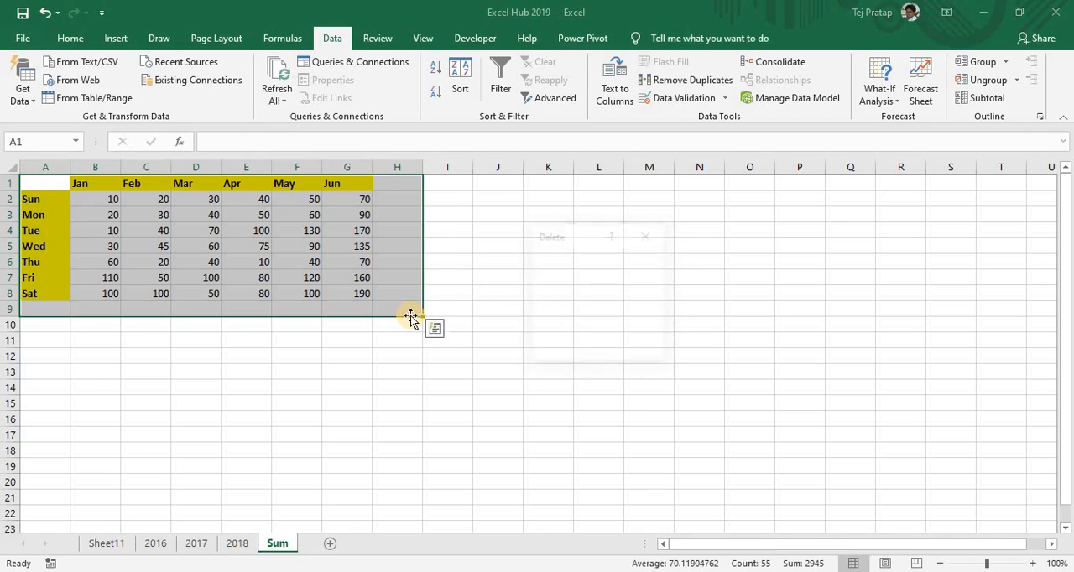
{"action": "key", "text": "Return"}
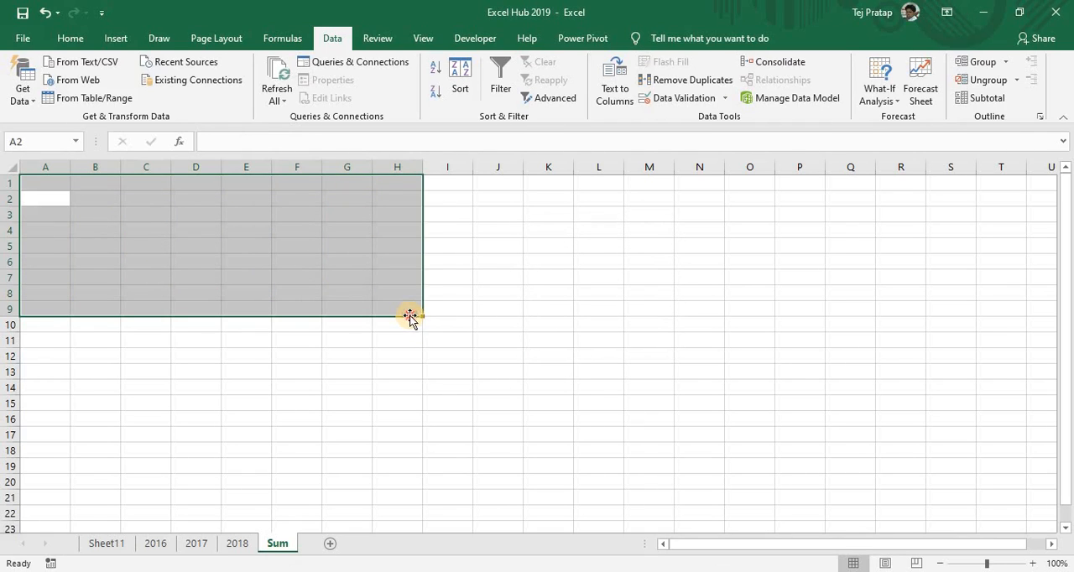
{"action": "left_click", "coordinate": [367, 281]}
Remove the three existing references to sheets 2016, 2017 and 2018 from the Consolidate settings
{"action": "left_click", "coordinate": [70, 38]}
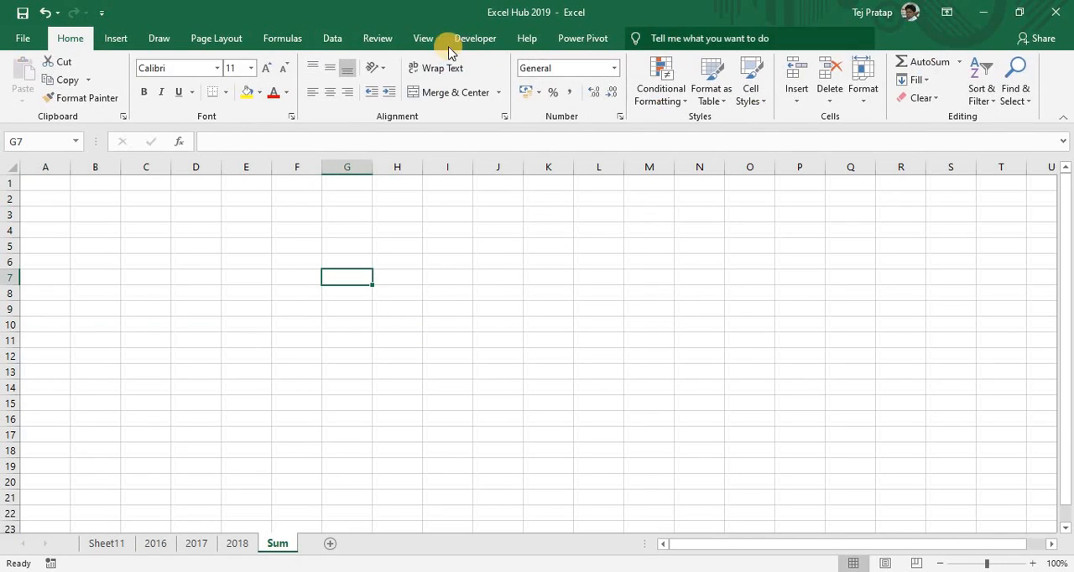
{"action": "left_click", "coordinate": [336, 39]}
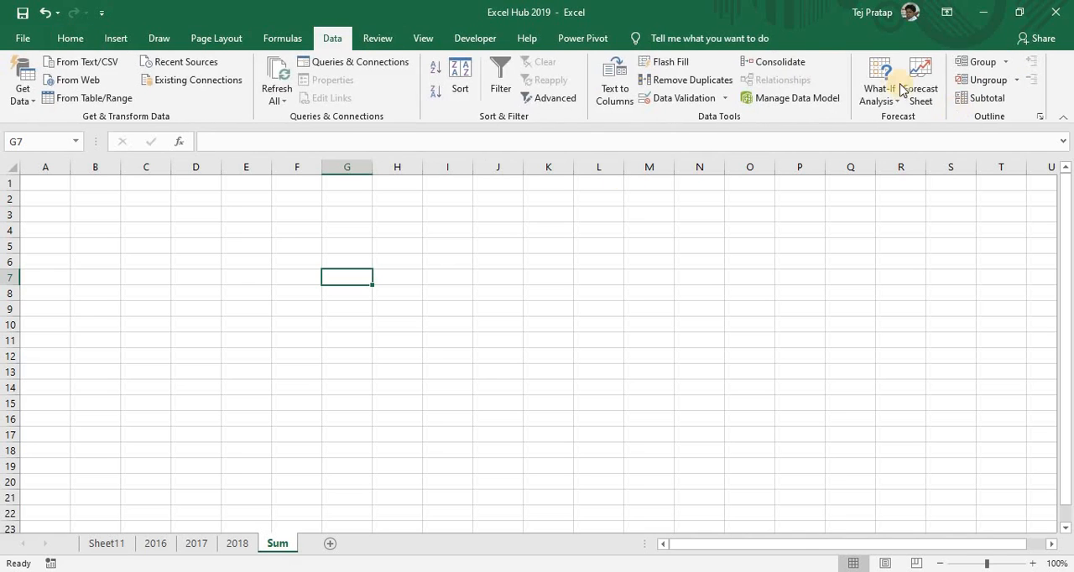
{"action": "left_click", "coordinate": [773, 62]}
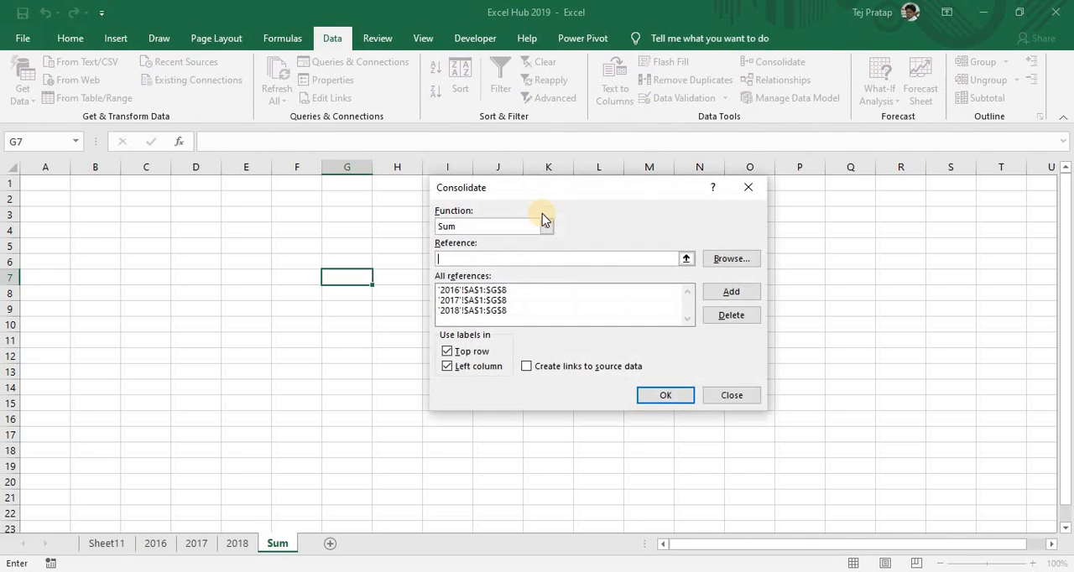
{"action": "left_click", "coordinate": [476, 300]}
{"action": "left_click", "coordinate": [729, 316]}
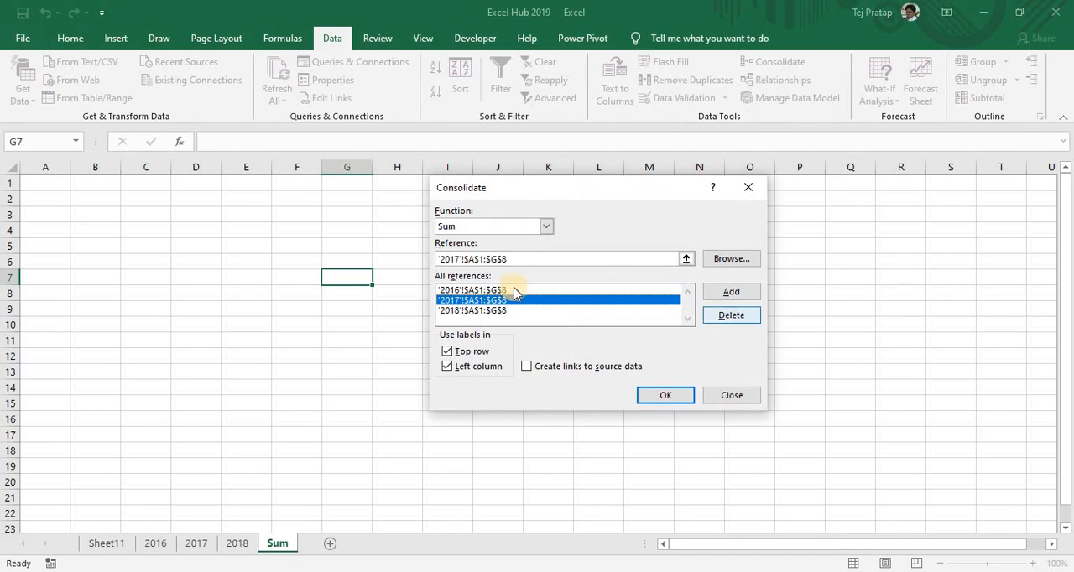
{"action": "left_click", "coordinate": [456, 296]}
{"action": "left_click", "coordinate": [729, 315]}
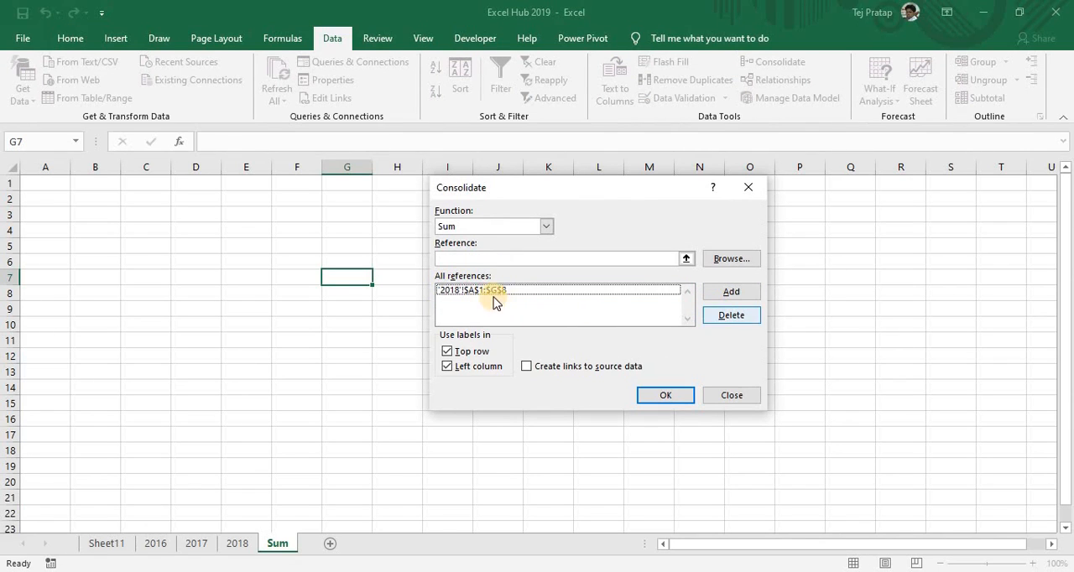
{"action": "left_click", "coordinate": [495, 300]}
{"action": "left_click", "coordinate": [728, 315]}
{"action": "left_click", "coordinate": [727, 392]}
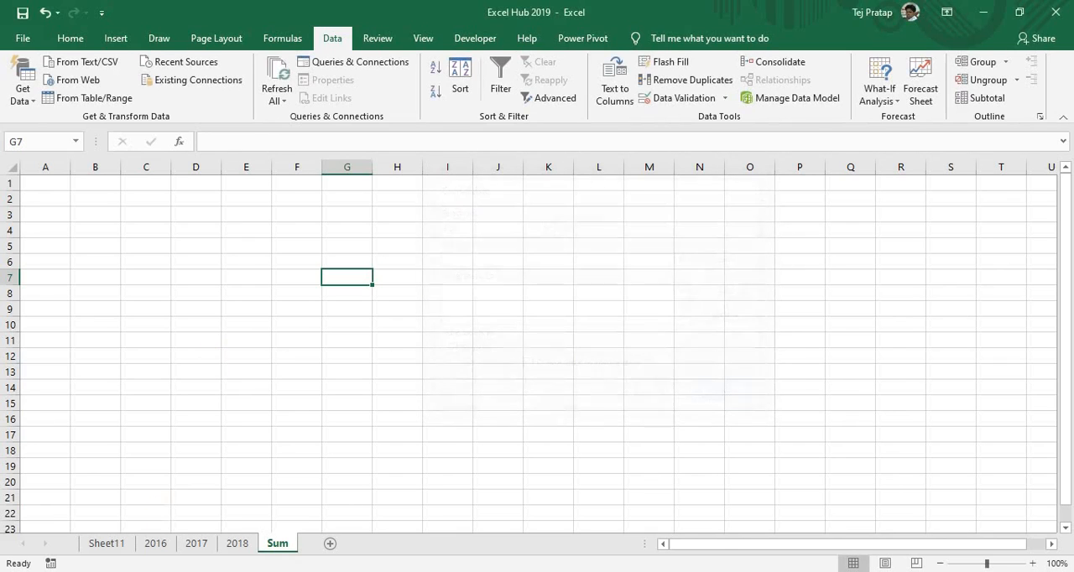
Start a consolidation at cell A1 of the Sum sheet, keeping Sum as the function
{"action": "left_click", "coordinate": [156, 543]}
{"action": "left_click", "coordinate": [277, 544]}
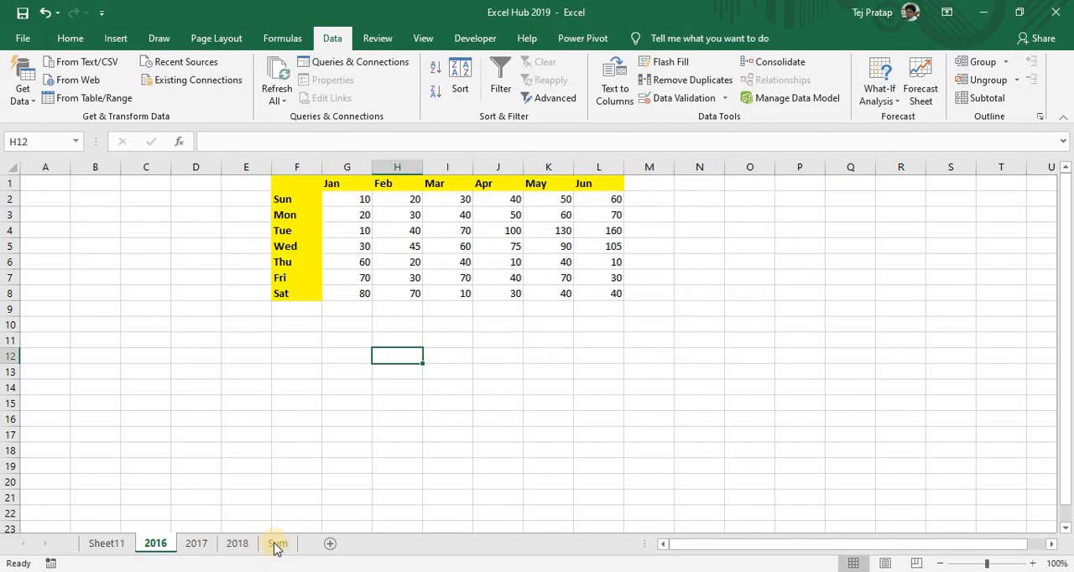
{"action": "left_click", "coordinate": [52, 182]}
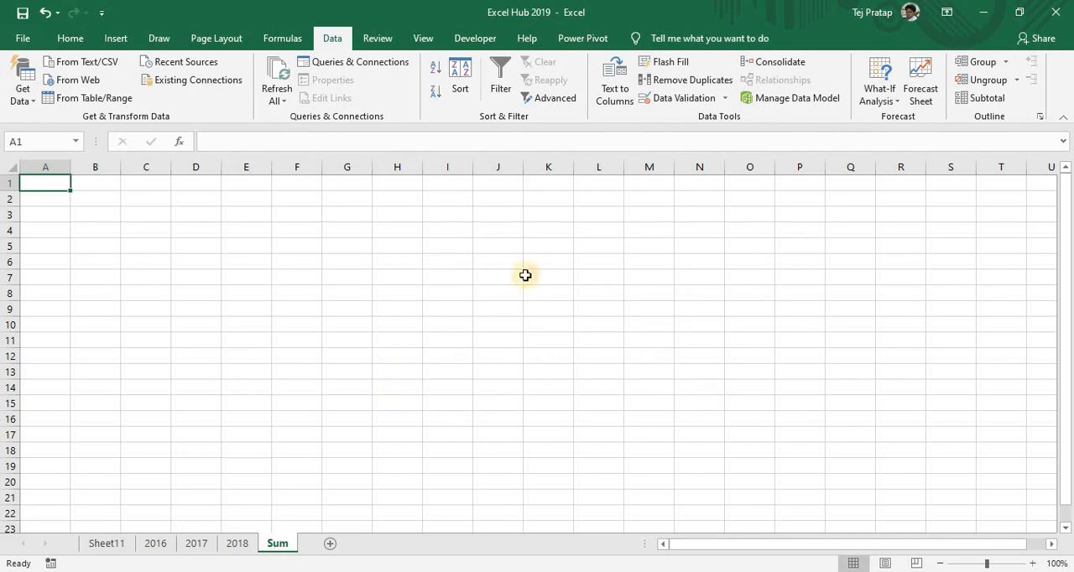
{"action": "left_click", "coordinate": [774, 67]}
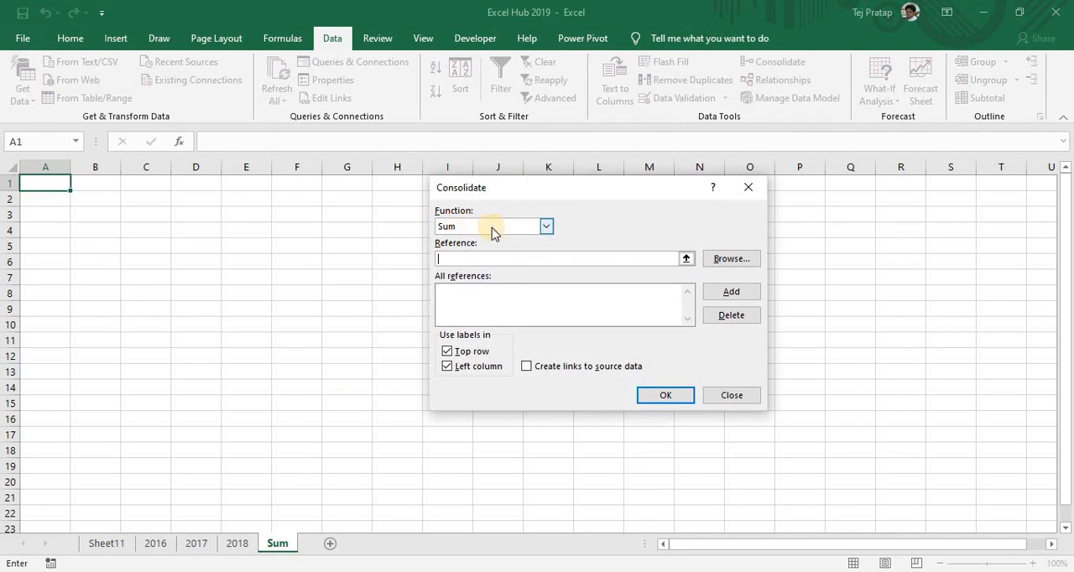
{"action": "left_click", "coordinate": [545, 227]}
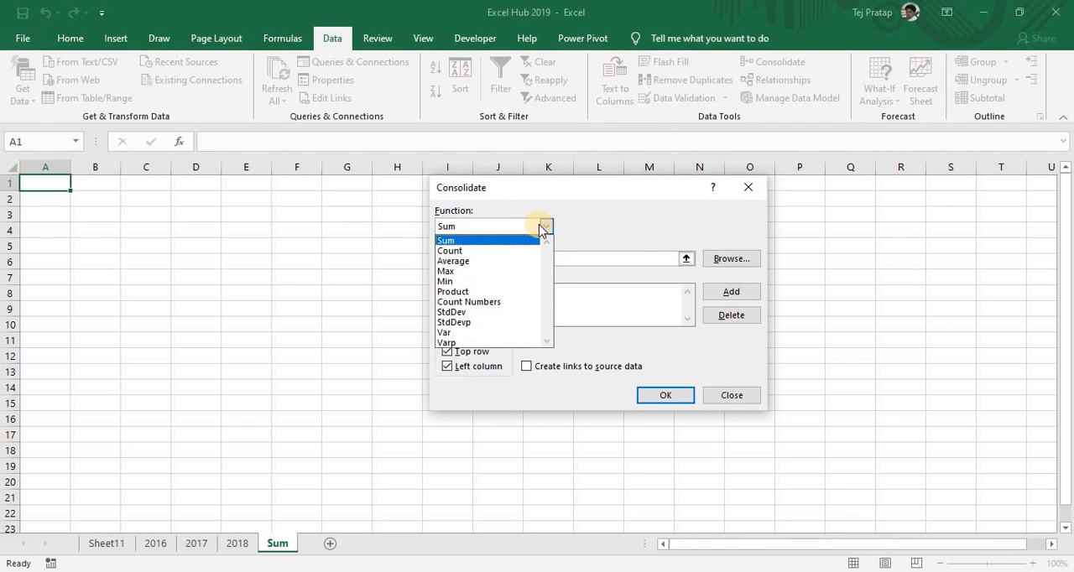
{"action": "left_click", "coordinate": [599, 218]}
{"action": "left_click", "coordinate": [730, 292]}
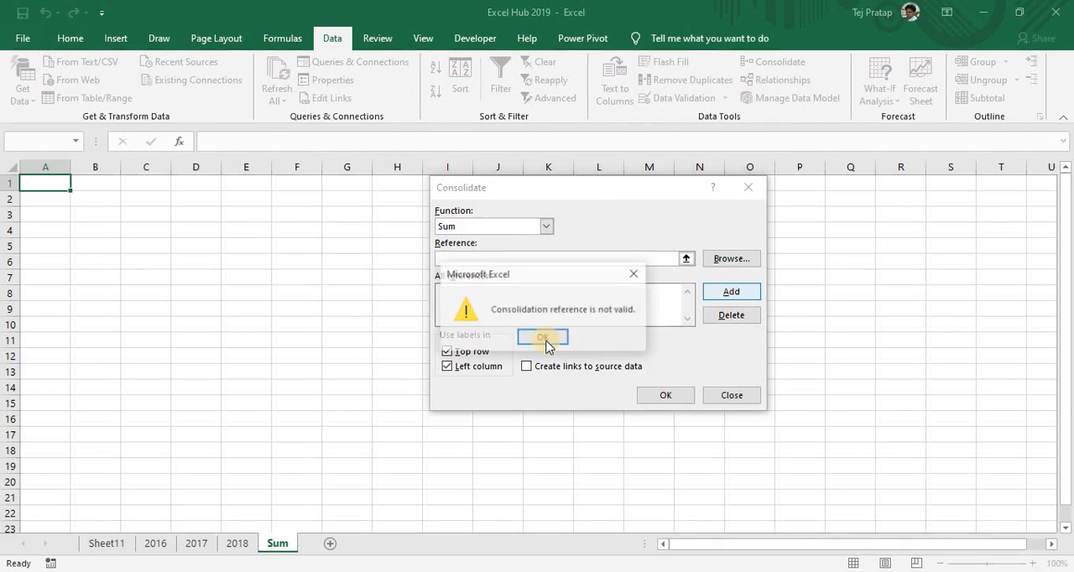
{"action": "left_click", "coordinate": [633, 274]}
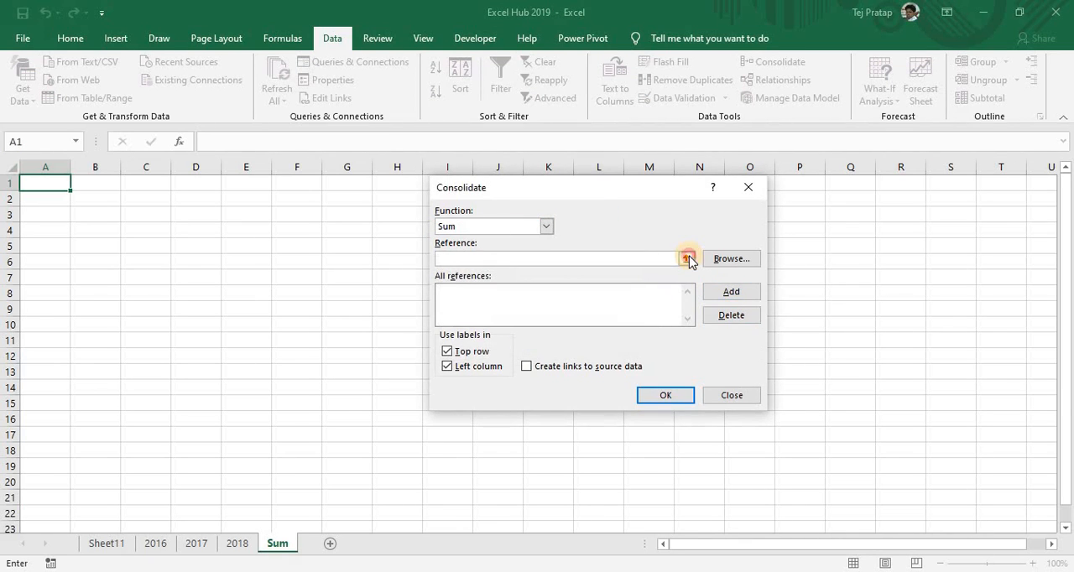
Add the table range F1:L8 on sheet 2016 to the consolidation references
{"action": "left_click", "coordinate": [688, 256]}
{"action": "left_click", "coordinate": [149, 543]}
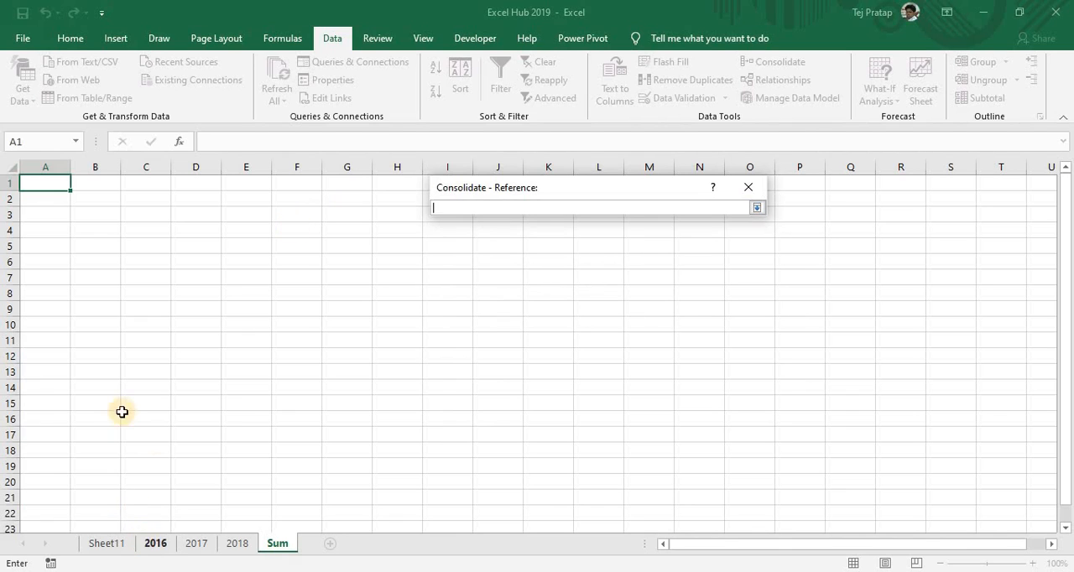
{"action": "left_click_drag", "start_coordinate": [300, 183], "coordinate": [587, 296]}
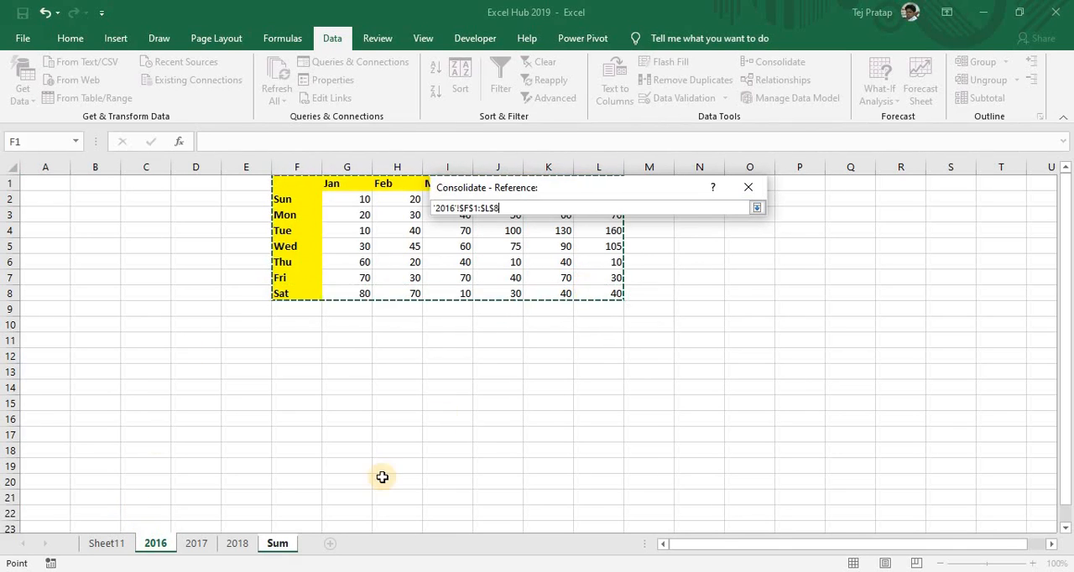
{"action": "left_click", "coordinate": [756, 207]}
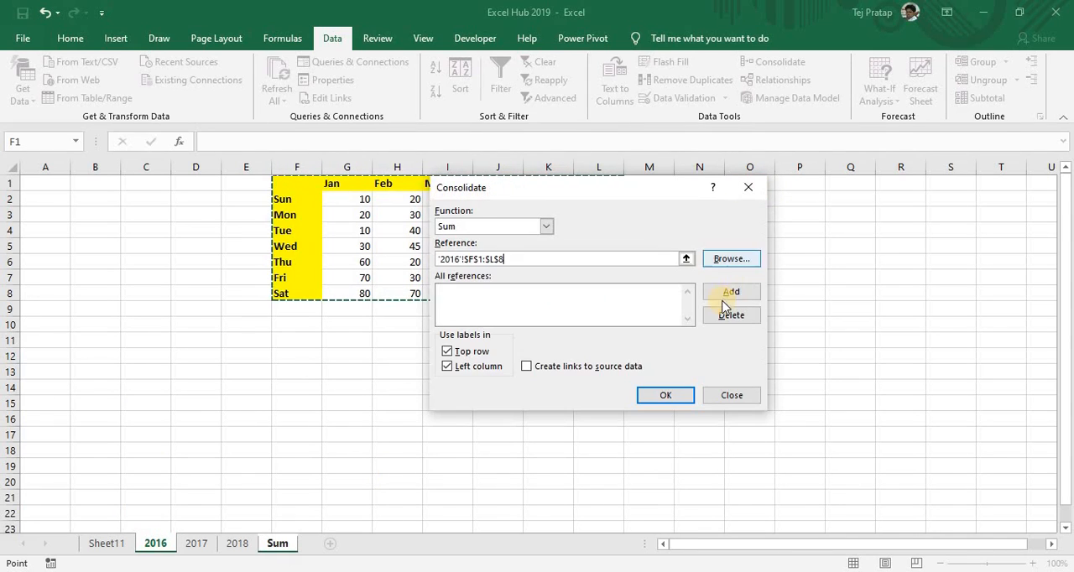
{"action": "key", "text": "Return"}
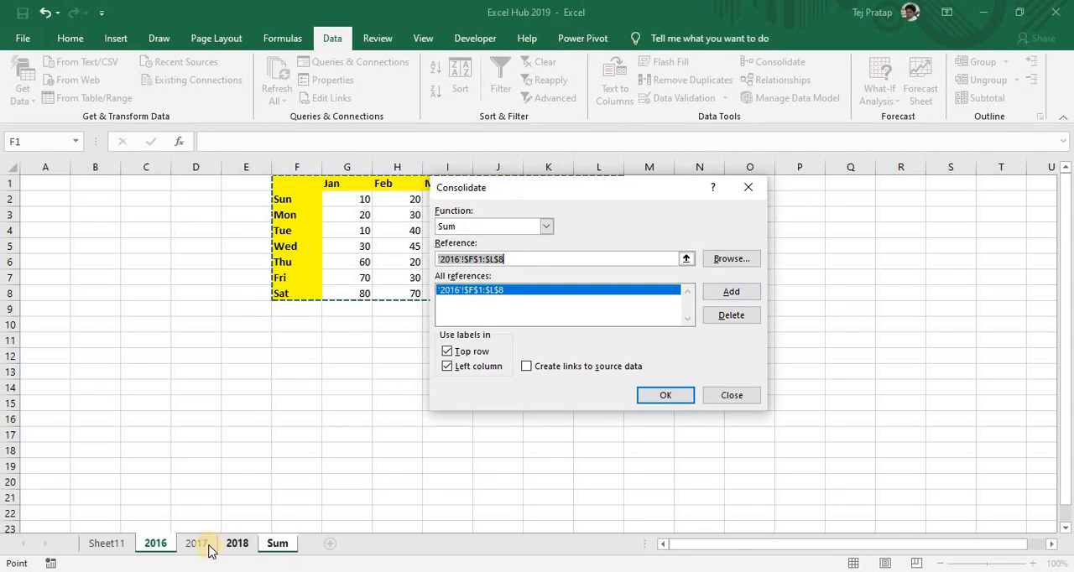
Add the table range A1:G8 on sheet 2017 to the consolidation references
{"action": "left_click", "coordinate": [196, 543]}
{"action": "left_click_drag", "start_coordinate": [58, 190], "coordinate": [343, 296]}
{"action": "left_click", "coordinate": [705, 292]}
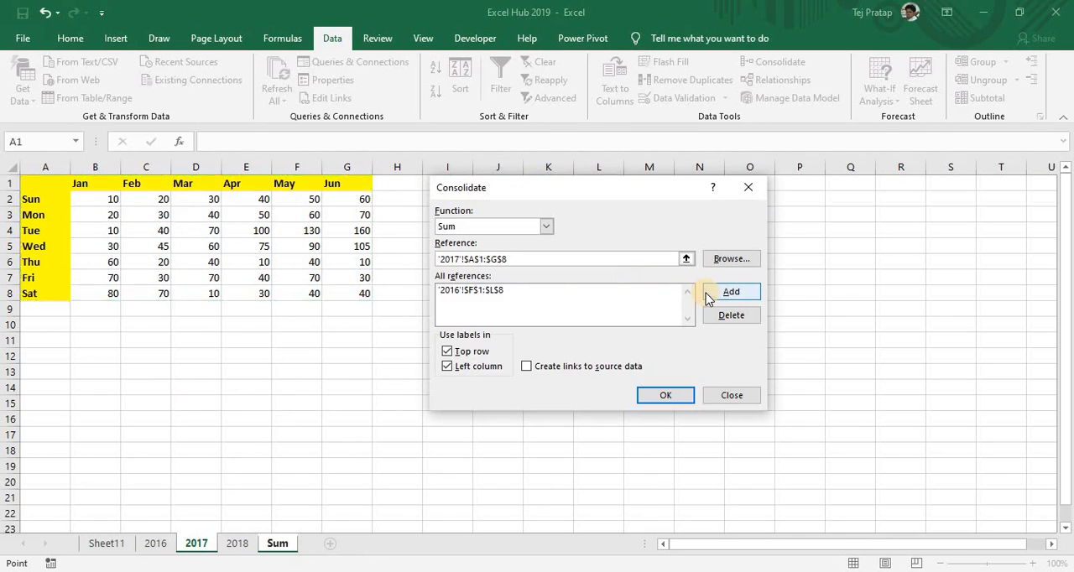
Add the table range A6:G13 on sheet 2018 to the consolidation references
{"action": "left_click", "coordinate": [237, 543]}
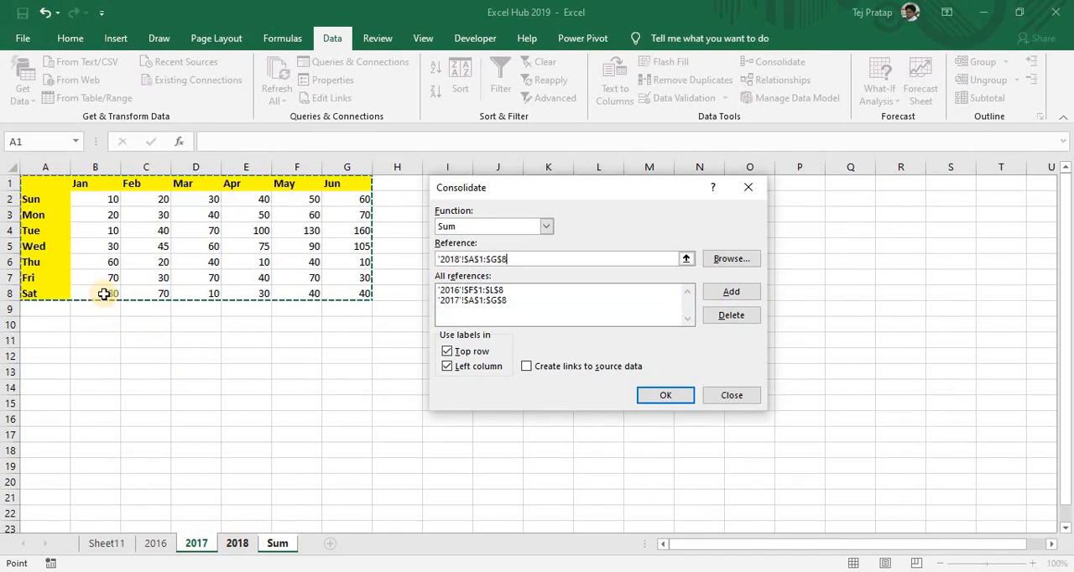
{"action": "left_click", "coordinate": [59, 264]}
{"action": "left_click_drag", "start_coordinate": [220, 325], "coordinate": [226, 325]}
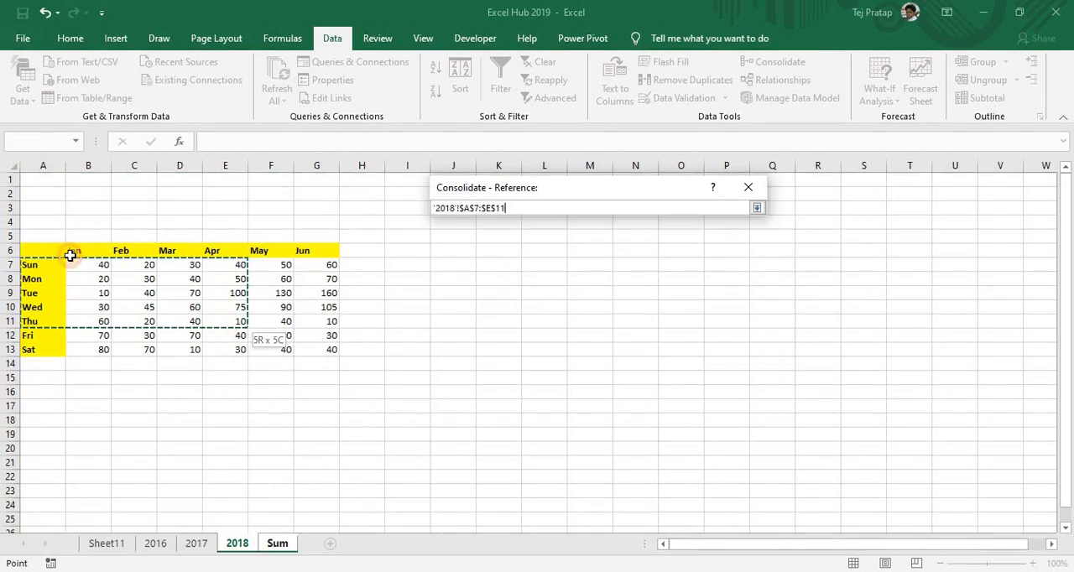
{"action": "left_click_drag", "start_coordinate": [43, 247], "coordinate": [315, 356]}
{"action": "left_click", "coordinate": [728, 294]}
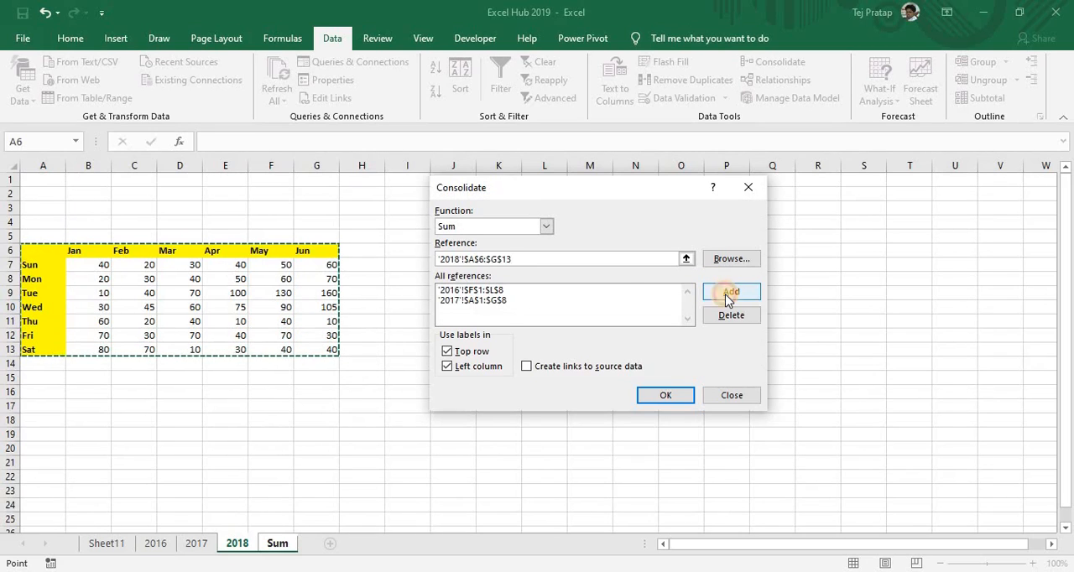
Use labels from both the top row and the left column and run the consolidation
{"action": "left_click", "coordinate": [447, 351]}
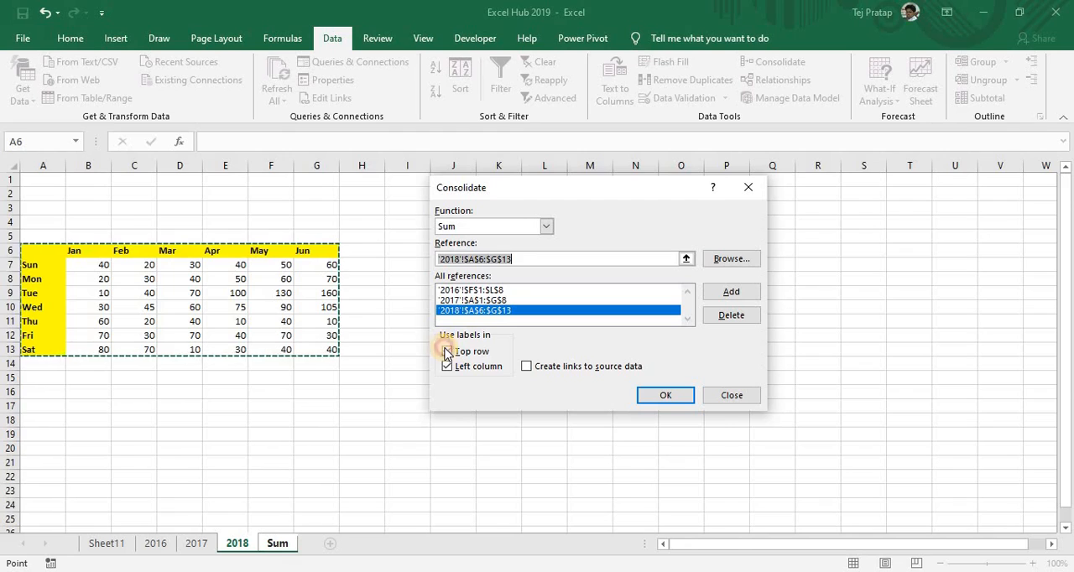
{"action": "left_click", "coordinate": [447, 367]}
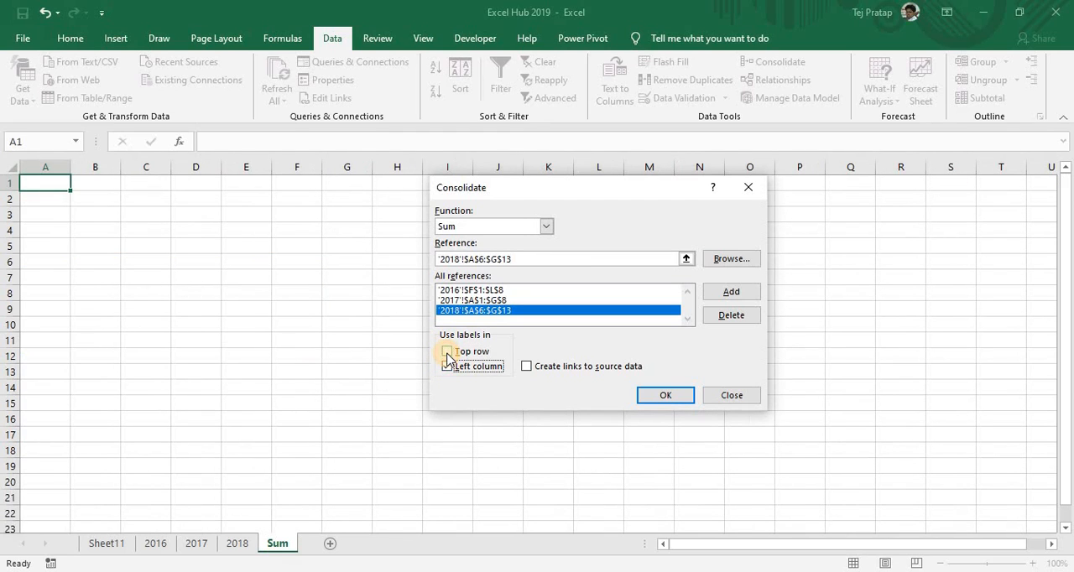
{"action": "left_click", "coordinate": [447, 352]}
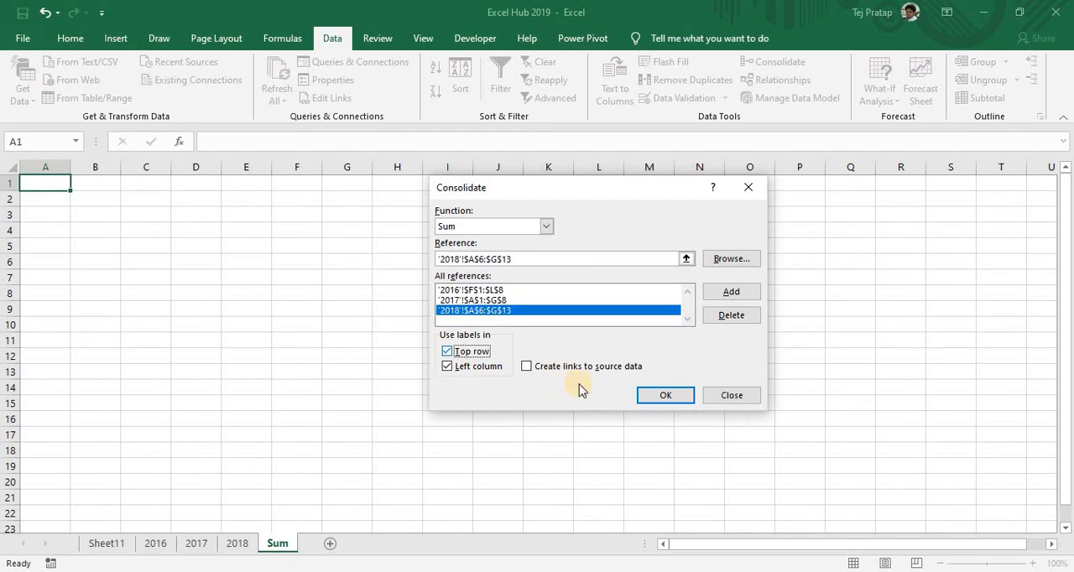
{"action": "left_click", "coordinate": [664, 393]}
Inspect cells B2, C3 and B8 of the consolidated table on the Sum sheet
{"action": "left_click", "coordinate": [77, 204]}
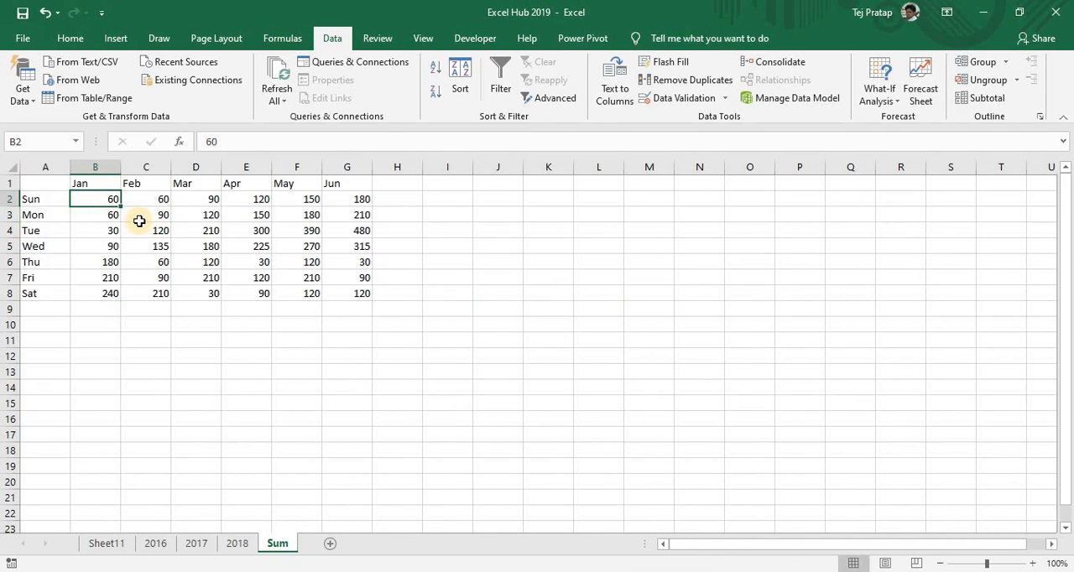
{"action": "left_click", "coordinate": [138, 219]}
{"action": "left_click", "coordinate": [99, 201]}
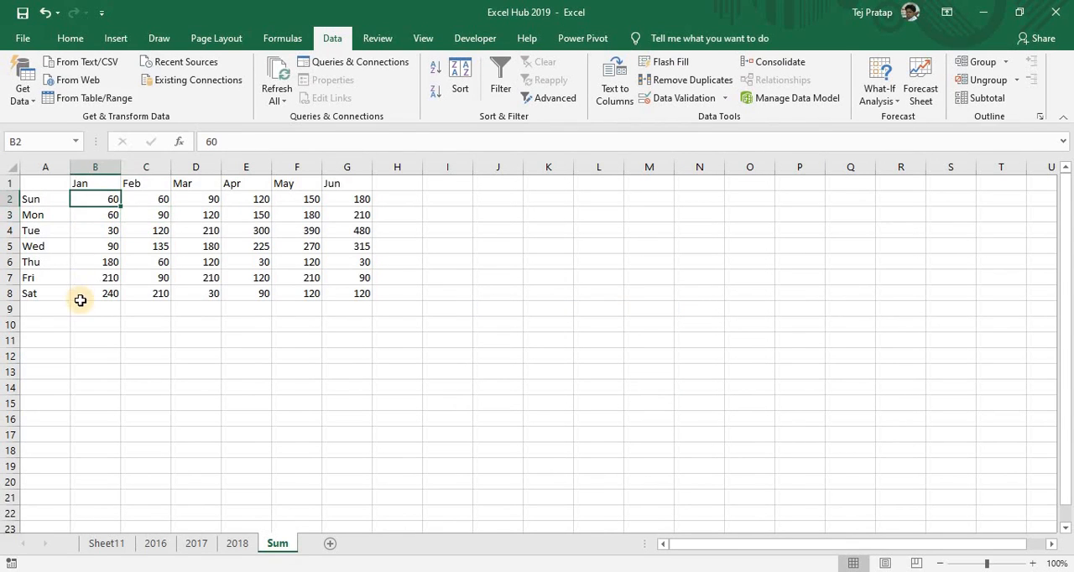
{"action": "left_click", "coordinate": [80, 299]}
Check Saturday's January value on sheets 2016, 2017 and 2018 against the consolidated total
{"action": "left_click_drag", "start_coordinate": [94, 230], "coordinate": [162, 547]}
{"action": "left_click", "coordinate": [156, 543]}
{"action": "key", "text": "ctrl+Up"}
{"action": "key", "text": "ctrl+Up"}
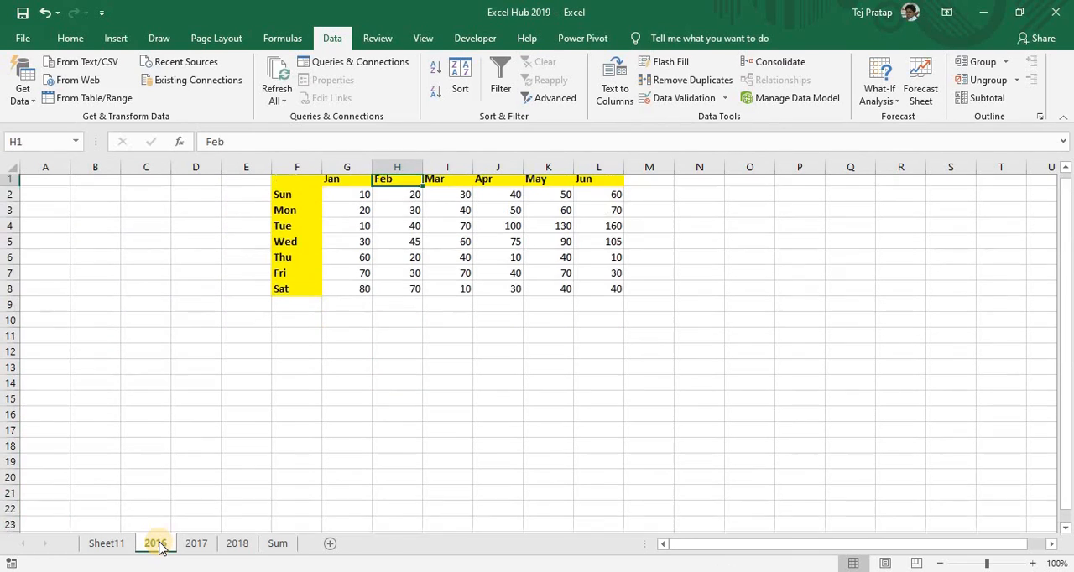
{"action": "key", "text": "Down"}
{"action": "key", "text": "Down"}
{"action": "key", "text": "Down"}
{"action": "key", "text": "Left"}
{"action": "key", "text": "Down"}
{"action": "key", "text": "Down"}
{"action": "key", "text": "Down"}
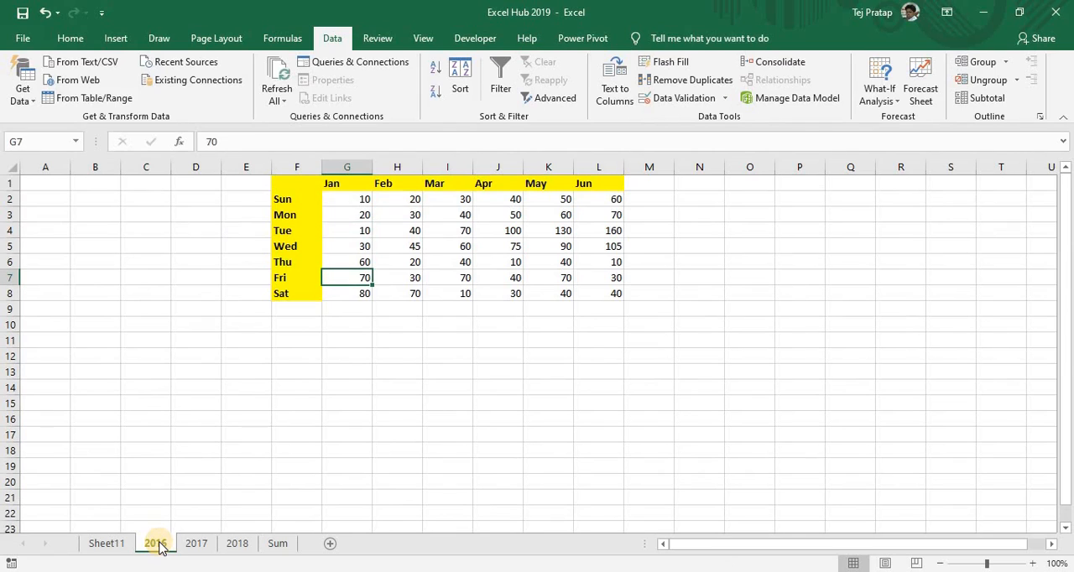
{"action": "key", "text": "Down"}
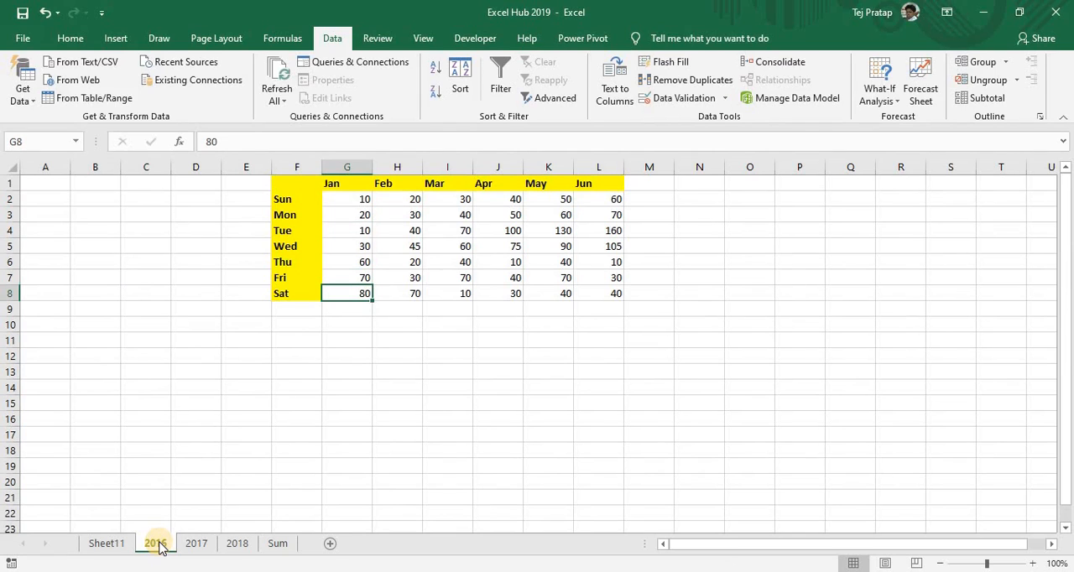
{"action": "left_click", "coordinate": [196, 543]}
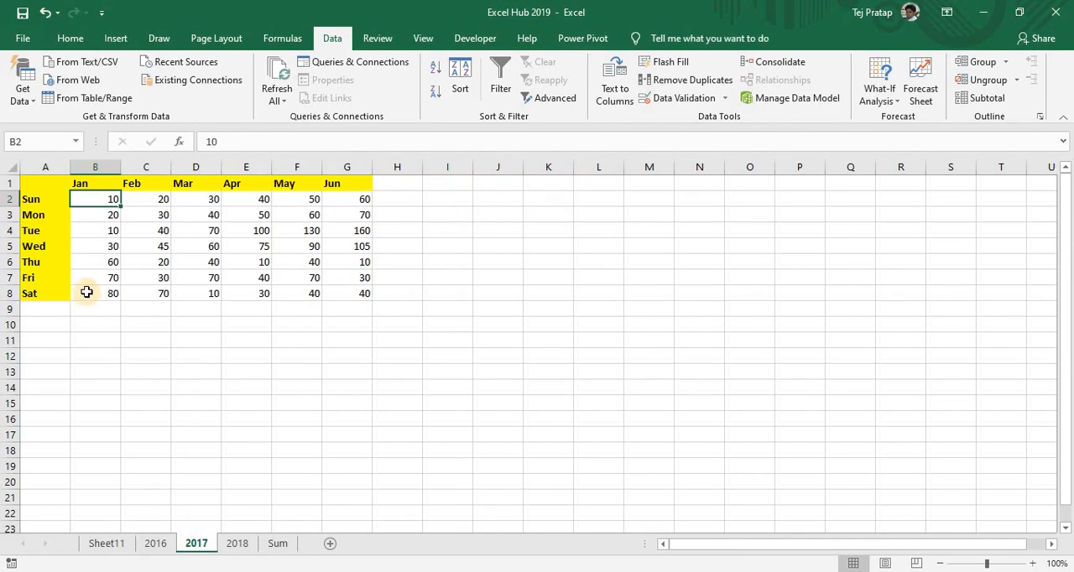
{"action": "left_click", "coordinate": [228, 543]}
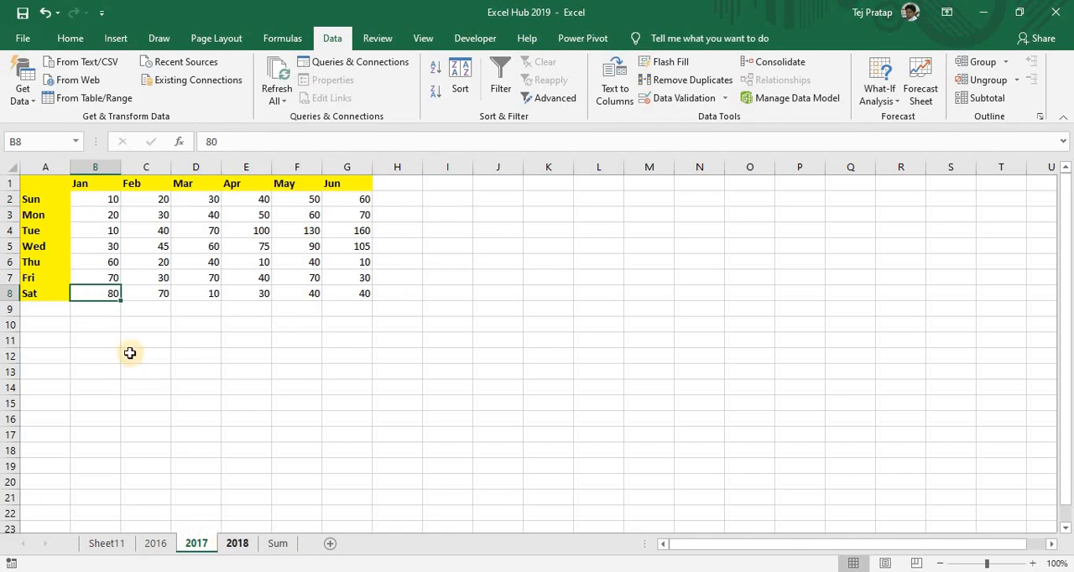
{"action": "left_click", "coordinate": [105, 349]}
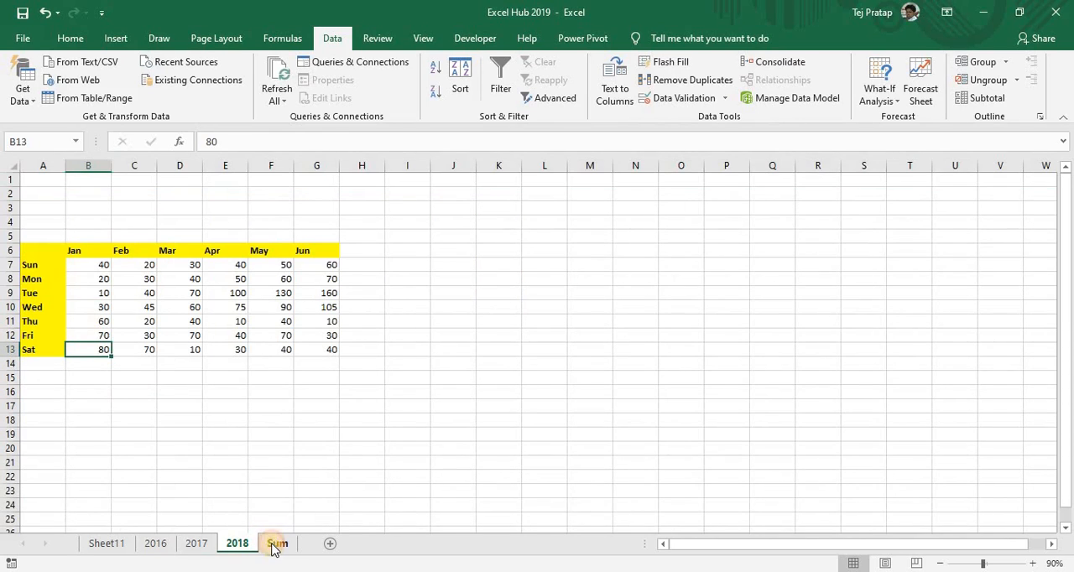
Examine the January column of the consolidated table on the Sum sheet for formulas or links
{"action": "left_click", "coordinate": [275, 544]}
{"action": "left_click", "coordinate": [228, 337]}
{"action": "key", "text": "ctrl+Up"}
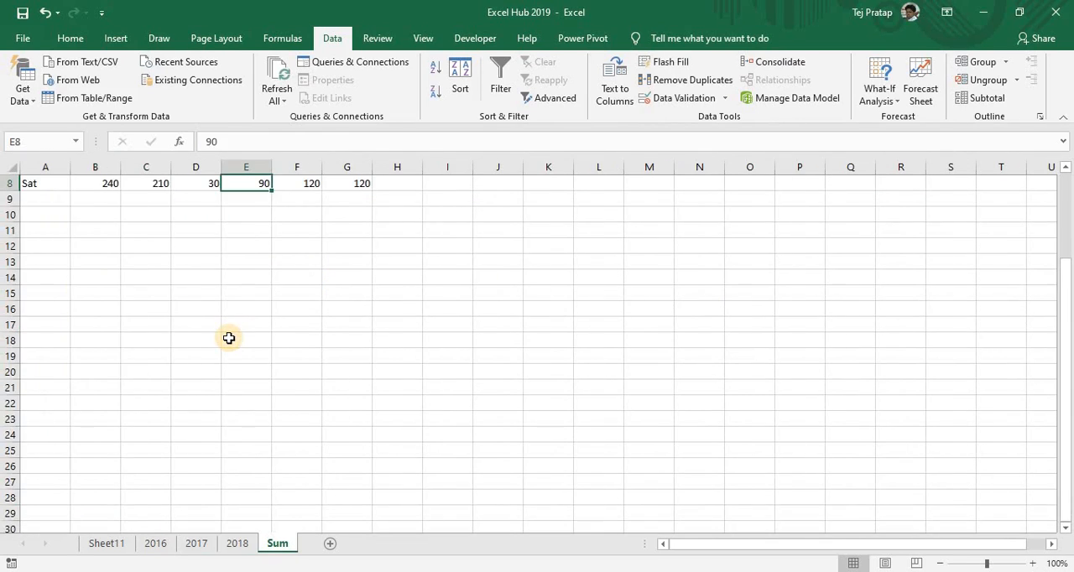
{"action": "key", "text": "ctrl+Left"}
{"action": "key", "text": "ctrl+Up"}
{"action": "key", "text": "Right"}
{"action": "key", "text": "Right"}
{"action": "key", "text": "Left"}
{"action": "key", "text": "Down"}
{"action": "key", "text": "Down"}
{"action": "key", "text": "Down"}
{"action": "key", "text": "Down"}
{"action": "key", "text": "Down"}
{"action": "key", "text": "Down"}
{"action": "key", "text": "Down"}
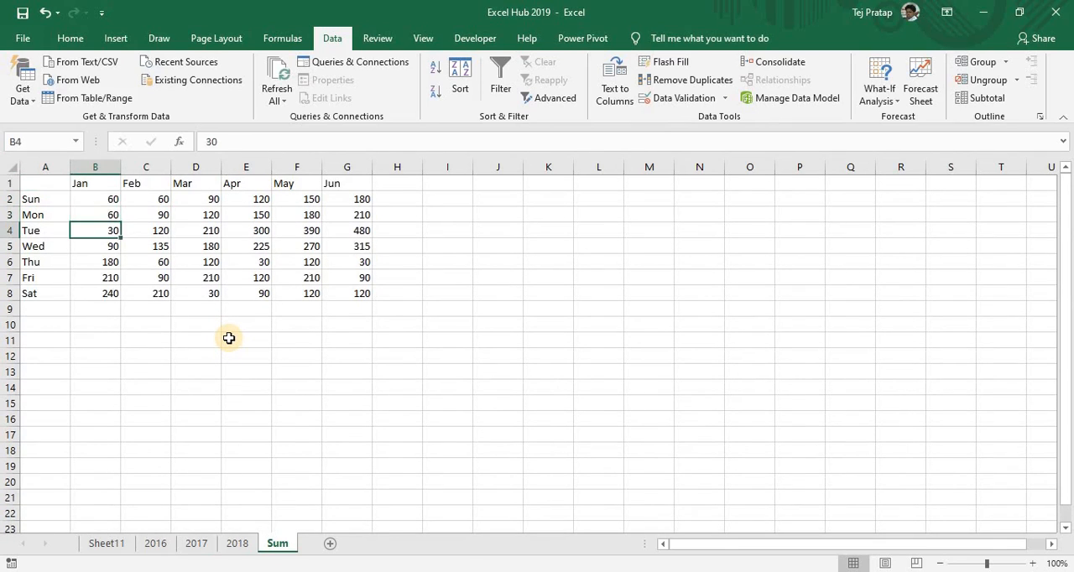
{"action": "key", "text": "Up"}
{"action": "key", "text": "Up"}
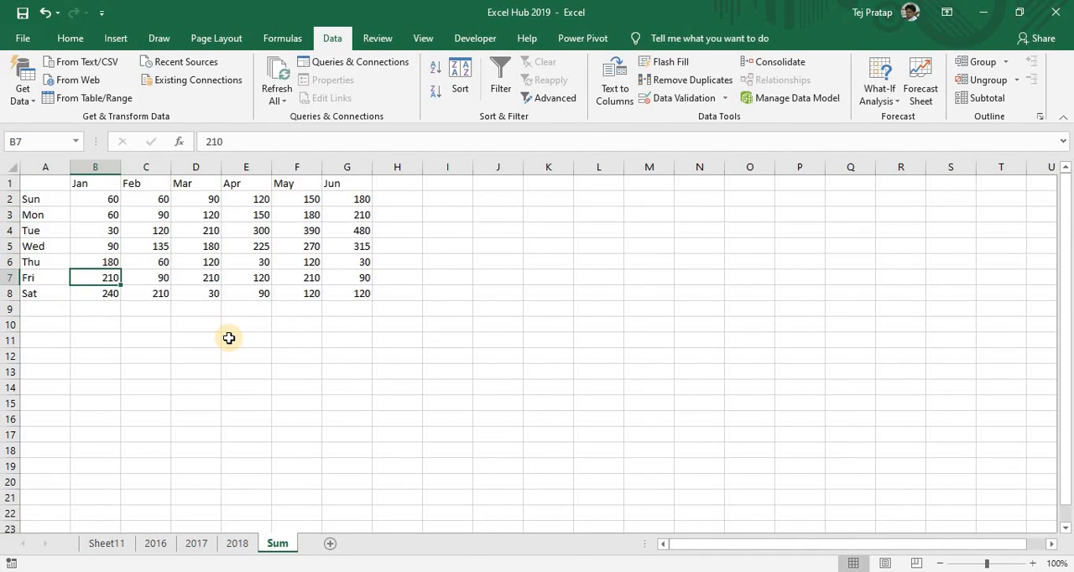
Set Sunday's January value on sheet 2016 to 20 and check the matching total in cell B2 of the Sum sheet
{"action": "left_click", "coordinate": [154, 543]}
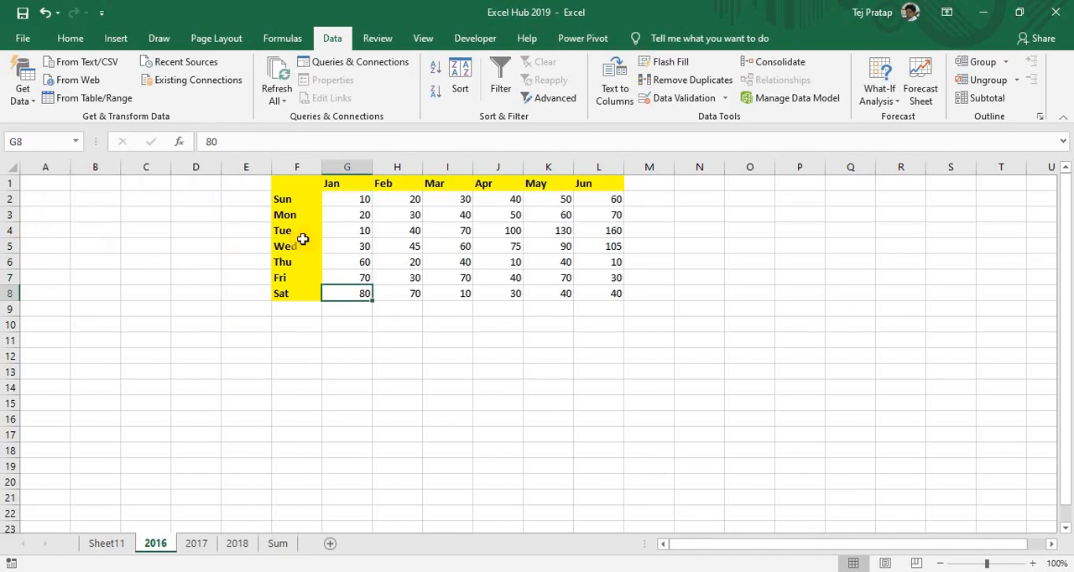
{"action": "left_click", "coordinate": [355, 199]}
{"action": "type", "text": "2"}
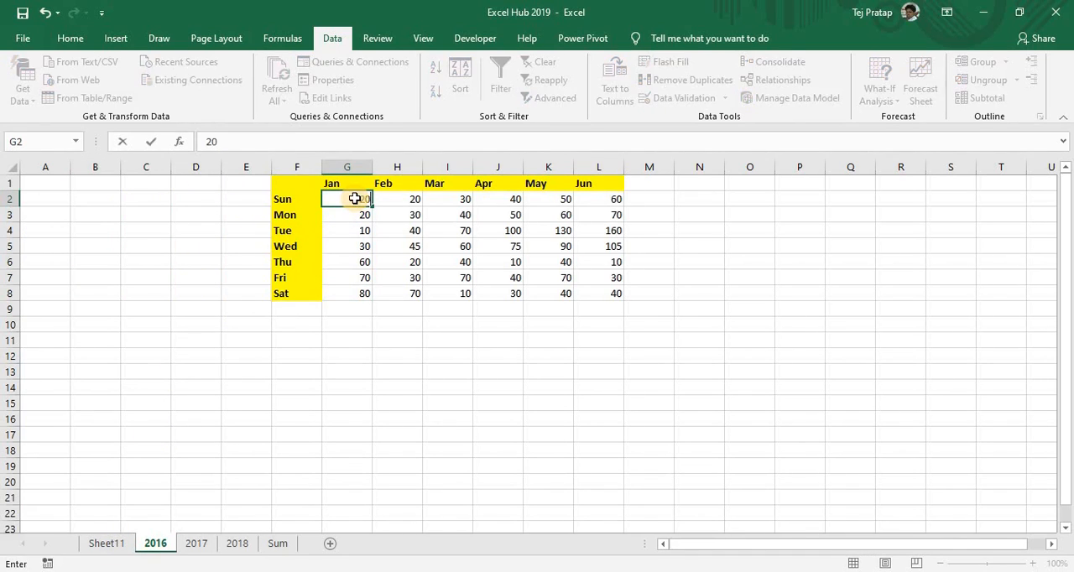
{"action": "key", "text": "Return"}
{"action": "left_click", "coordinate": [277, 544]}
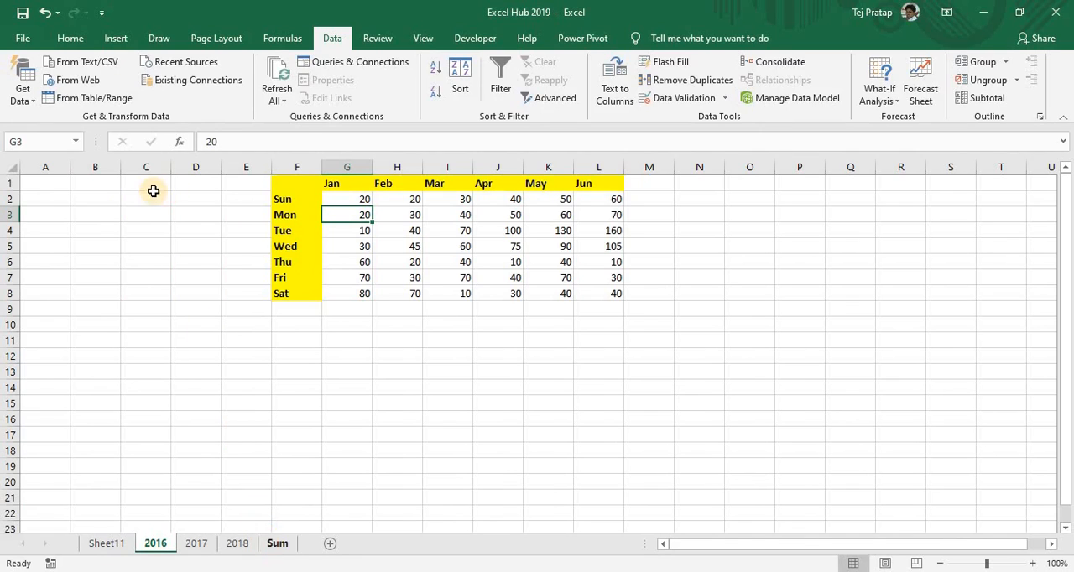
{"action": "left_click", "coordinate": [117, 195]}
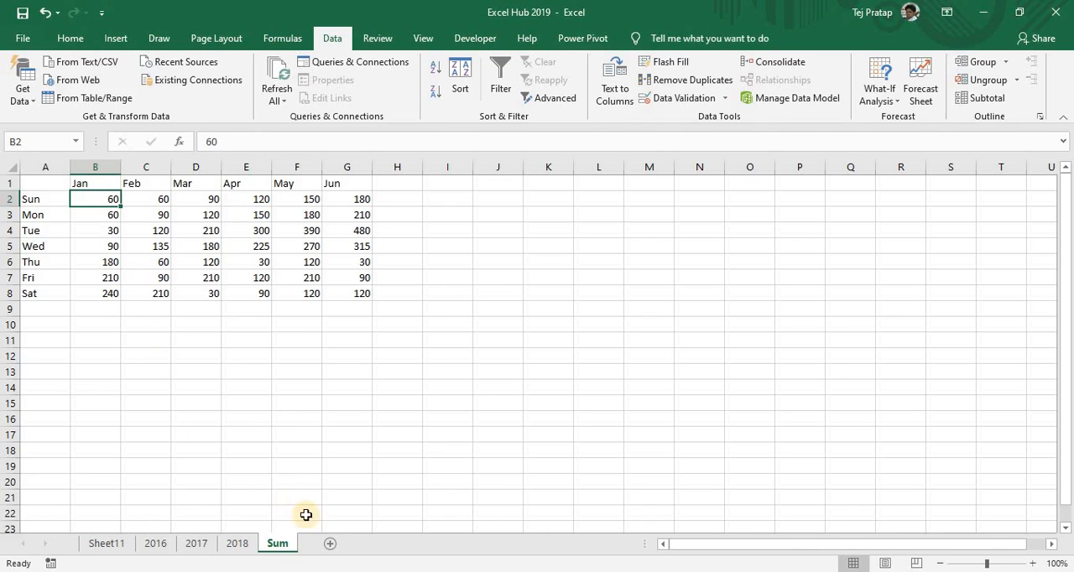
Add a new worksheet after the Sum sheet and name it Link_data
{"action": "left_click", "coordinate": [331, 543]}
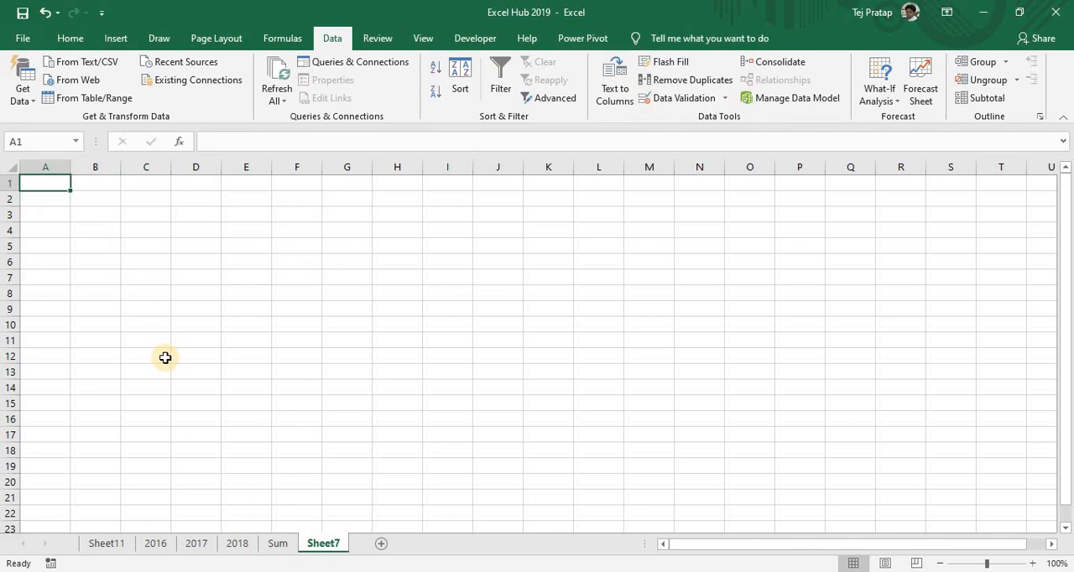
{"action": "left_click", "coordinate": [331, 545]}
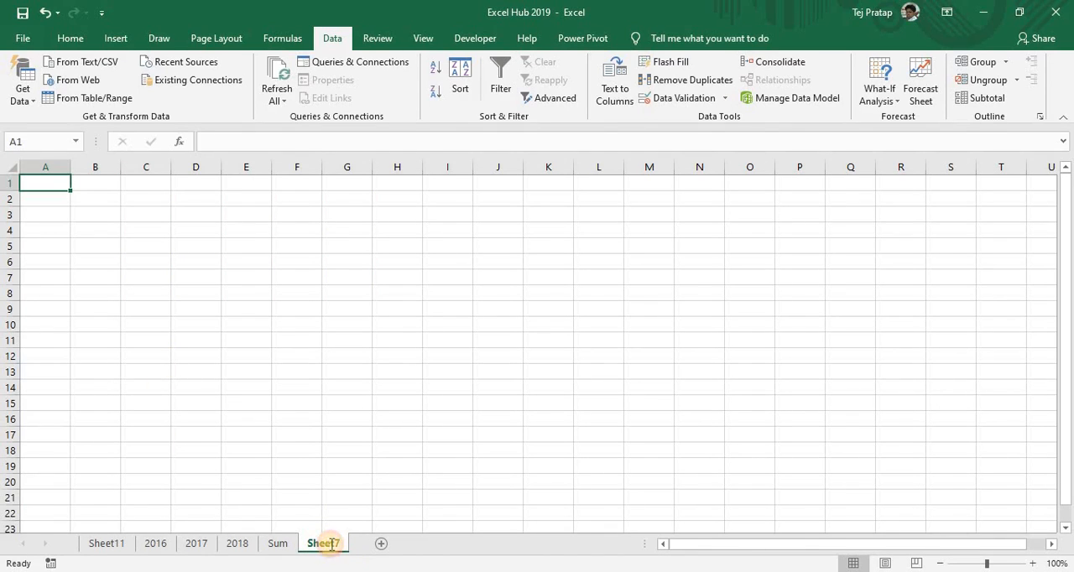
{"action": "double_click", "coordinate": [332, 543]}
{"action": "type", "text": "Link"}
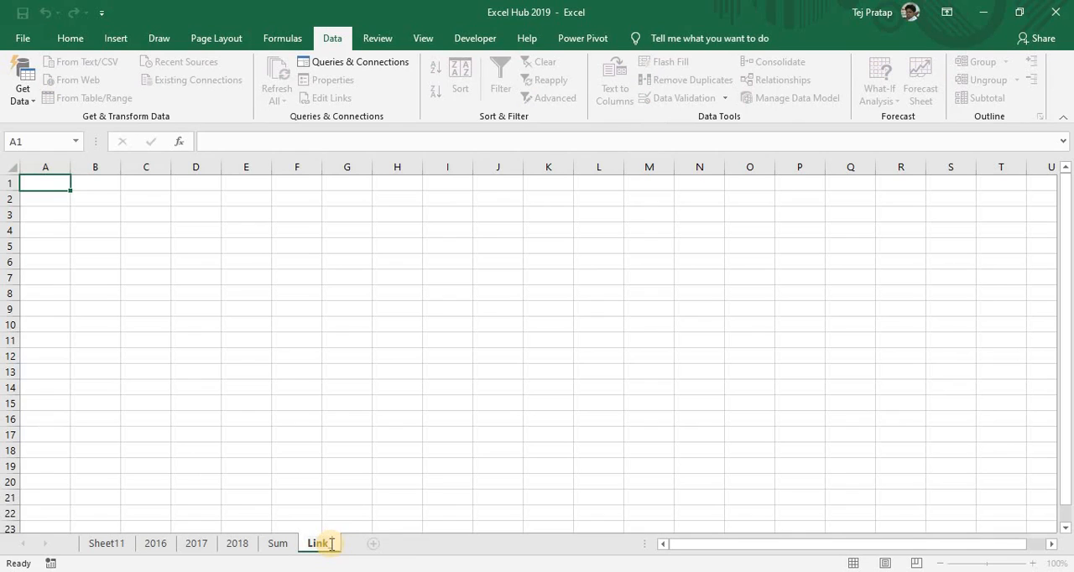
{"action": "type", "text": "_data"}
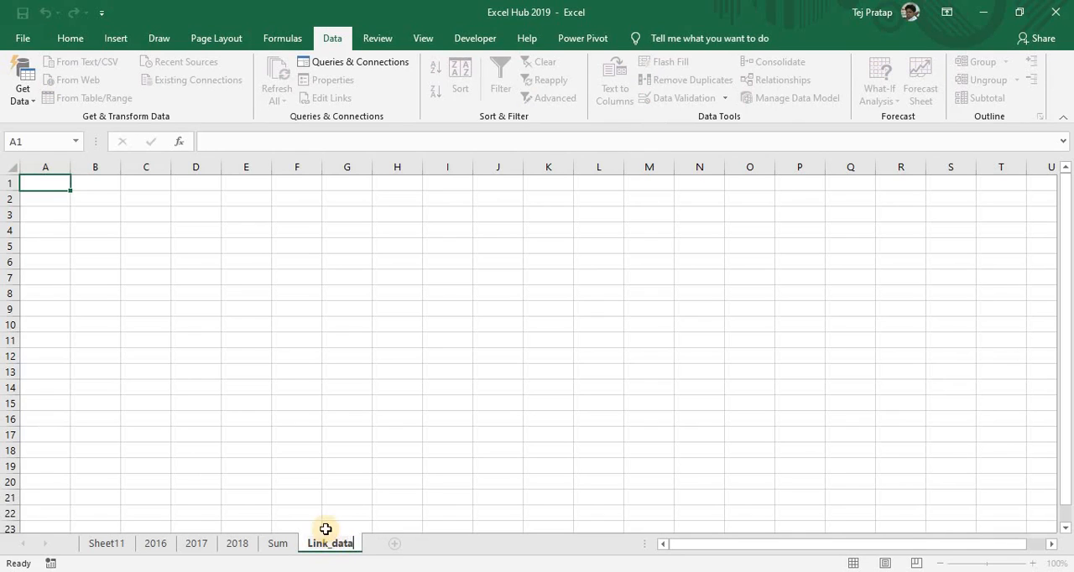
{"action": "left_click", "coordinate": [273, 326]}
Start a consolidation at cell A1 of Link_data and add the 2016 table, range F1:L8, as its first reference
{"action": "left_click", "coordinate": [42, 190]}
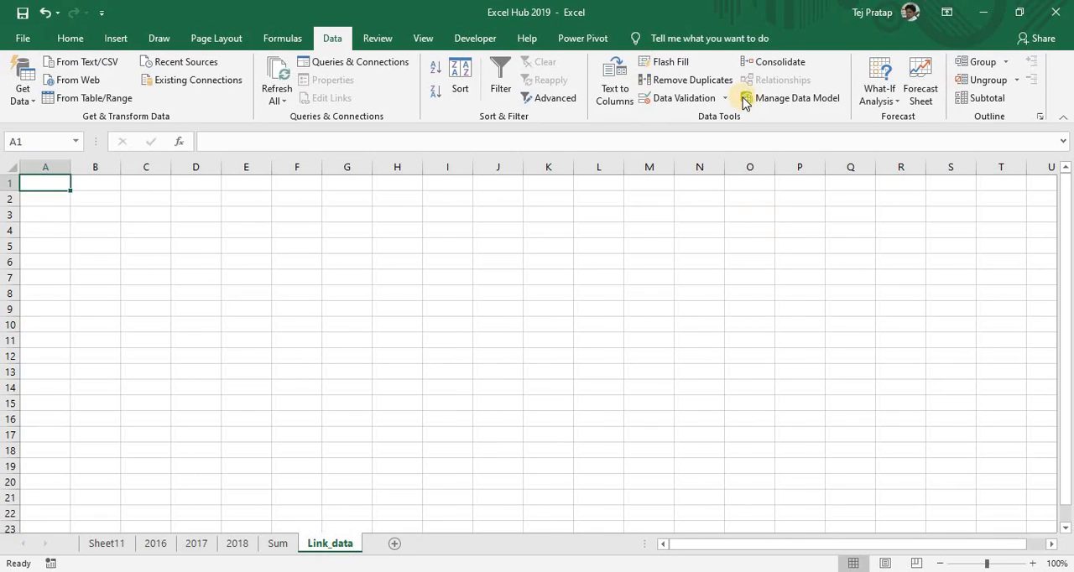
{"action": "left_click", "coordinate": [753, 63]}
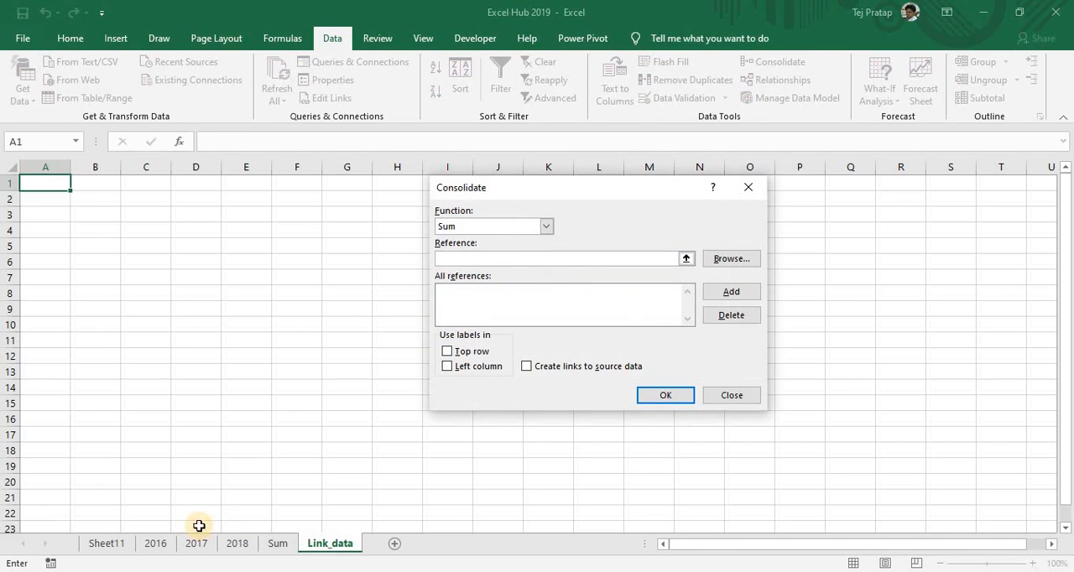
{"action": "left_click", "coordinate": [685, 258]}
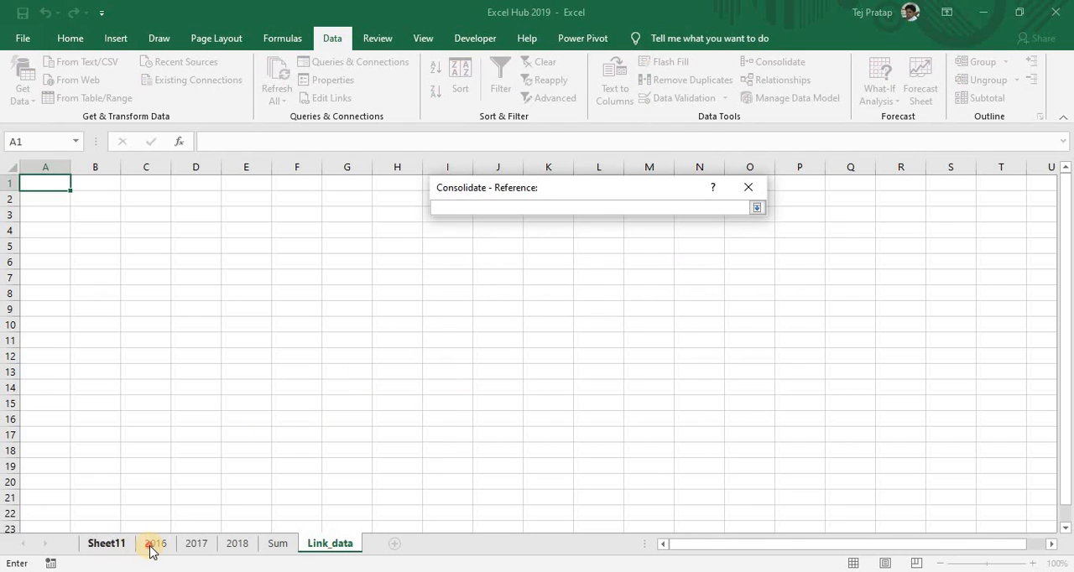
{"action": "left_click", "coordinate": [152, 544]}
{"action": "left_click_drag", "start_coordinate": [296, 183], "coordinate": [594, 302]}
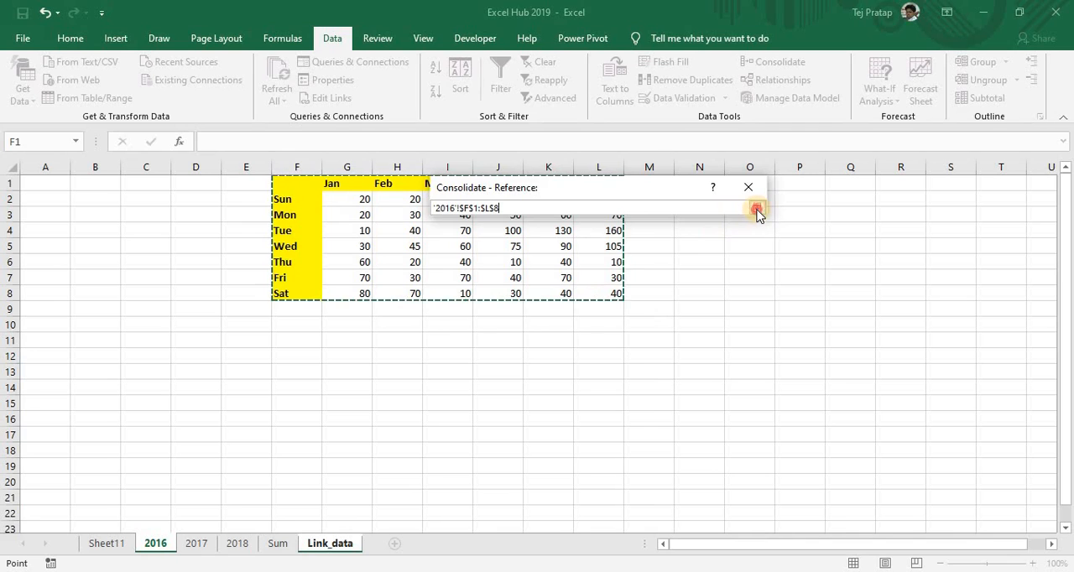
{"action": "left_click", "coordinate": [756, 207]}
{"action": "left_click", "coordinate": [731, 291]}
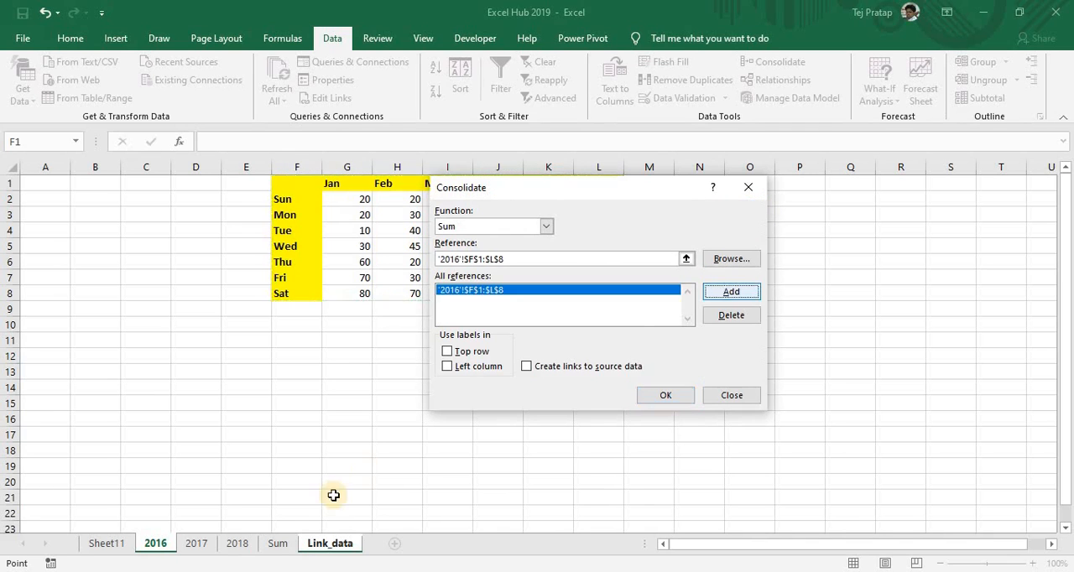
Add range A1:G8 of sheet 2017 and range A6:G13 of sheet 2018 to the consolidation references
{"action": "left_click", "coordinate": [196, 544]}
{"action": "left_click_drag", "start_coordinate": [37, 183], "coordinate": [345, 290]}
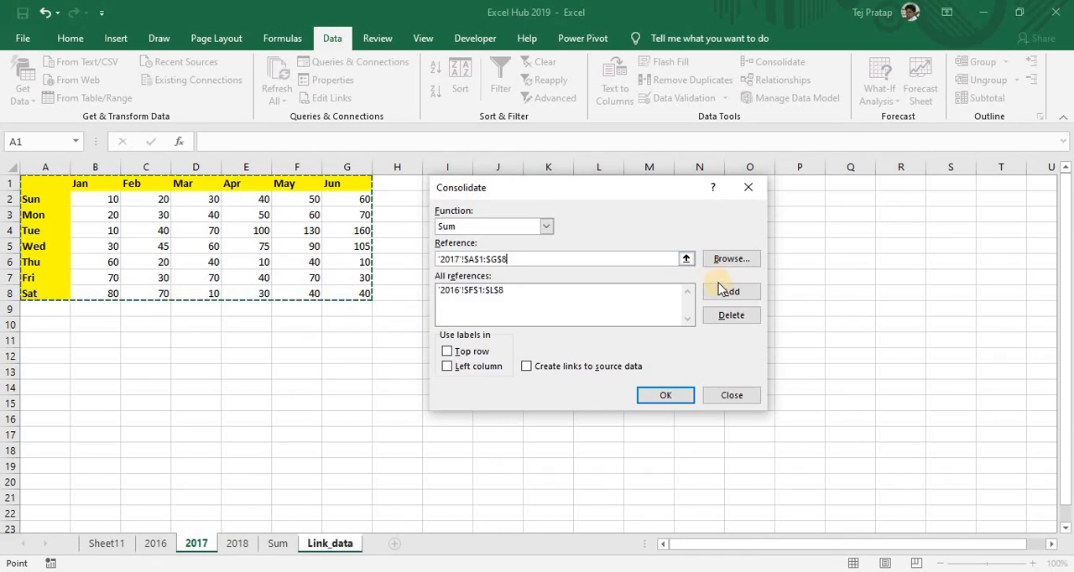
{"action": "left_click", "coordinate": [727, 291]}
{"action": "left_click", "coordinate": [238, 544]}
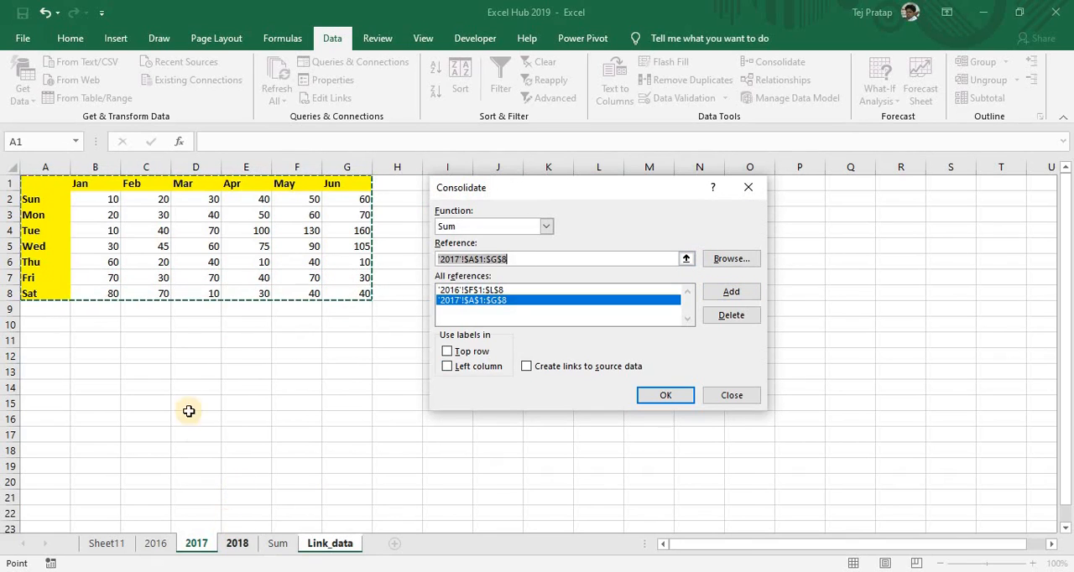
{"action": "left_click_drag", "start_coordinate": [46, 250], "coordinate": [339, 350]}
{"action": "left_click", "coordinate": [731, 294]}
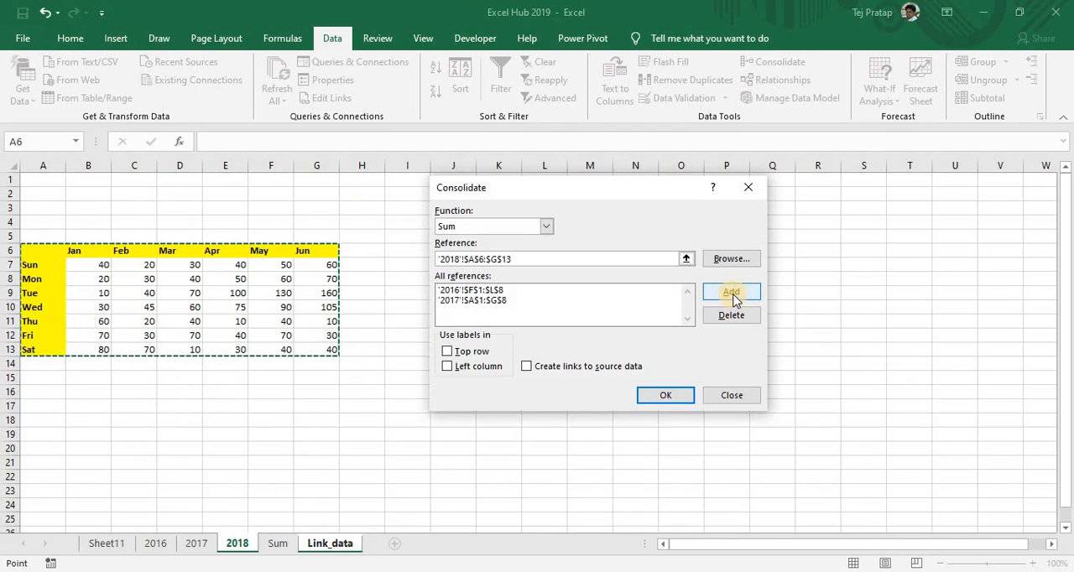
Enable links to the source data, keep Sum as the function and run the consolidation
{"action": "left_click", "coordinate": [550, 369]}
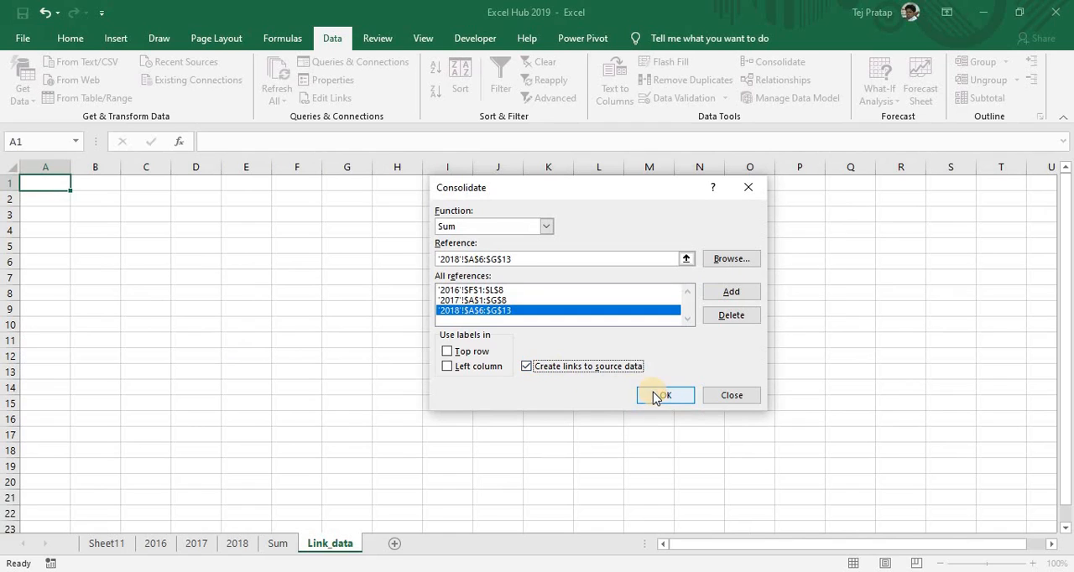
{"action": "left_click", "coordinate": [509, 227]}
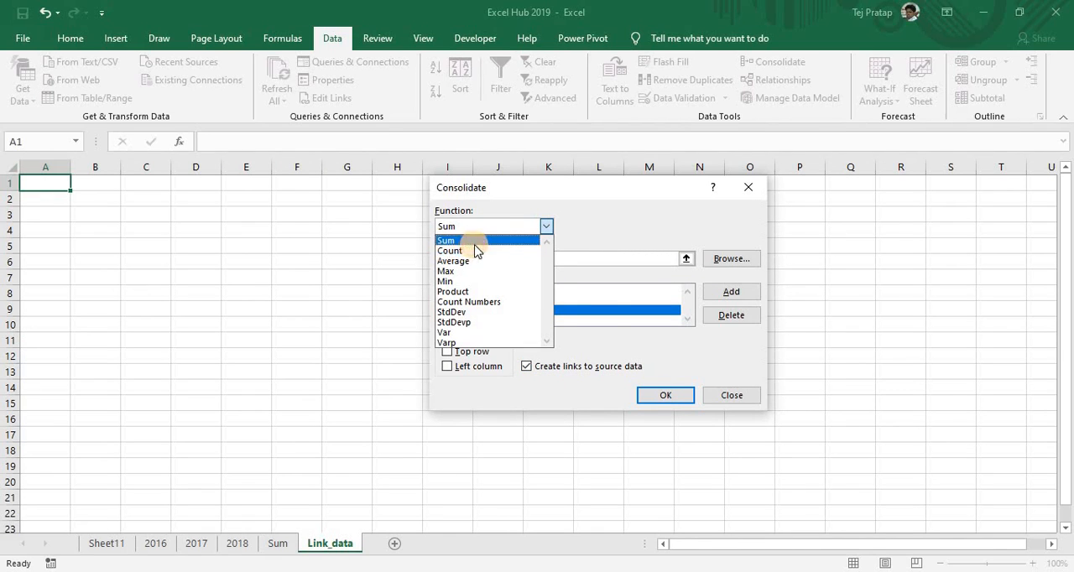
{"action": "left_click", "coordinate": [477, 241]}
{"action": "left_click", "coordinate": [663, 395]}
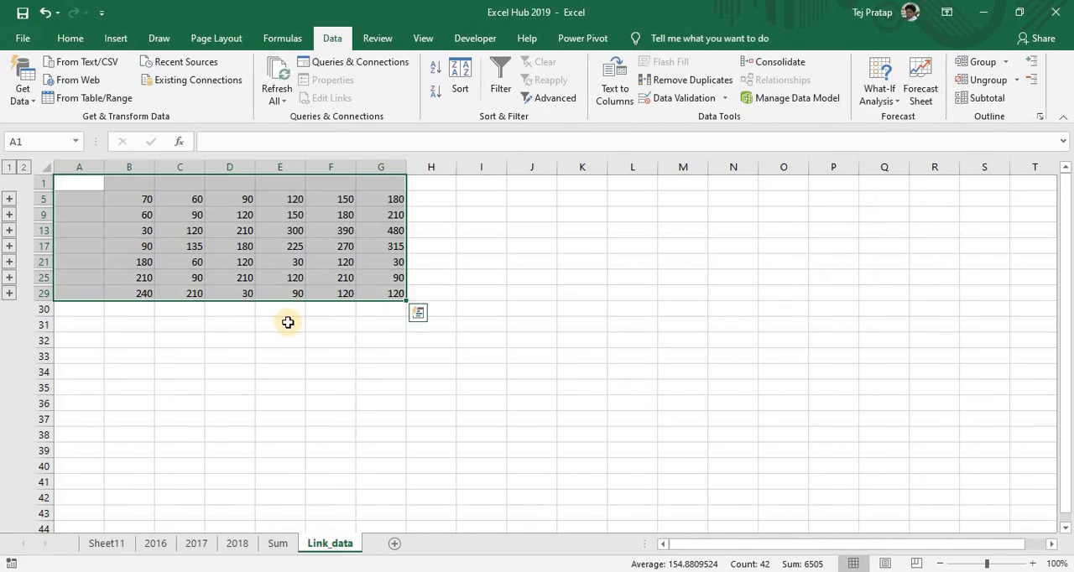
Expand several row groups of the linked result to examine their source rows, and collapse all groups again
{"action": "left_click", "coordinate": [9, 199]}
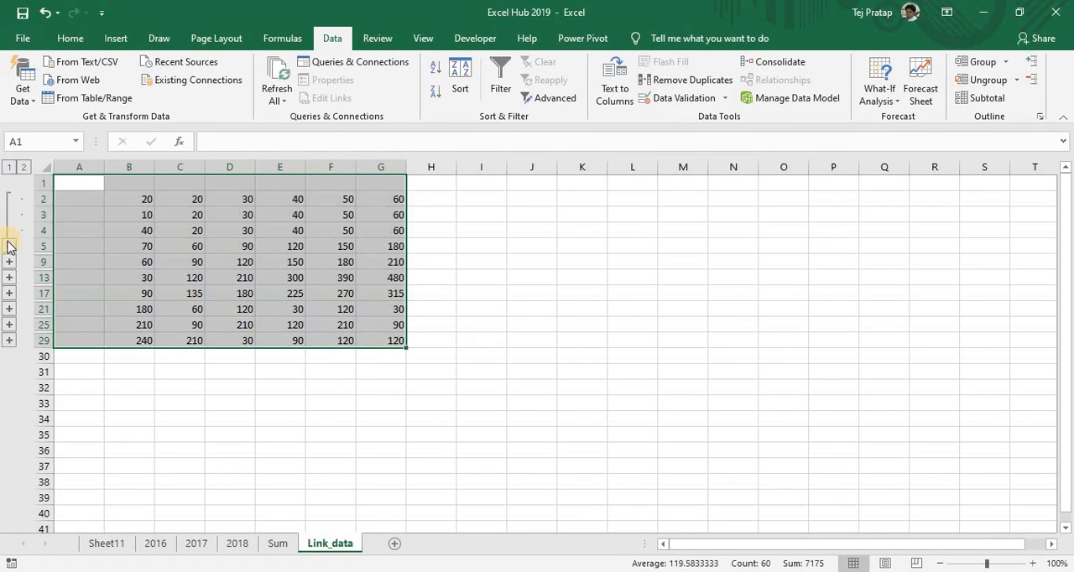
{"action": "left_click", "coordinate": [9, 246]}
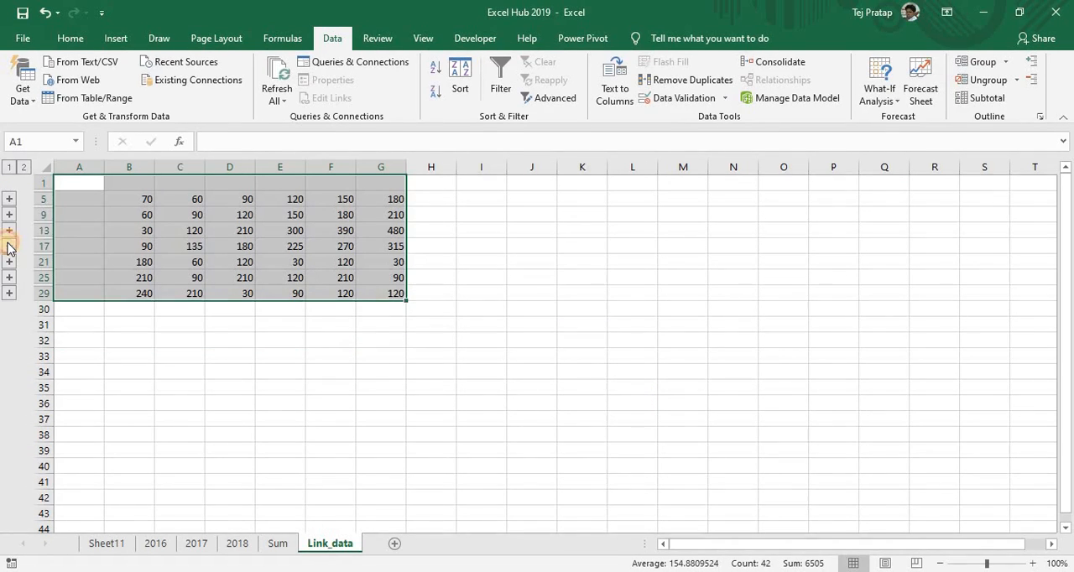
{"action": "left_click", "coordinate": [9, 245]}
{"action": "left_click", "coordinate": [7, 231]}
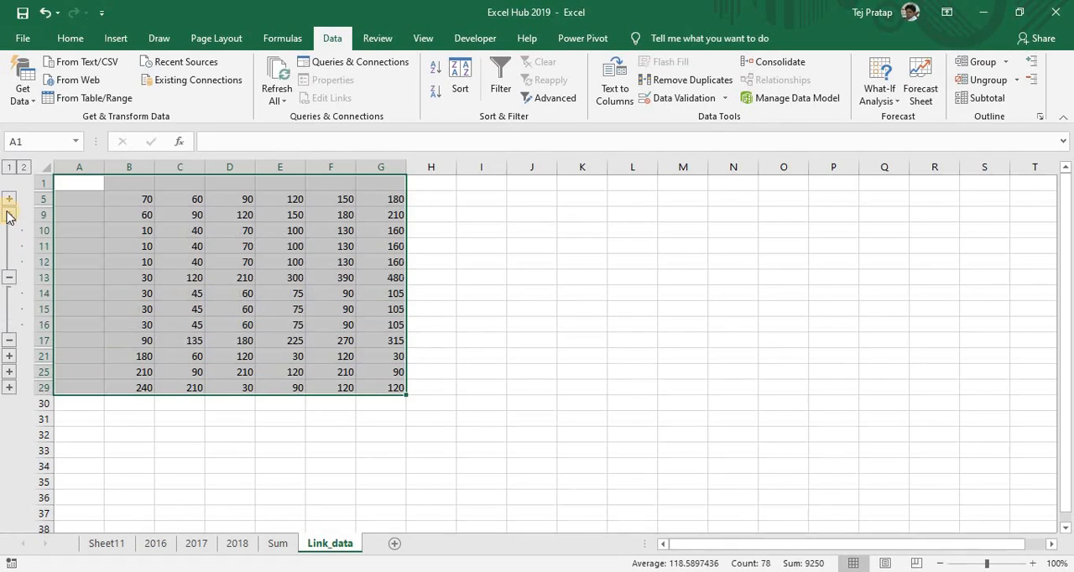
{"action": "left_click", "coordinate": [9, 217]}
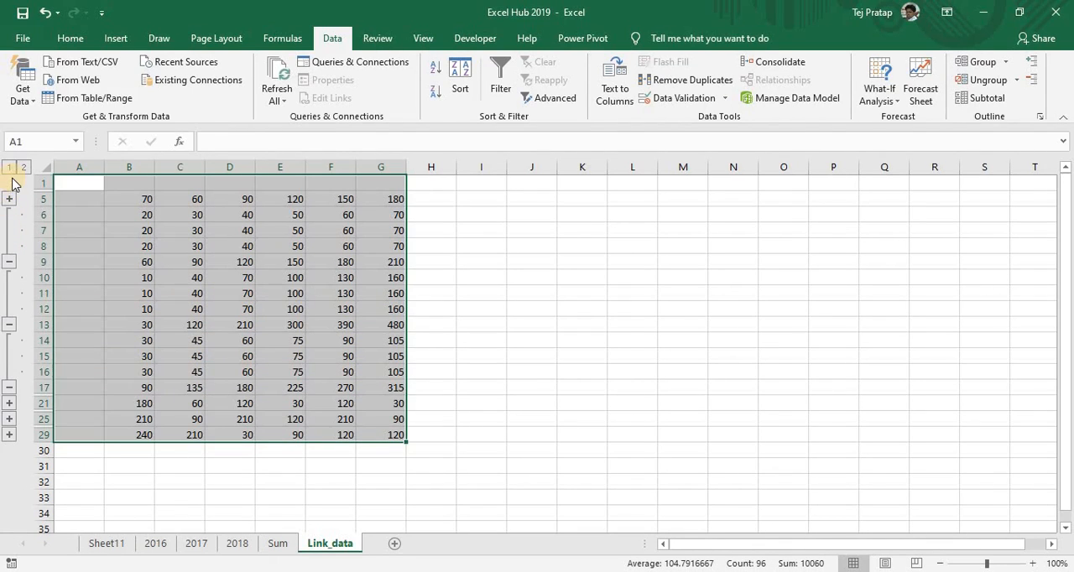
{"action": "left_click", "coordinate": [9, 169]}
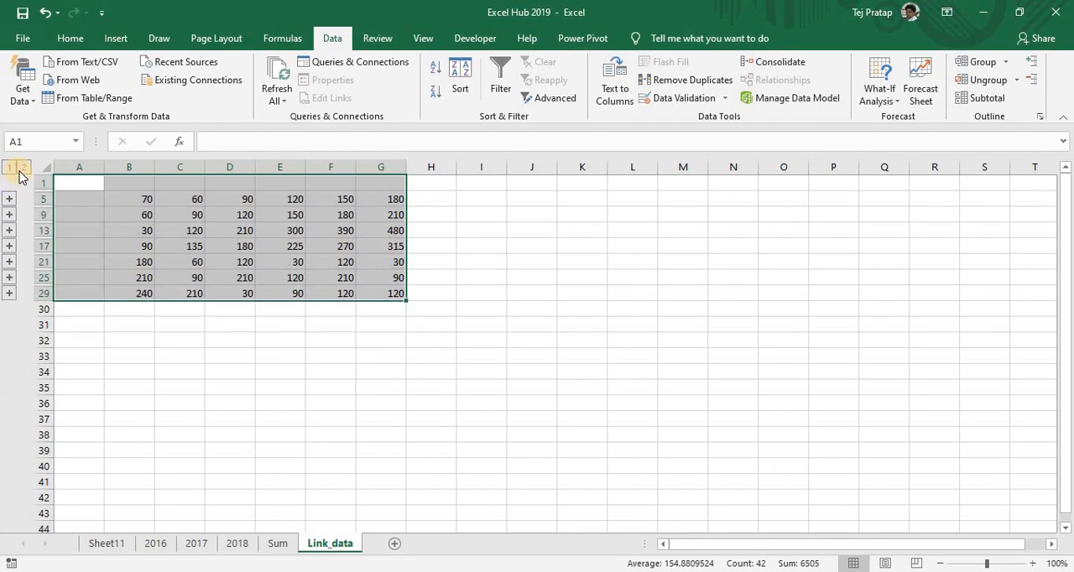
{"action": "left_click", "coordinate": [148, 199]}
{"action": "left_click", "coordinate": [139, 186]}
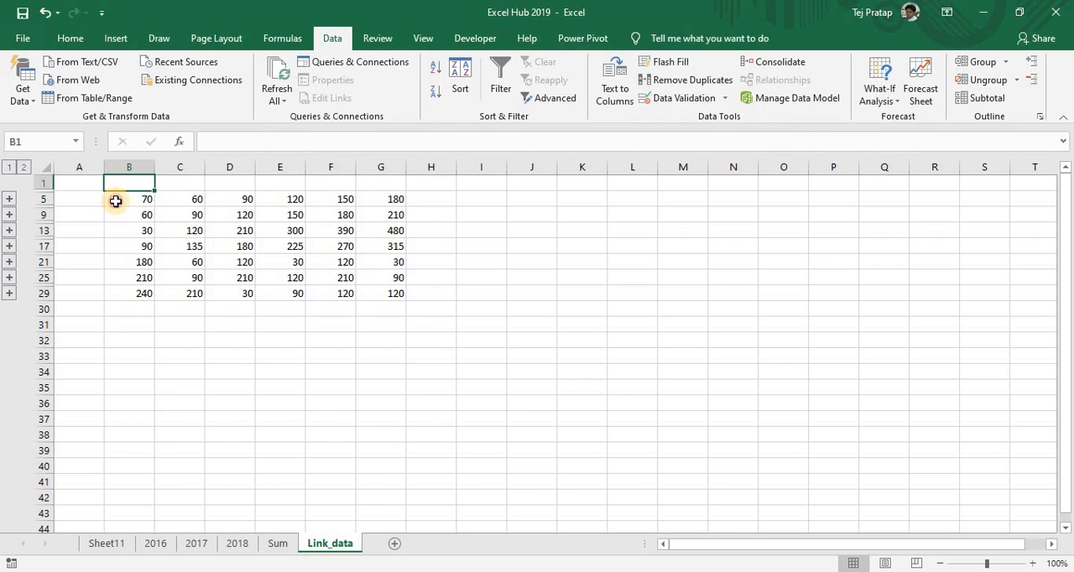
Clear the unlabelled consolidated values and delete all cells of Link_data to remove the row groups
{"action": "left_click", "coordinate": [115, 202]}
{"action": "left_click_drag", "start_coordinate": [123, 200], "coordinate": [391, 294]}
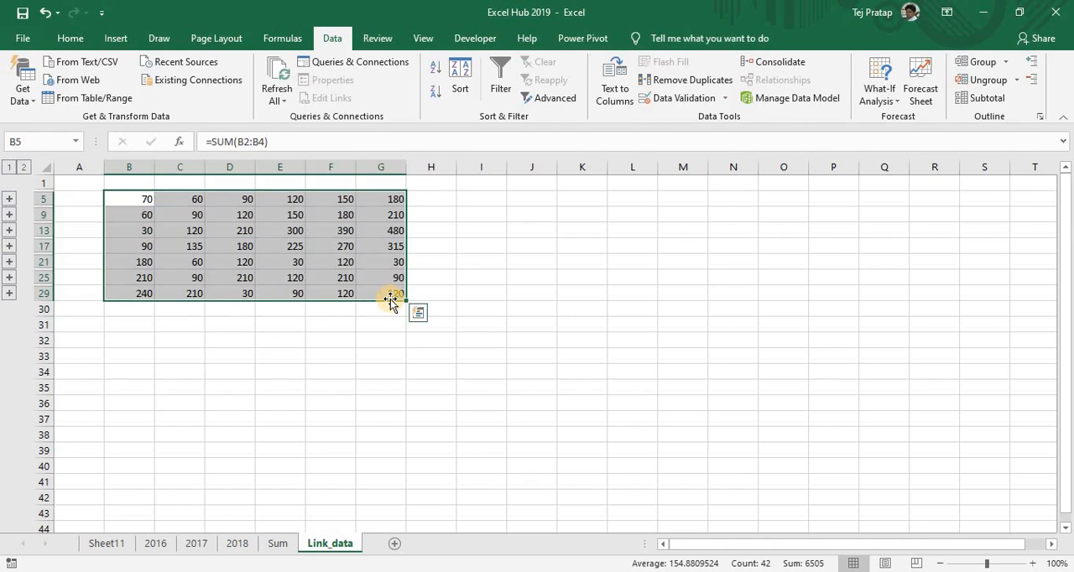
{"action": "key", "text": "Delete"}
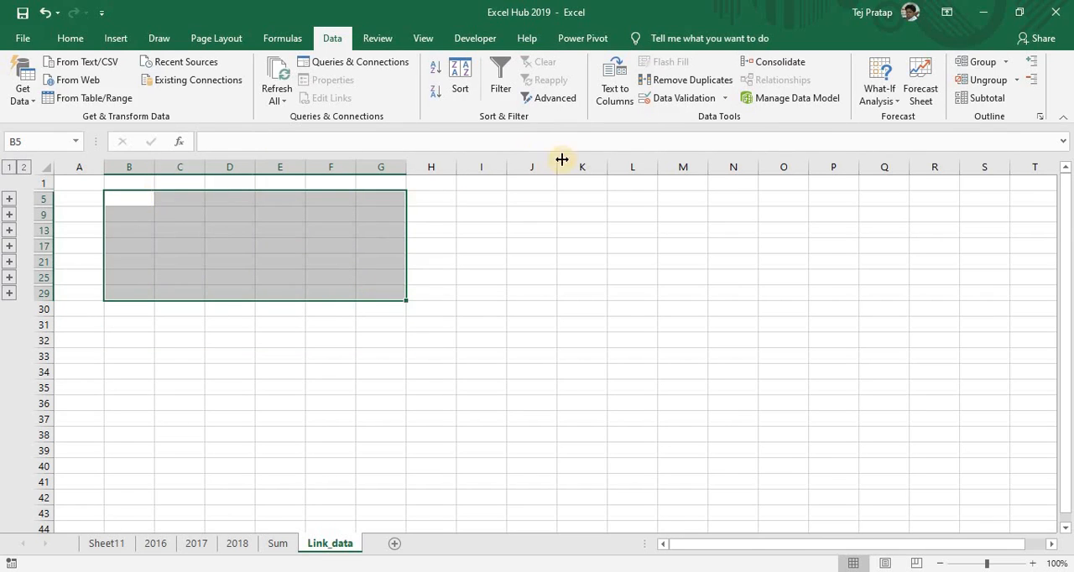
{"action": "left_click", "coordinate": [129, 199]}
{"action": "left_click", "coordinate": [95, 184]}
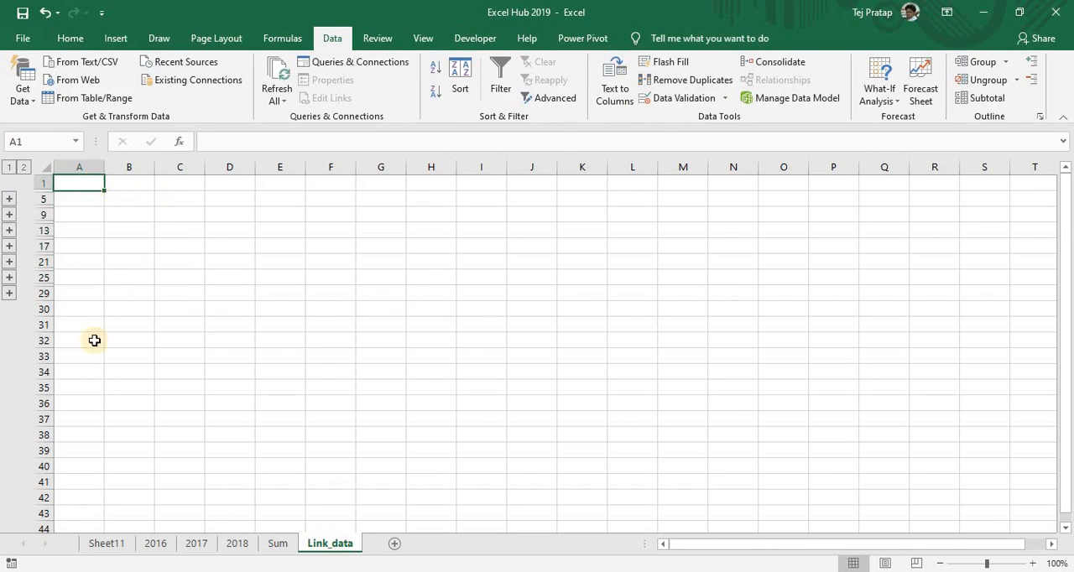
{"action": "left_click", "coordinate": [49, 169]}
{"action": "key", "text": "ctrl+minus"}
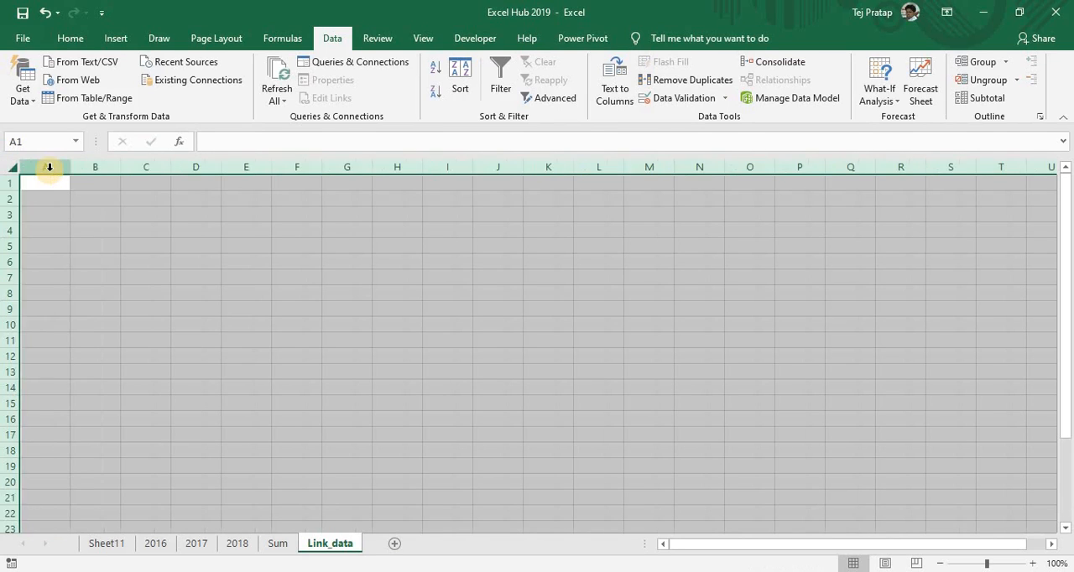
Rerun the linked consolidation at cell A1 with labels from the top row and left column, and inspect Sunday's January total
{"action": "left_click", "coordinate": [51, 194]}
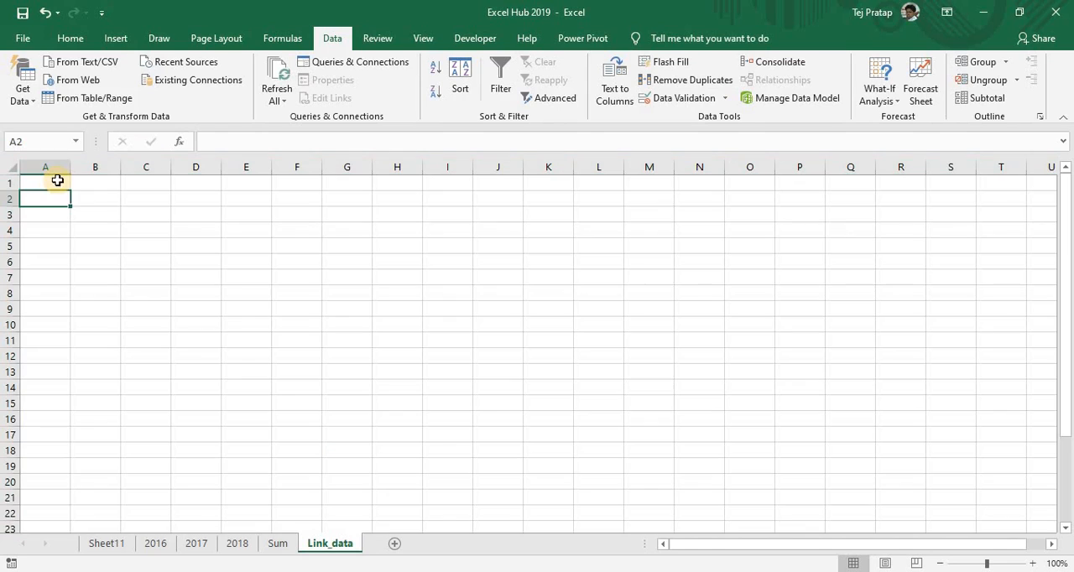
{"action": "key", "text": "Up"}
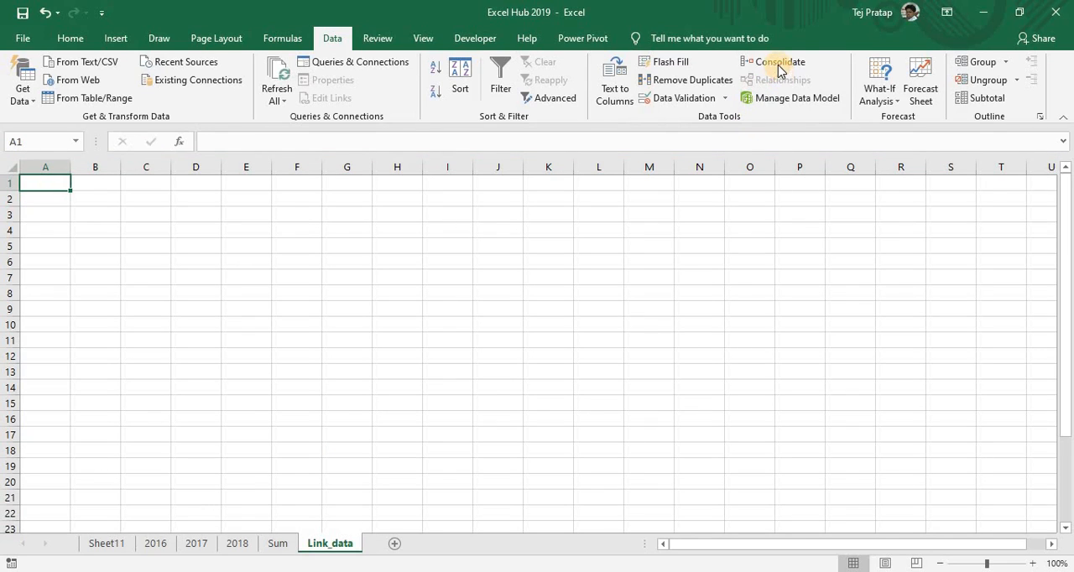
{"action": "left_click", "coordinate": [779, 67]}
{"action": "left_click", "coordinate": [447, 351]}
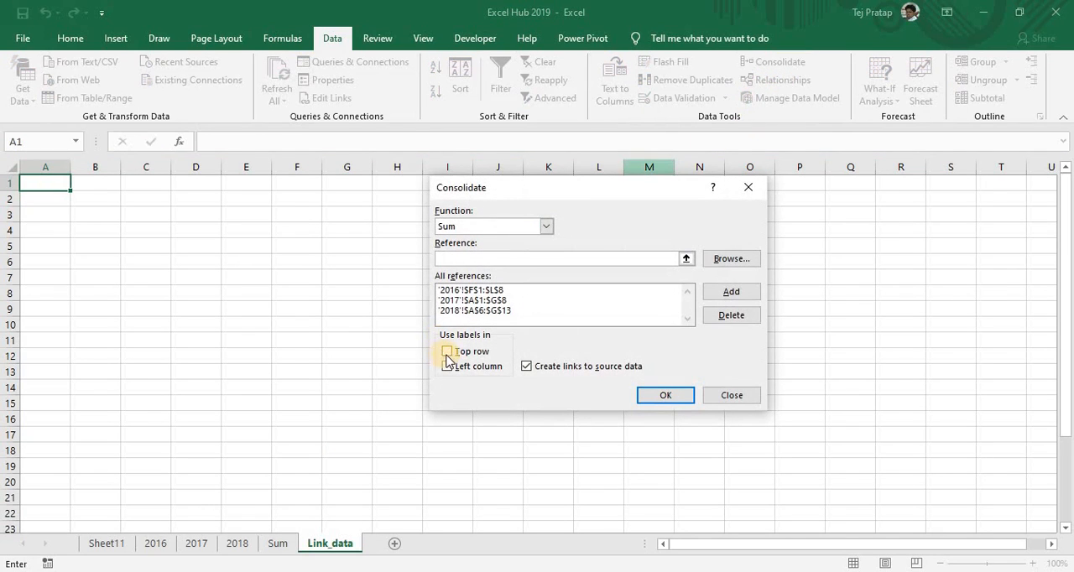
{"action": "left_click", "coordinate": [446, 368]}
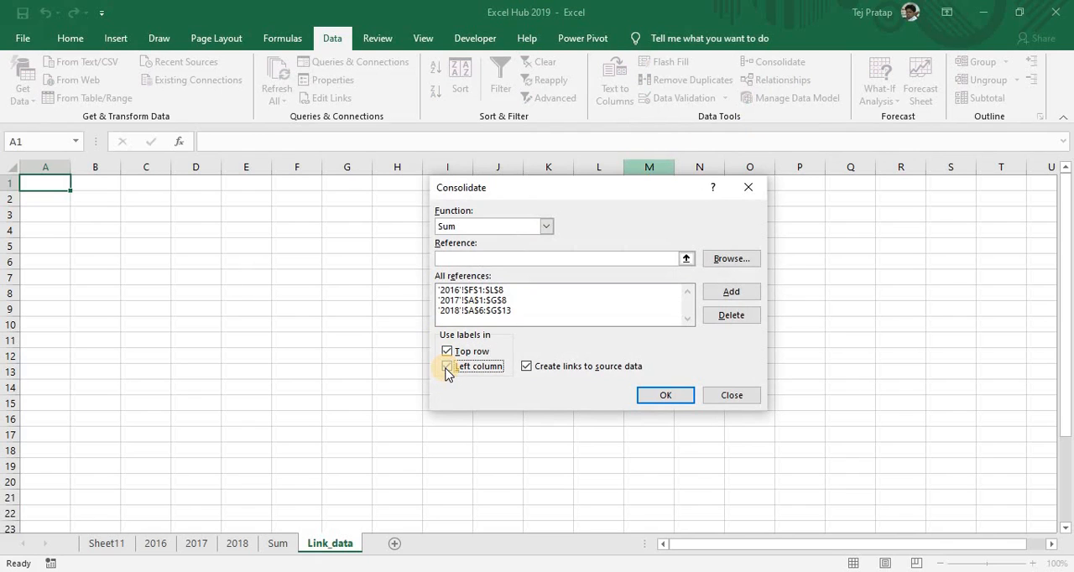
{"action": "left_click", "coordinate": [654, 398]}
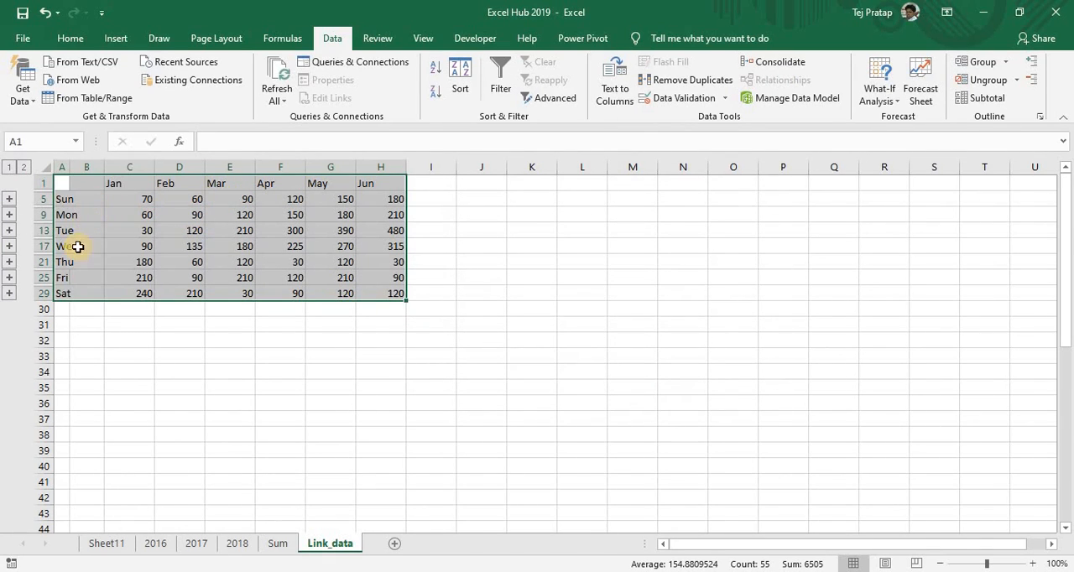
{"action": "left_click", "coordinate": [128, 207]}
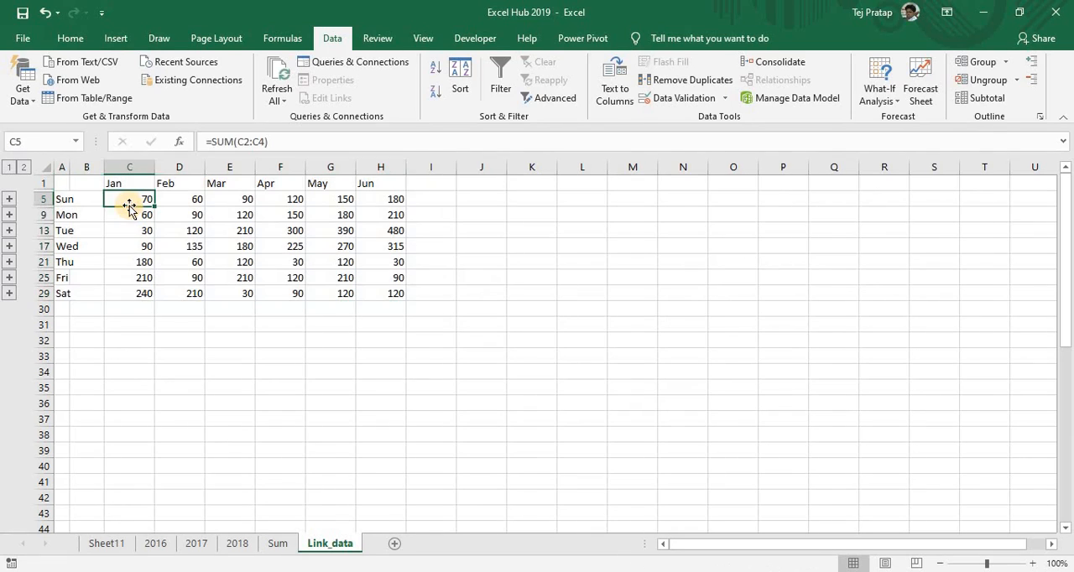
Set Sunday's January value on sheet 2017 to 40 and check the linked total on Link_data
{"action": "left_click", "coordinate": [195, 543]}
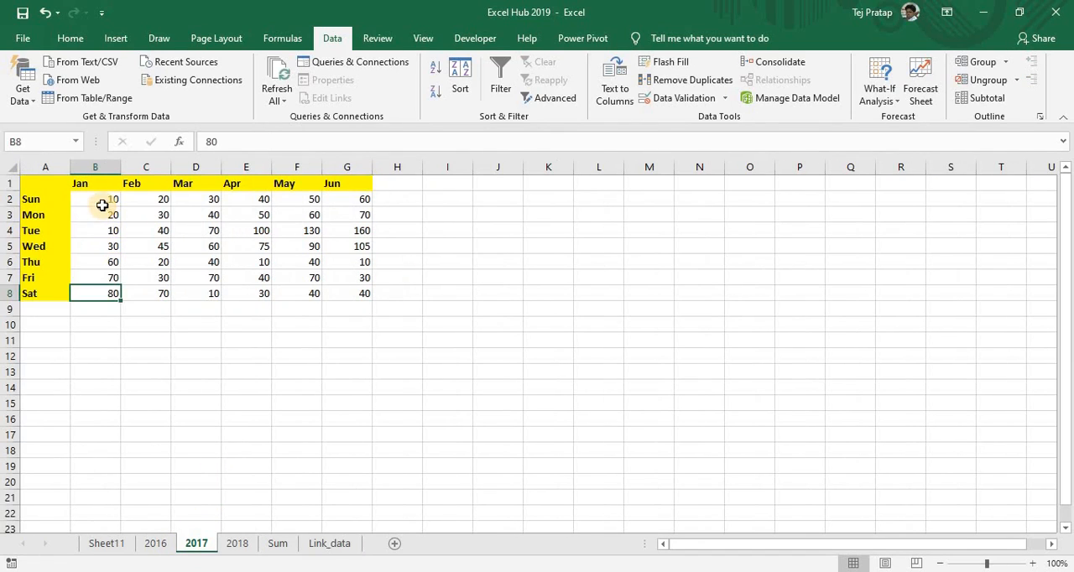
{"action": "left_click", "coordinate": [103, 206]}
{"action": "type", "text": "3"}
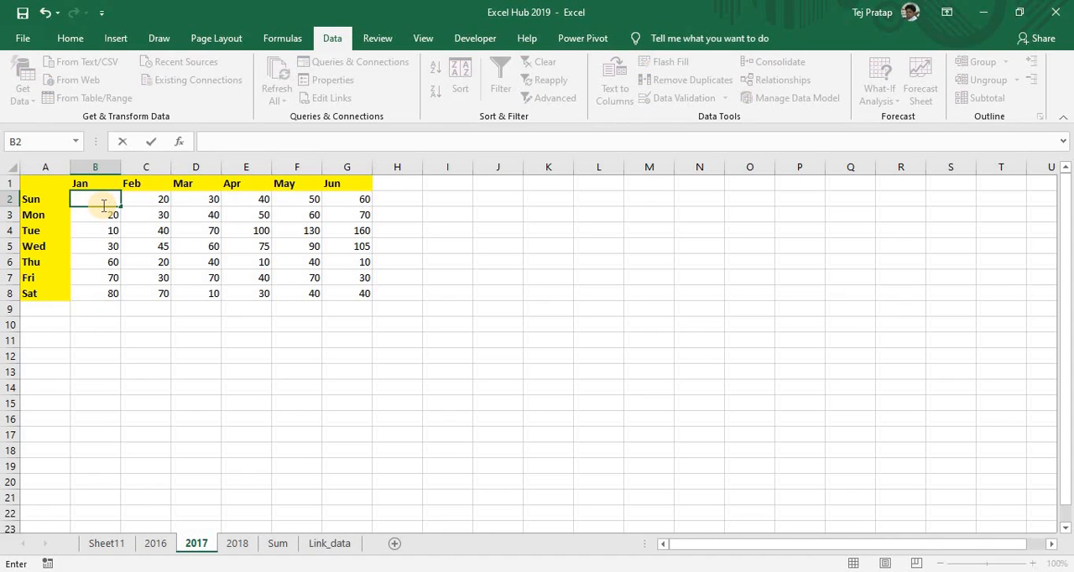
{"action": "type", "text": "0"}
{"action": "key", "text": "Return"}
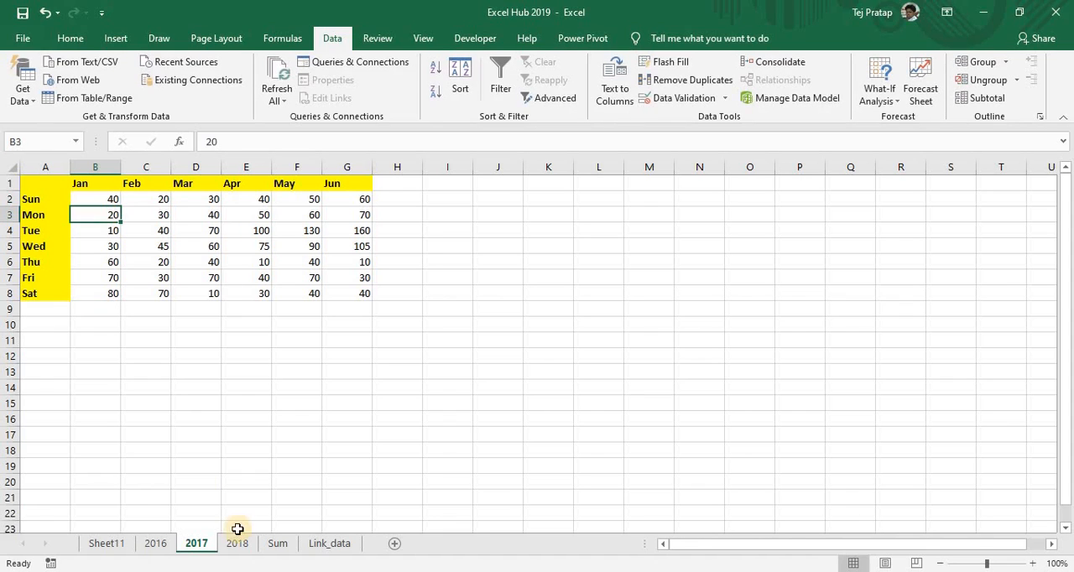
{"action": "left_click", "coordinate": [315, 544]}
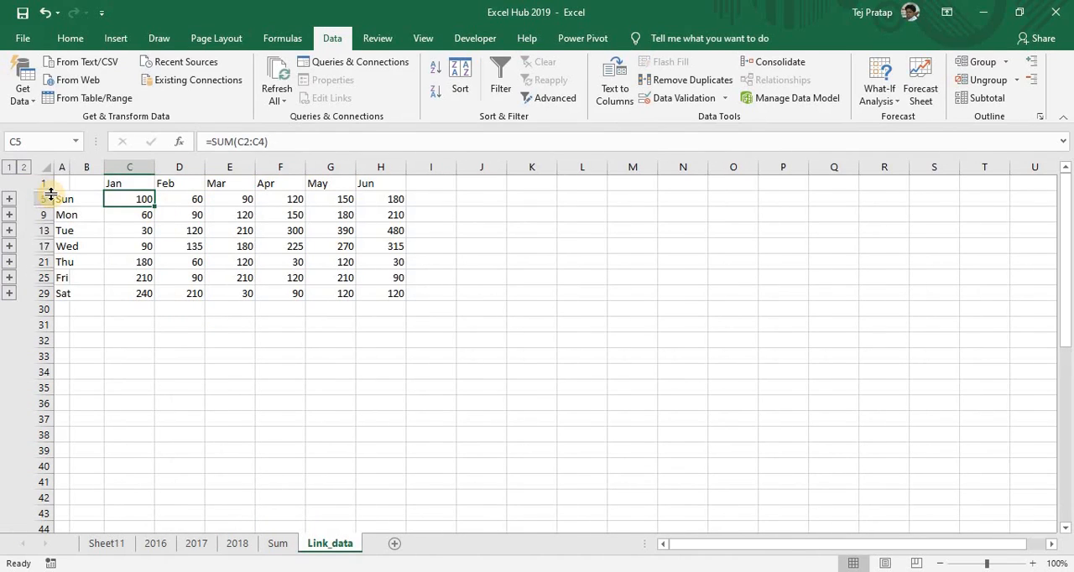
Expand Sunday's source rows on Link_data and widen column B to fit the workbook names
{"action": "left_click", "coordinate": [9, 199]}
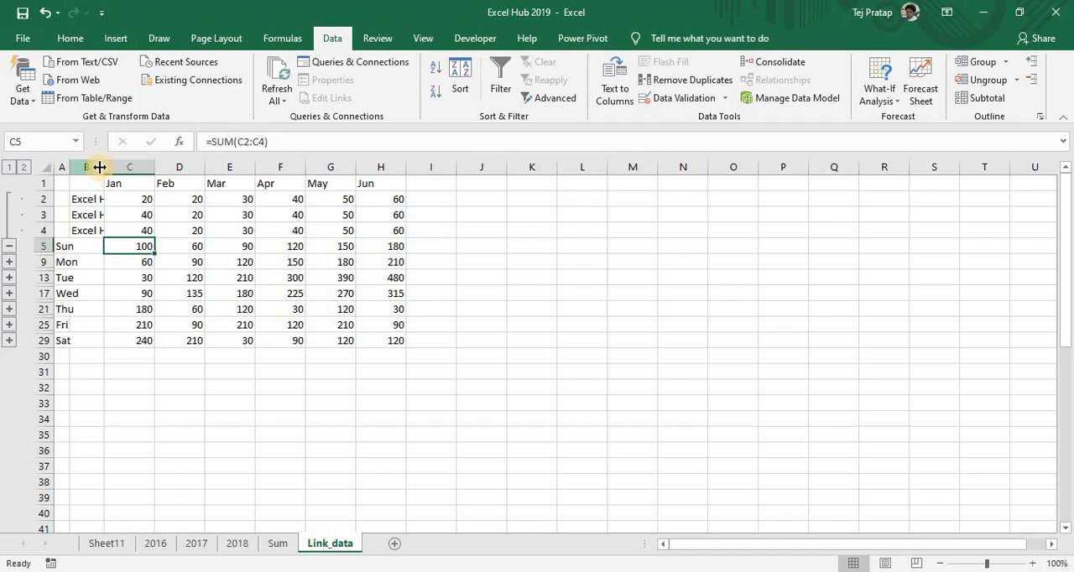
{"action": "left_click_drag", "start_coordinate": [102, 168], "coordinate": [125, 168]}
{"action": "left_click", "coordinate": [158, 203]}
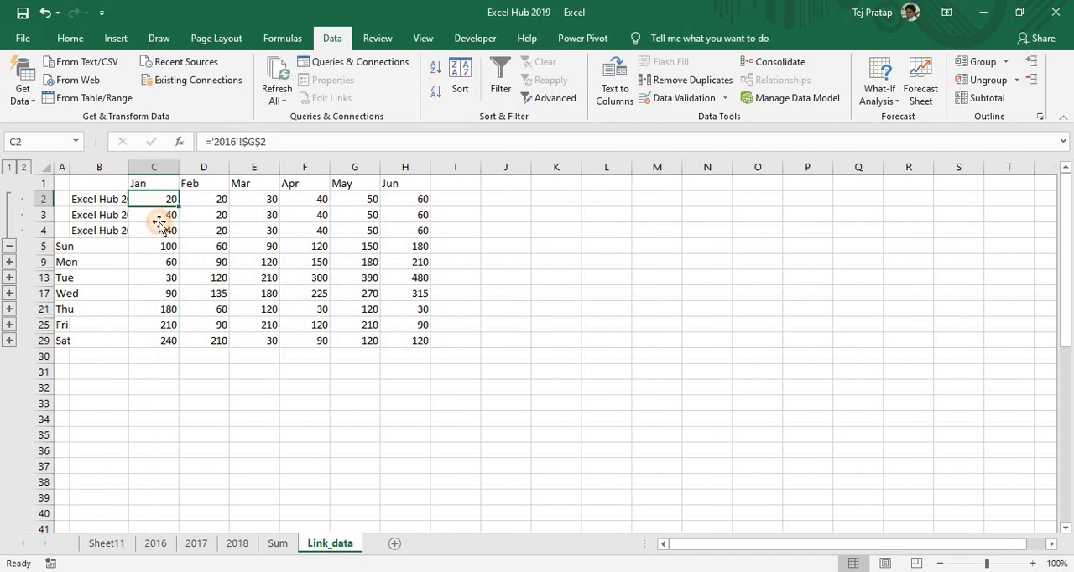
{"action": "left_click", "coordinate": [160, 219]}
{"action": "left_click", "coordinate": [160, 229]}
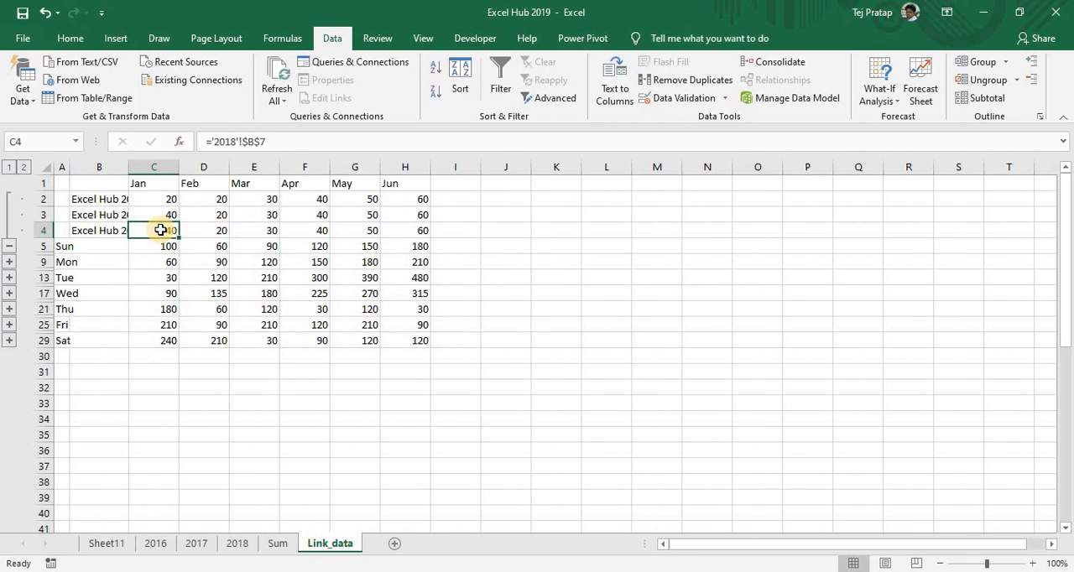
{"action": "double_click", "coordinate": [129, 167]}
{"action": "left_click", "coordinate": [130, 200]}
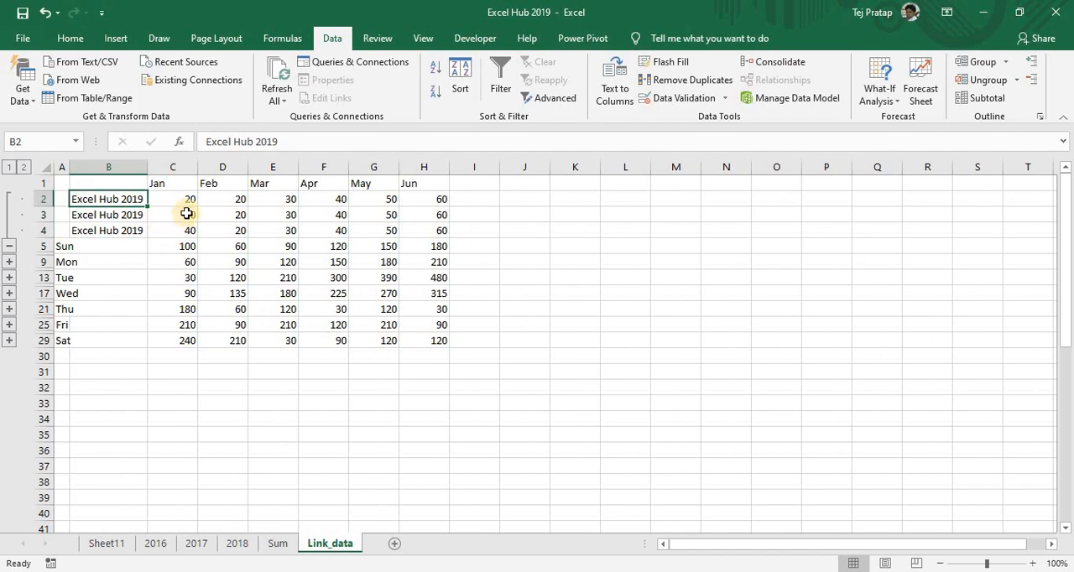
Trace Sunday's linked January values on Link_data back to their source cells on sheets 2016, 2017 and 2018
{"action": "left_click", "coordinate": [188, 217]}
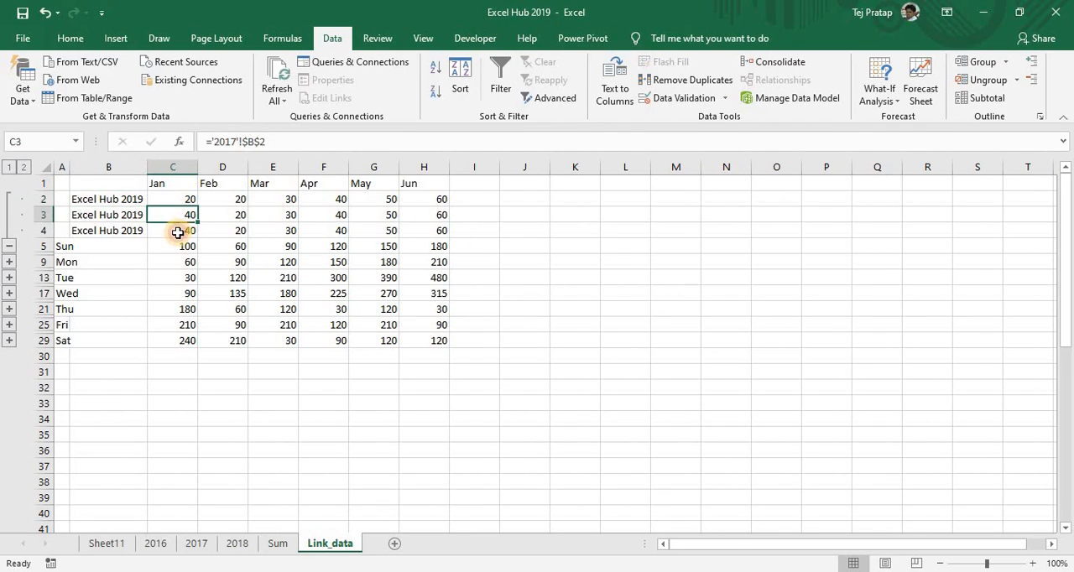
{"action": "left_click", "coordinate": [178, 233]}
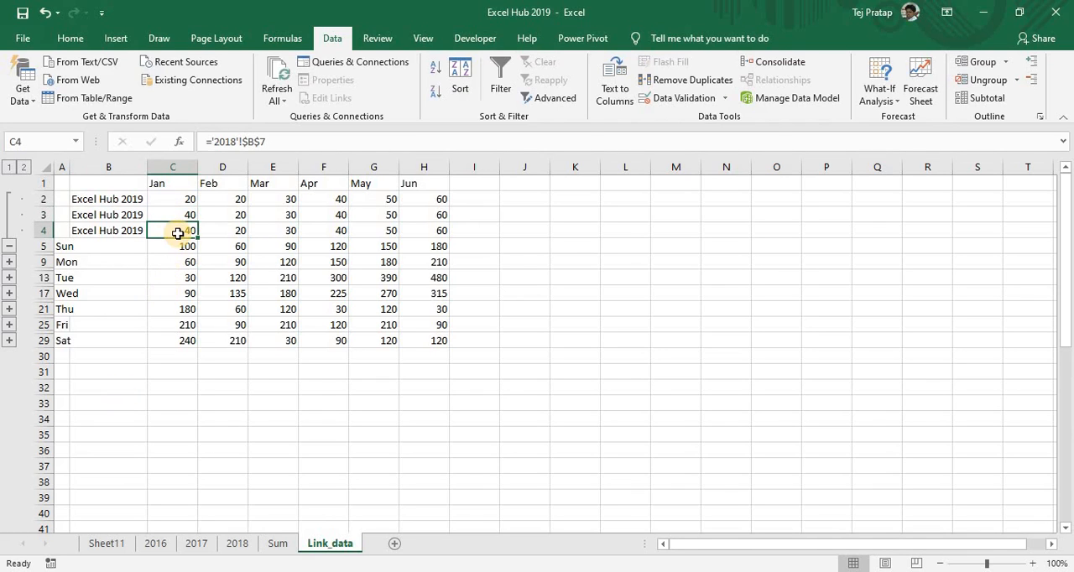
{"action": "left_click", "coordinate": [156, 542]}
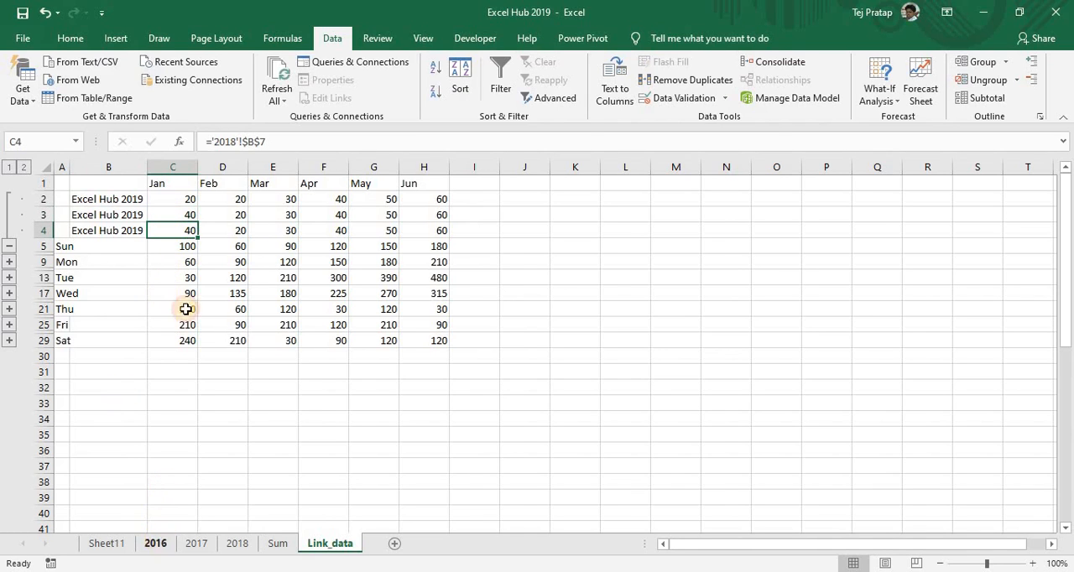
{"action": "left_click", "coordinate": [355, 199]}
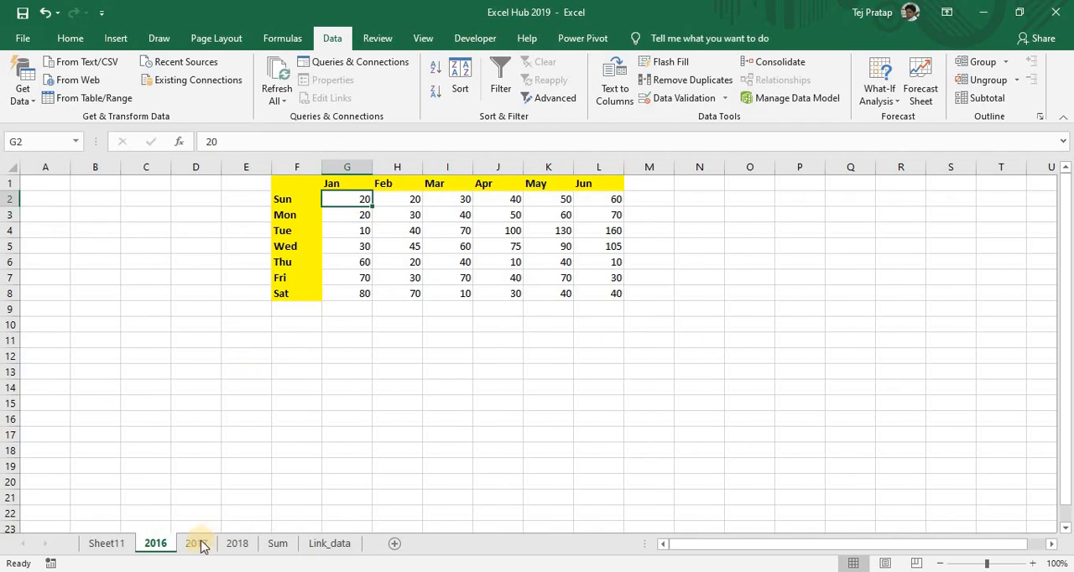
{"action": "key", "text": "ctrl+Page_Down"}
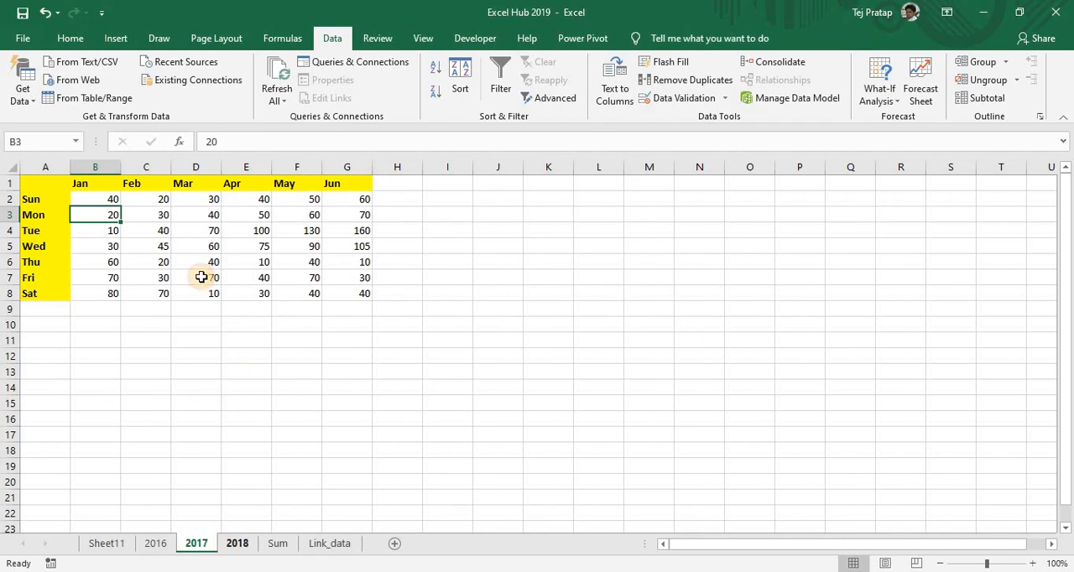
{"action": "key", "text": "ctrl+Page_Down"}
{"action": "left_click", "coordinate": [97, 265]}
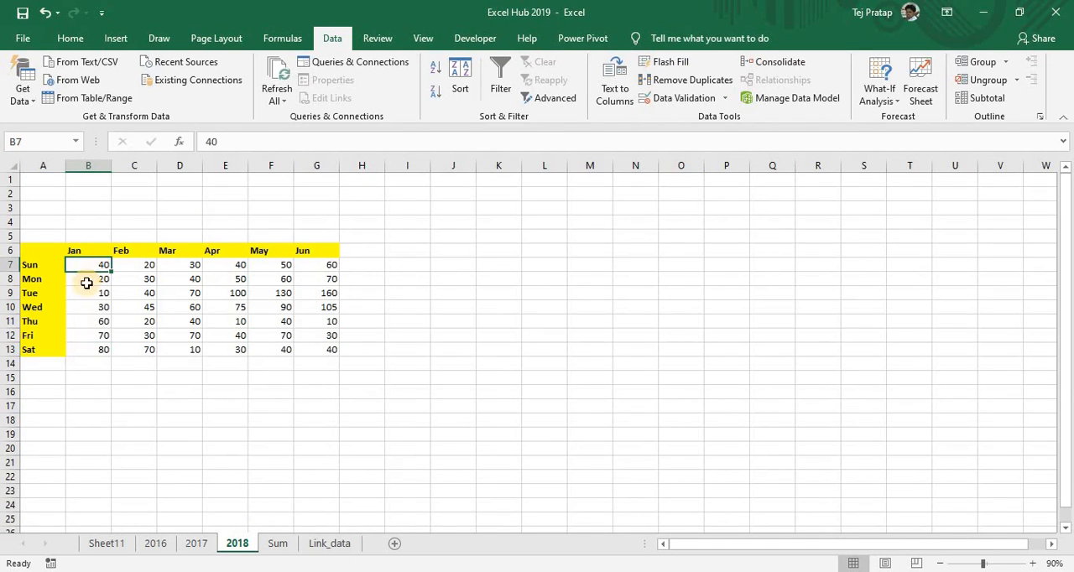
Change Sunday's January value on sheet 2017 to 100 and inspect the linked source rows on Link_data
{"action": "left_click", "coordinate": [202, 545]}
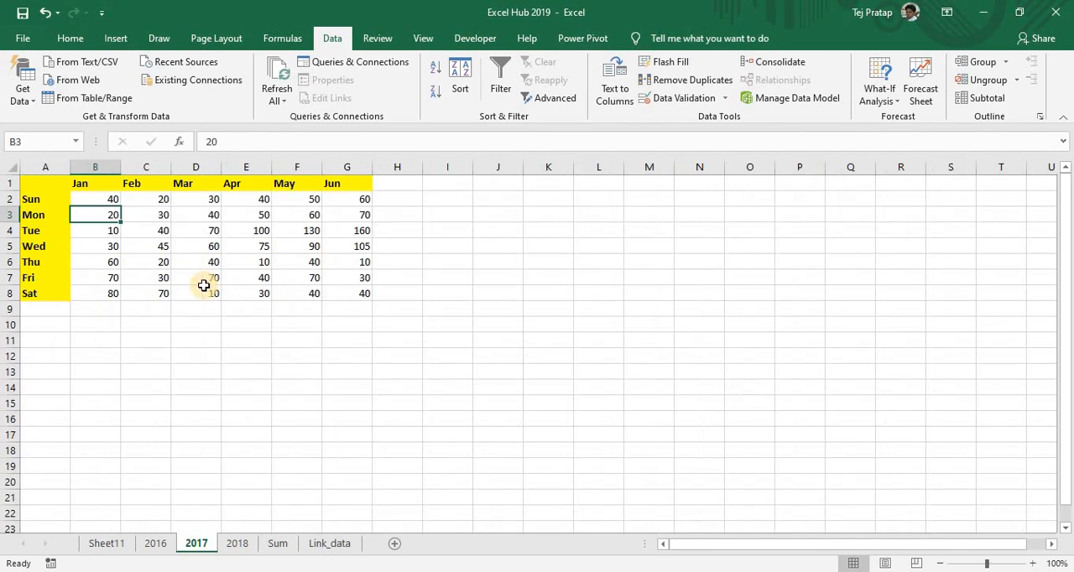
{"action": "left_click", "coordinate": [107, 195]}
{"action": "type", "text": "10"}
{"action": "key", "text": "Return"}
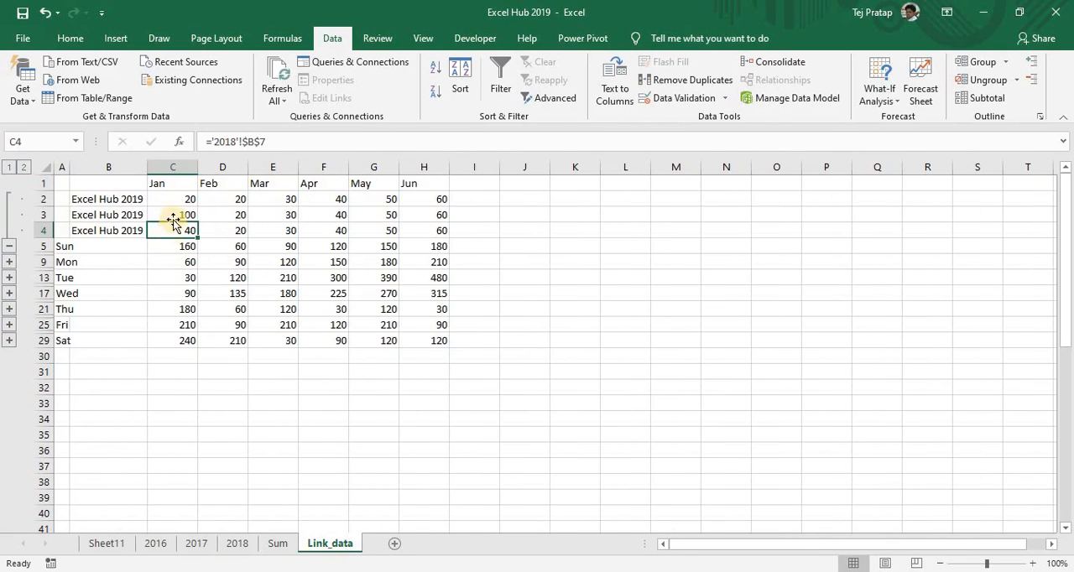
{"action": "left_click", "coordinate": [163, 202]}
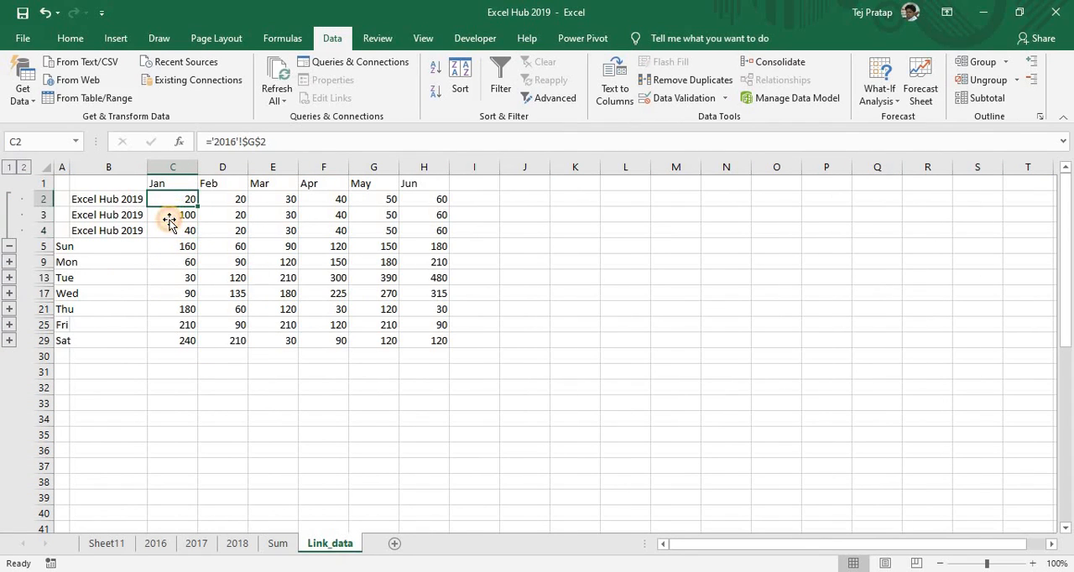
{"action": "left_click", "coordinate": [170, 217]}
{"action": "left_click", "coordinate": [169, 231]}
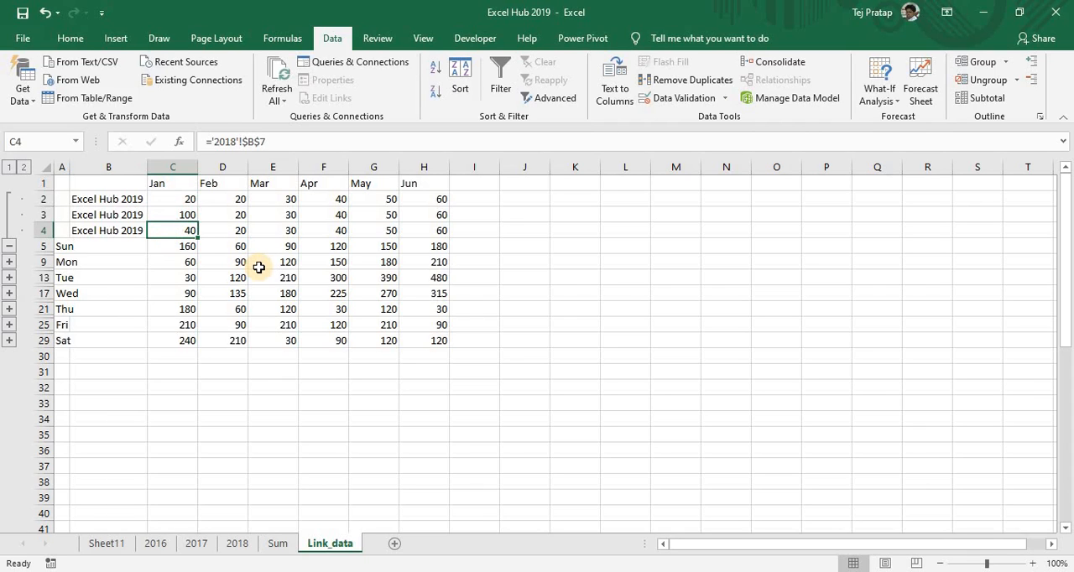
Review the functions available for consolidation and close the Consolidate settings without running it
{"action": "left_click", "coordinate": [772, 62]}
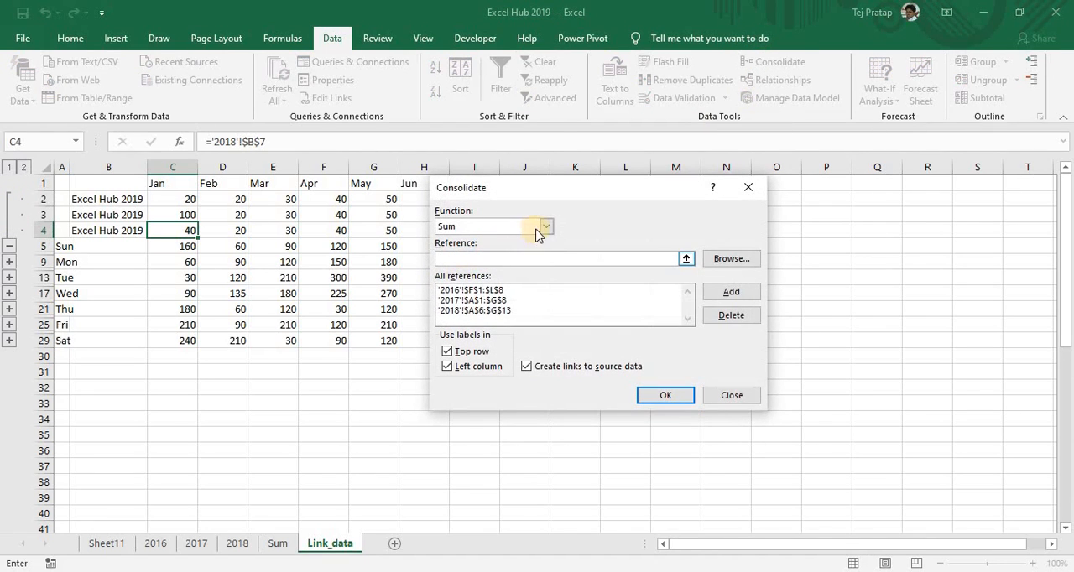
{"action": "left_click", "coordinate": [546, 227]}
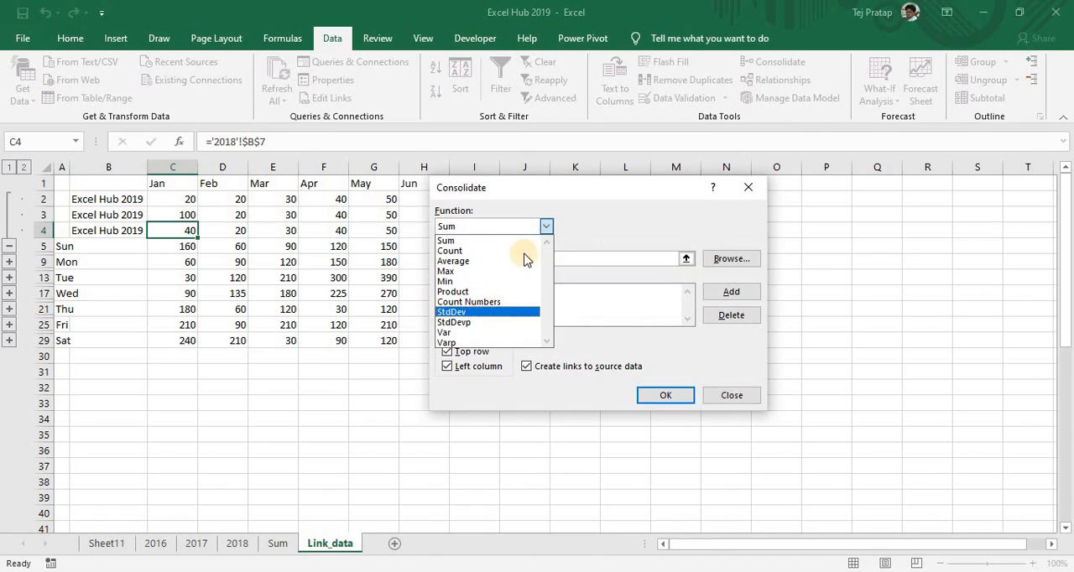
{"action": "left_click", "coordinate": [588, 225]}
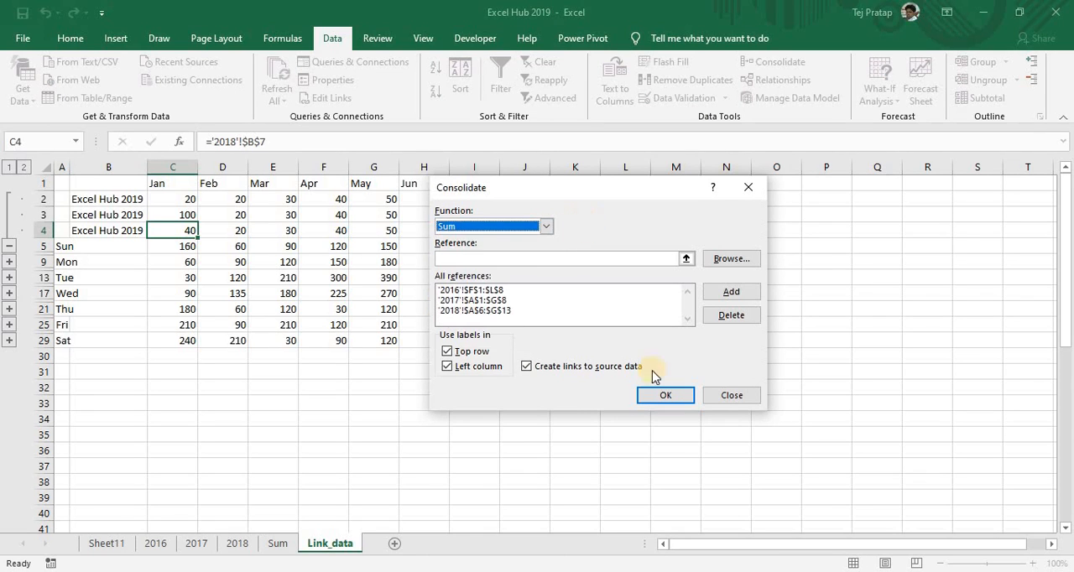
{"action": "left_click", "coordinate": [727, 396]}
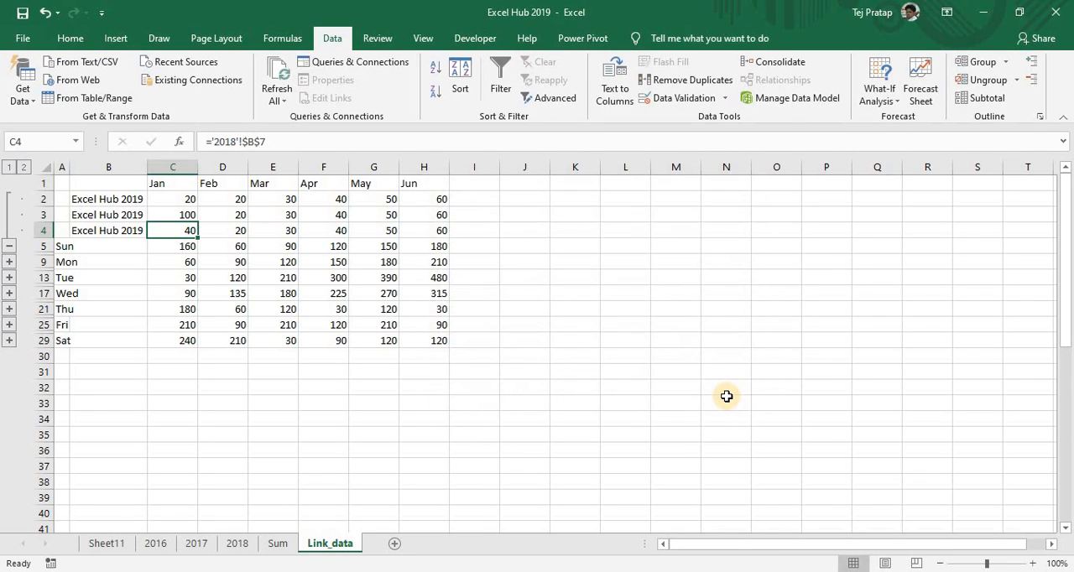